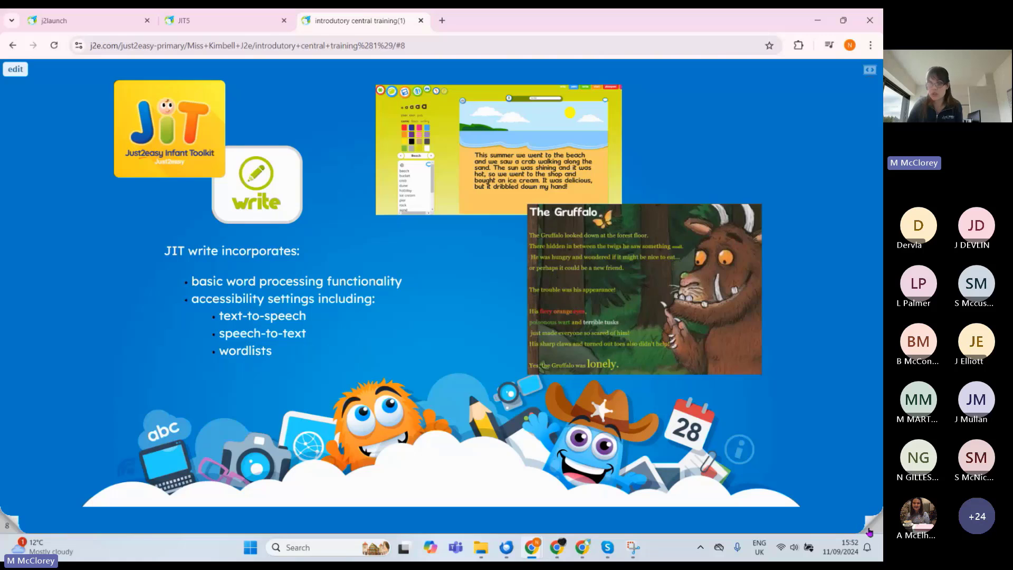
Step: Advance the training presentation to the Accessing content slide, switch to j2launch and open My Files
left_click(868, 528)
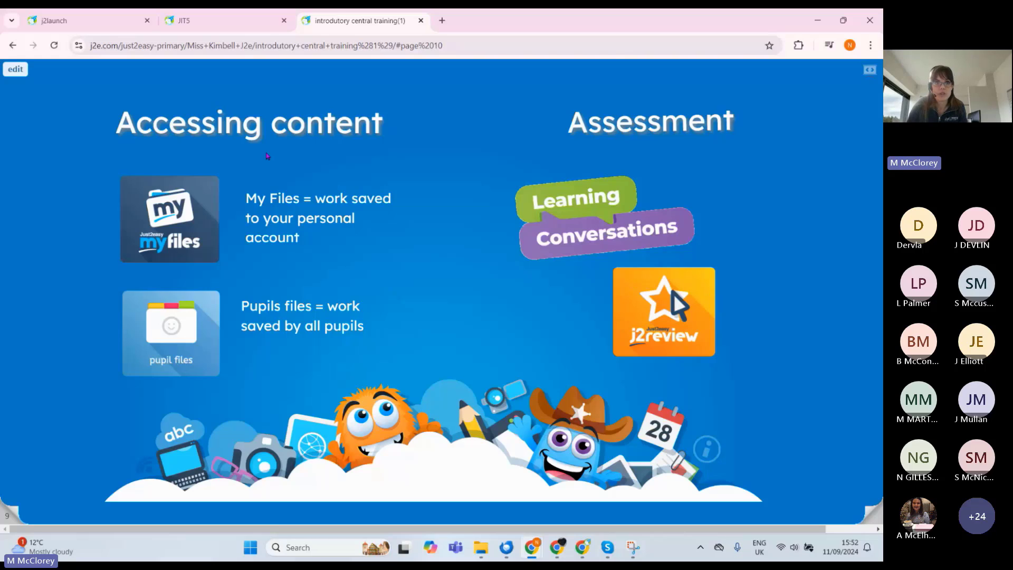
left_click(96, 18)
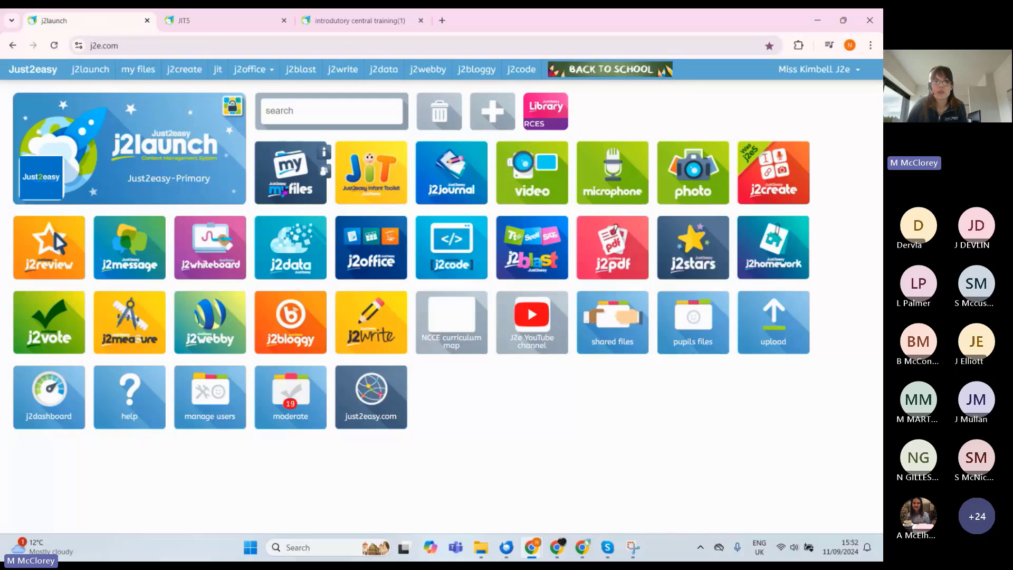
left_click(291, 172)
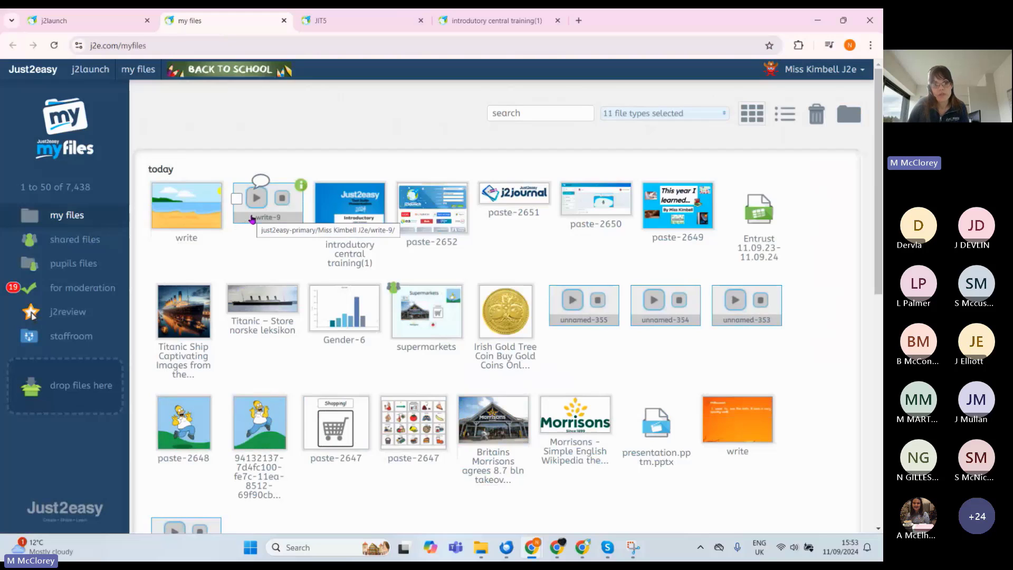
Step: View today's saved beach picture file "write" from My Files, and close both JIT5 pages
left_click(176, 210)
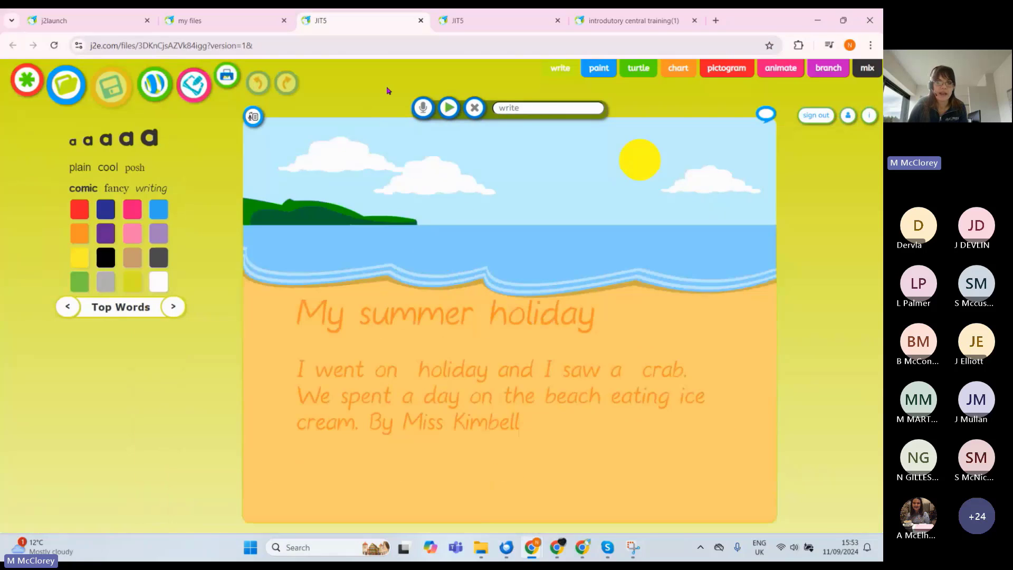
left_click(421, 20)
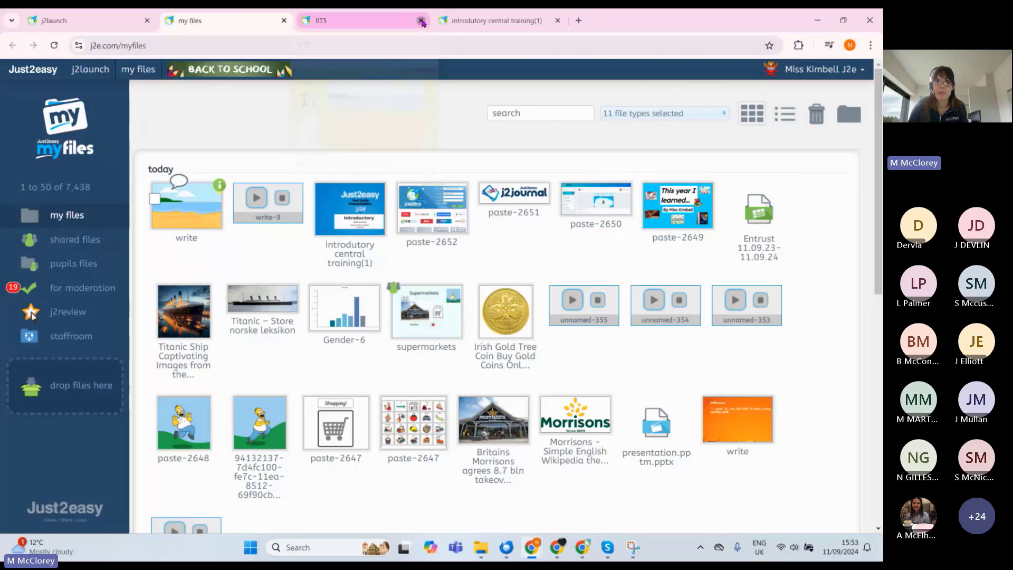
left_click(420, 20)
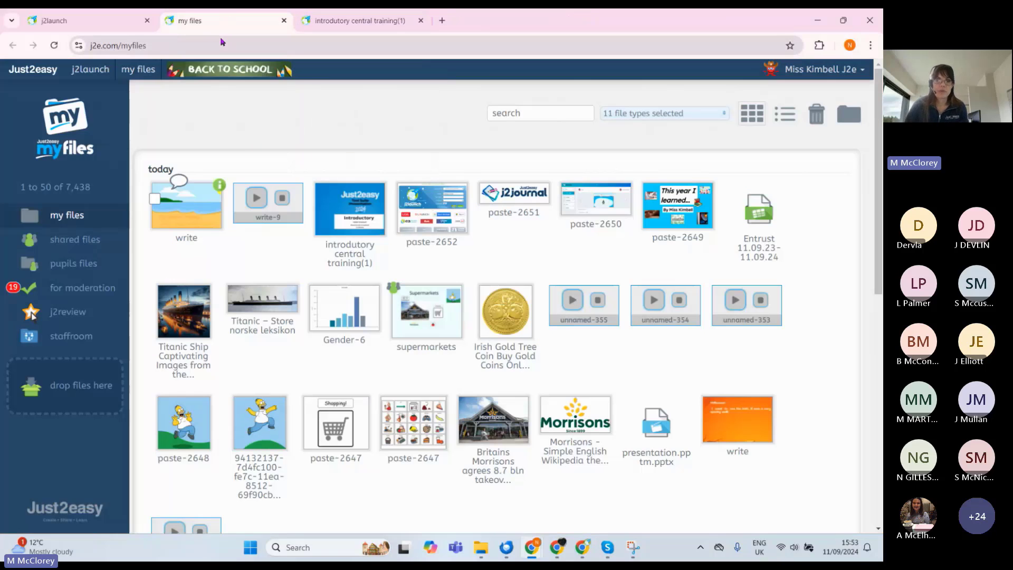
Step: Search My Files for "beach"
left_click(525, 113)
type("beach")
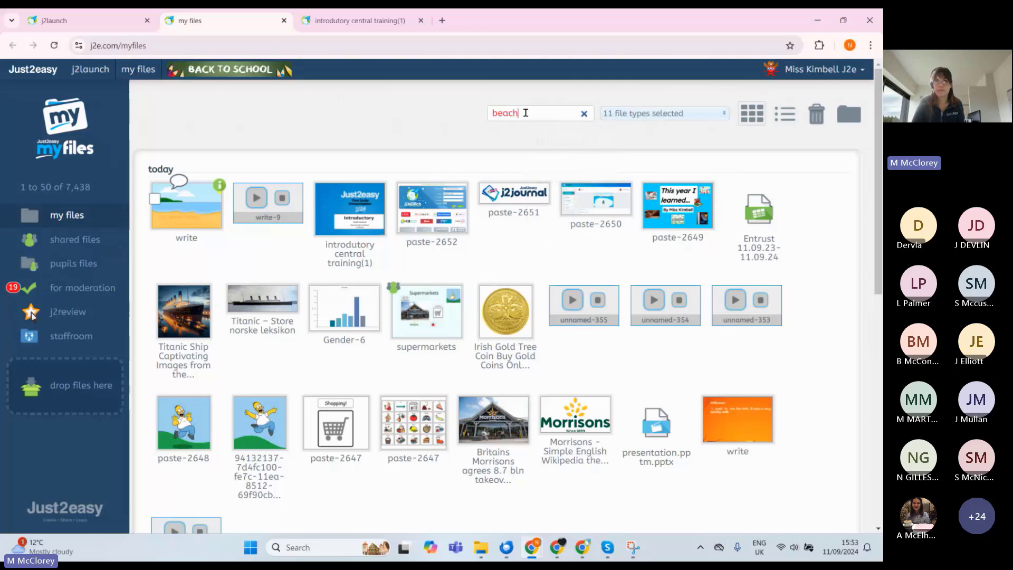
key("Return")
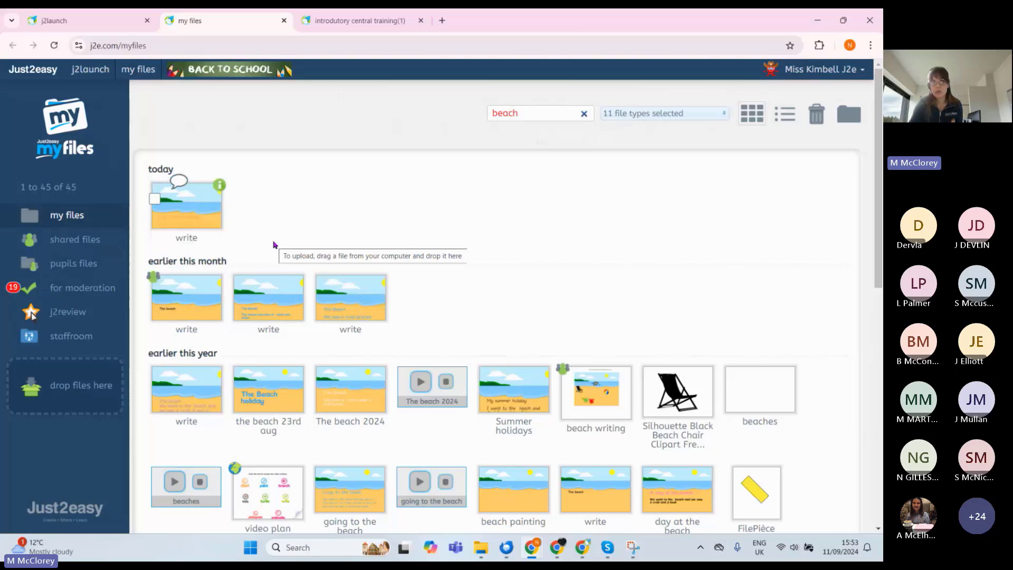
Step: Replace the search term with "crab" and look through the matching files
key("BackSpace")
key("BackSpace")
key("BackSpace")
key("BackSpace")
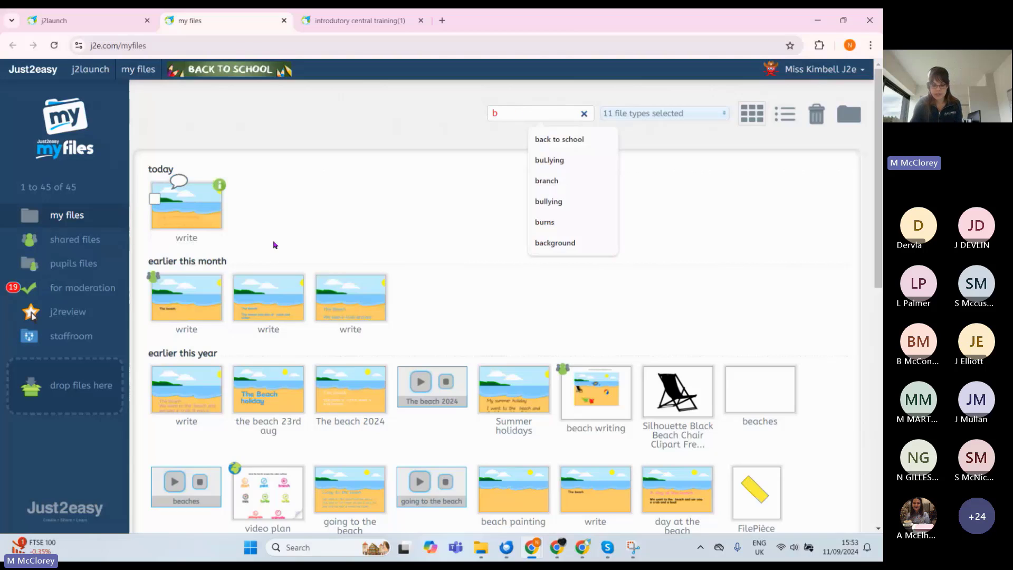
type("crab")
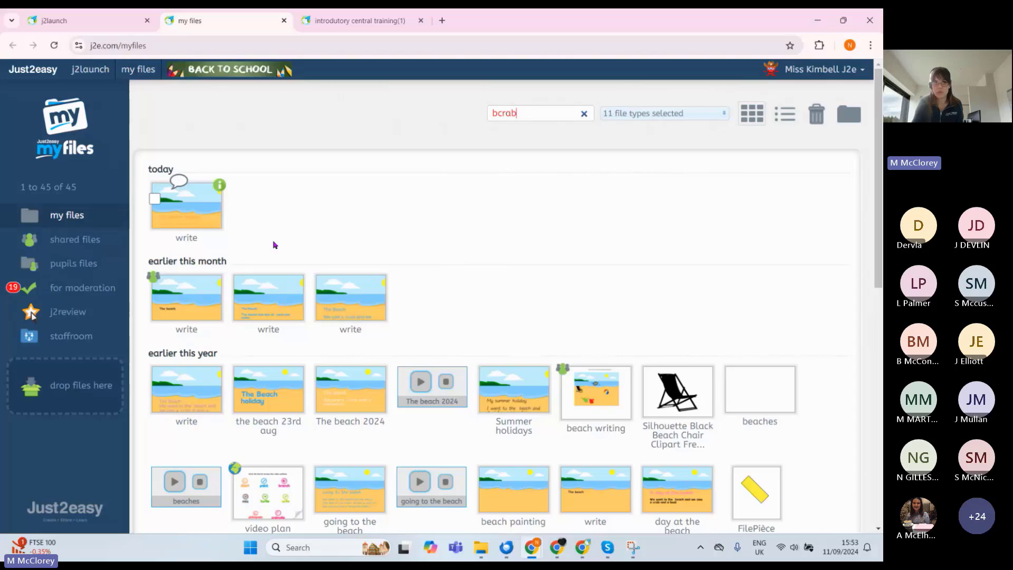
key("Return")
key("BackSpace")
key("BackSpace")
key("BackSpace")
key("BackSpace")
key("BackSpace")
type("cr")
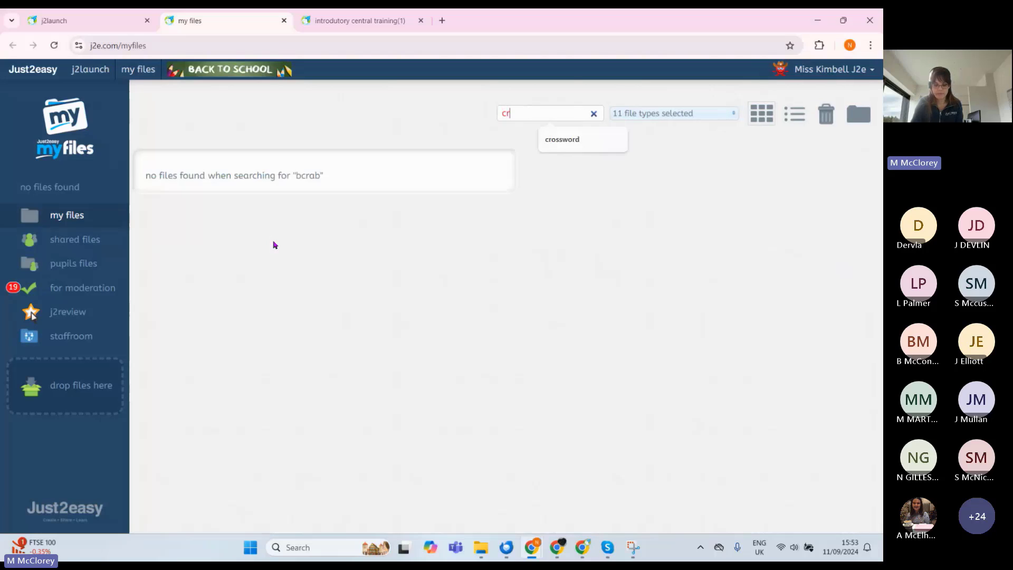
type("ab")
key("Return")
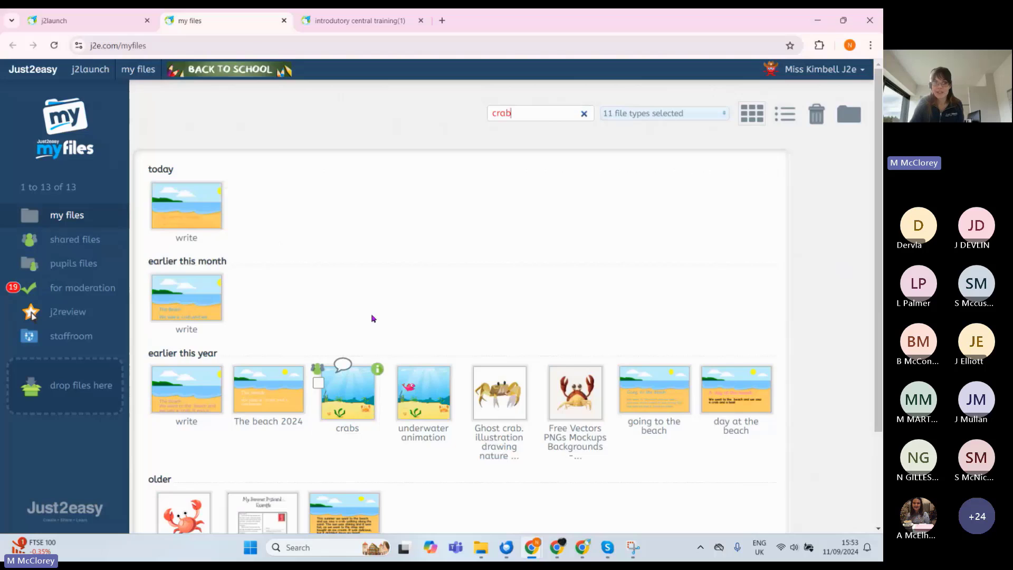
scroll(475, 370, "down", 2)
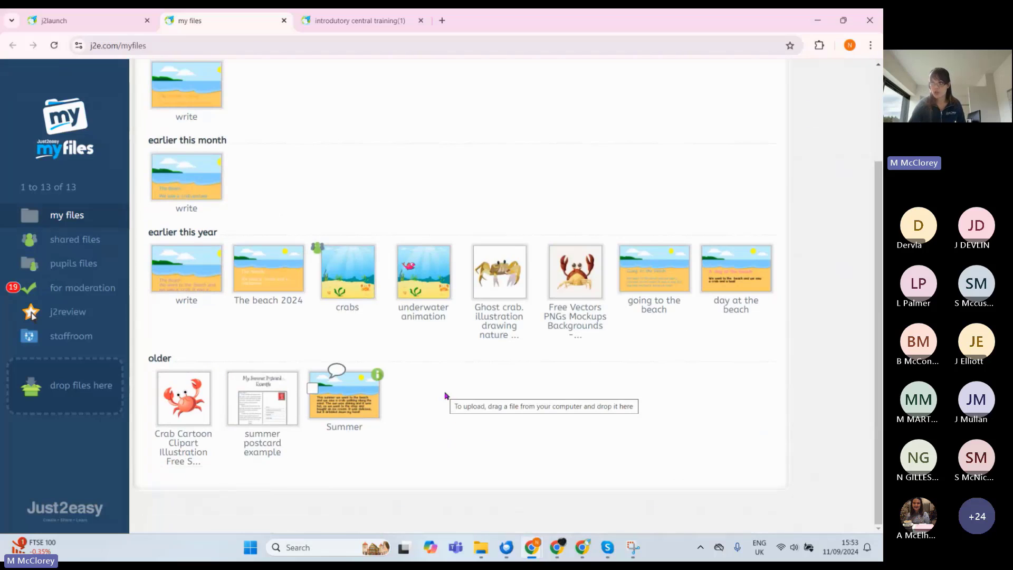
scroll(445, 396, "up", 2)
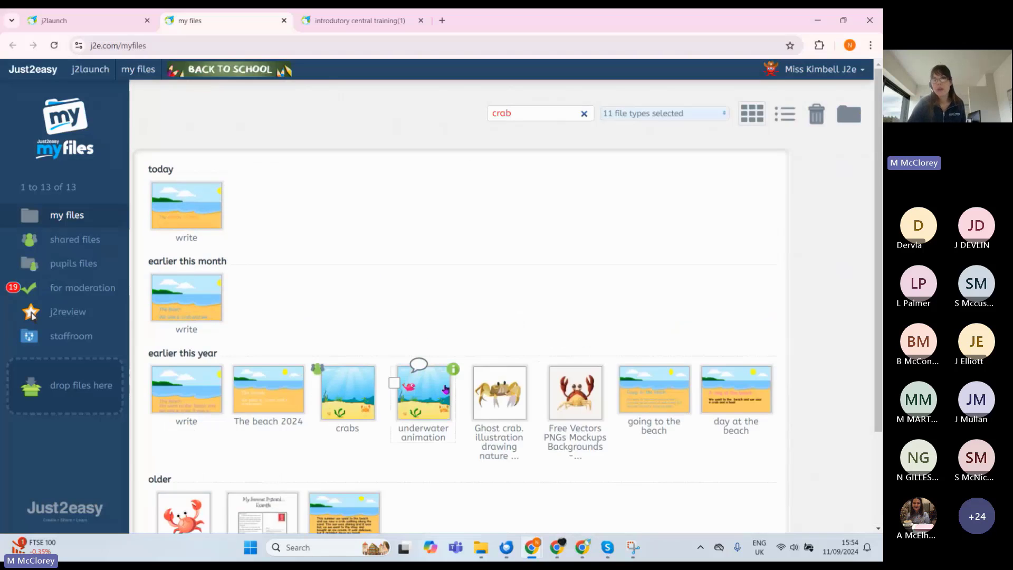
Step: Clear the file search and view the file types available for filtering, leaving the selection as it is
left_click(584, 115)
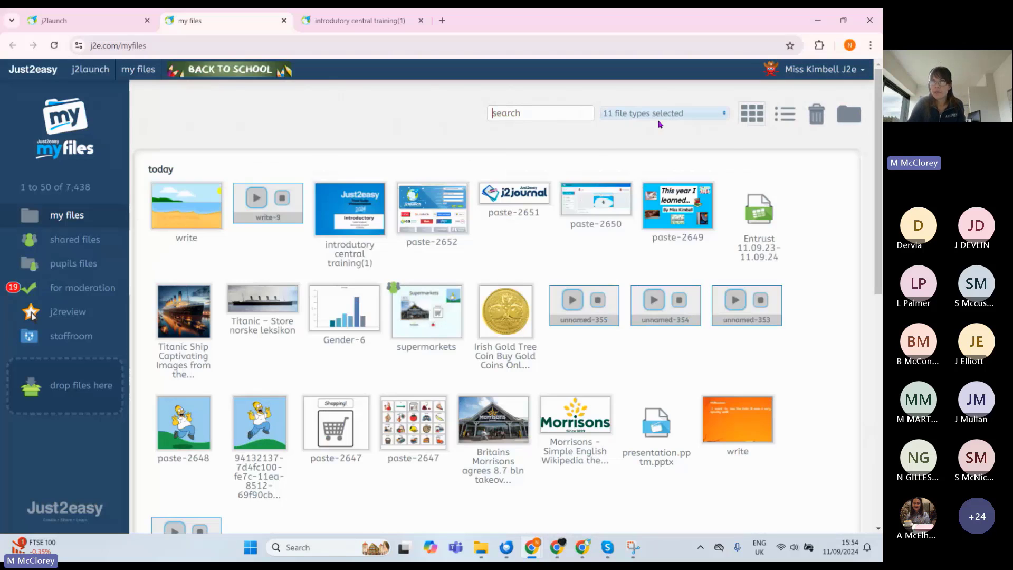
left_click(659, 115)
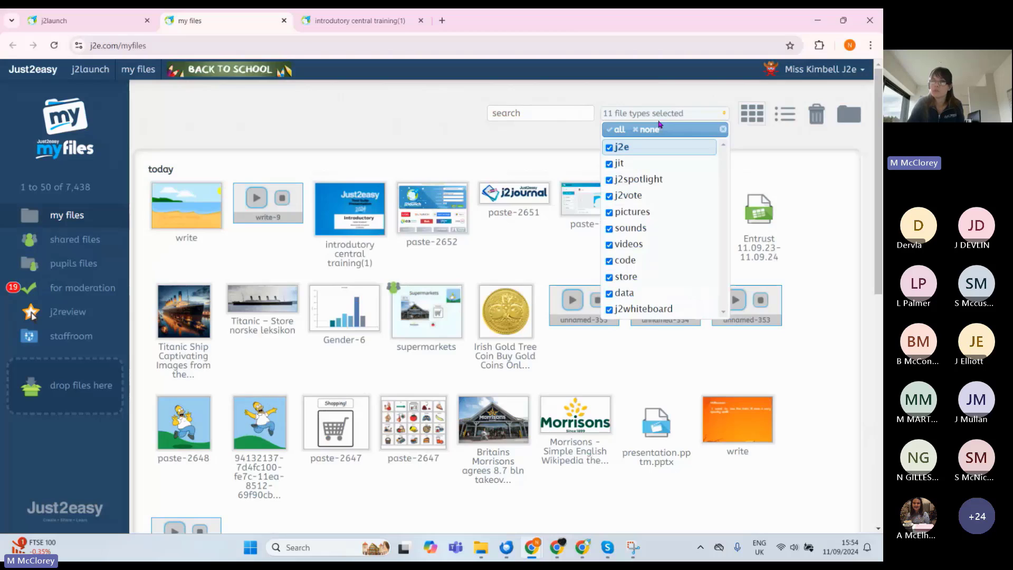
left_click(566, 146)
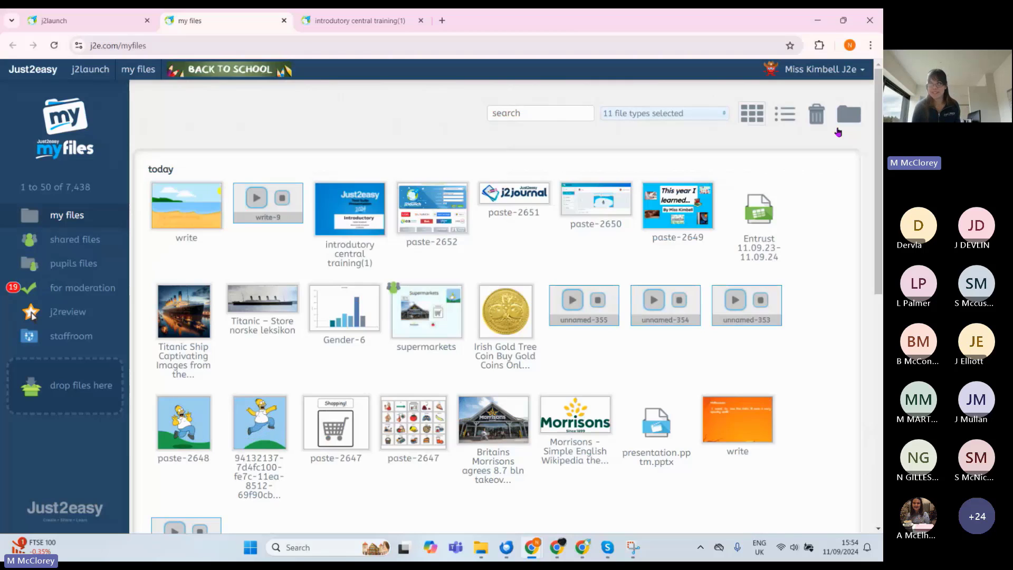
Step: Create a new folder named "summer work" in My Files
left_click(838, 129)
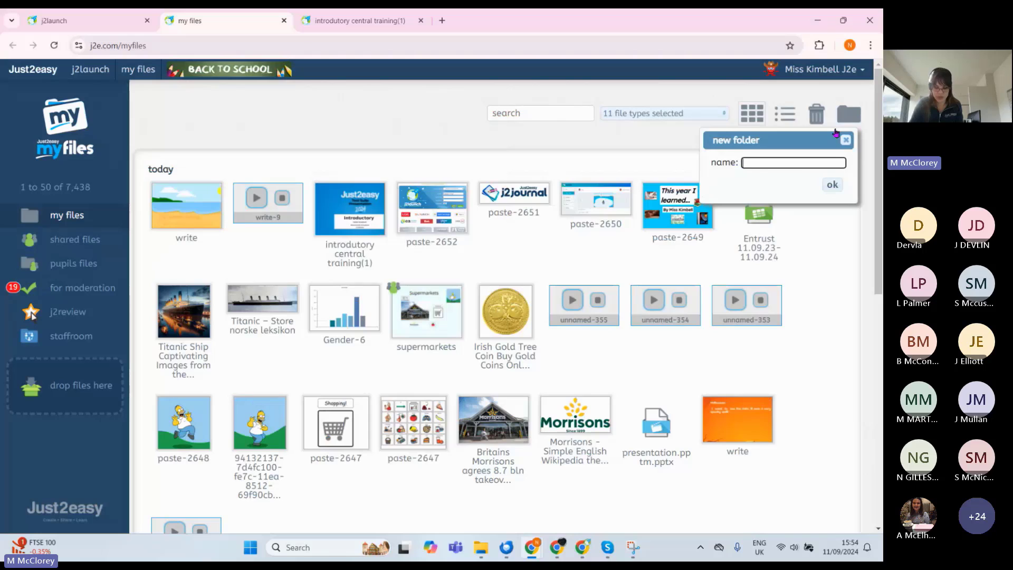
type("summer work")
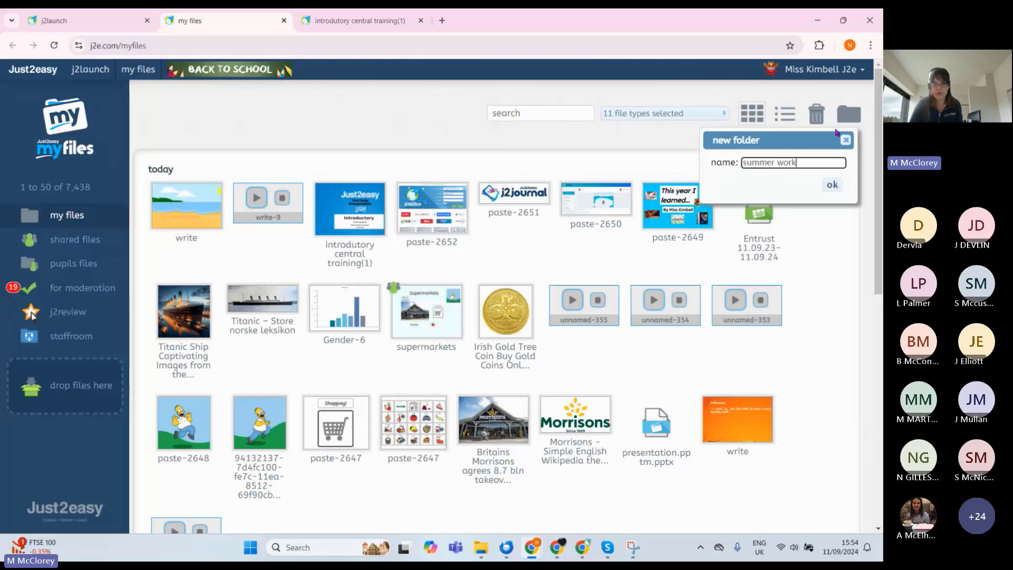
key("Return")
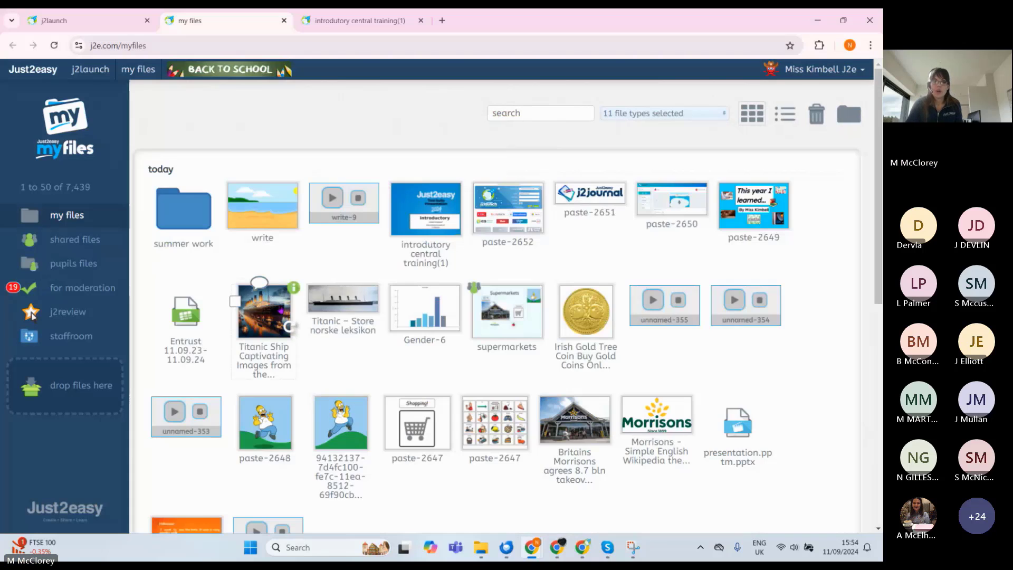
Step: Move the beach "write" file into the "summer work" folder, check the folder's contents and return to My Files
left_click_drag(278, 223, 200, 227)
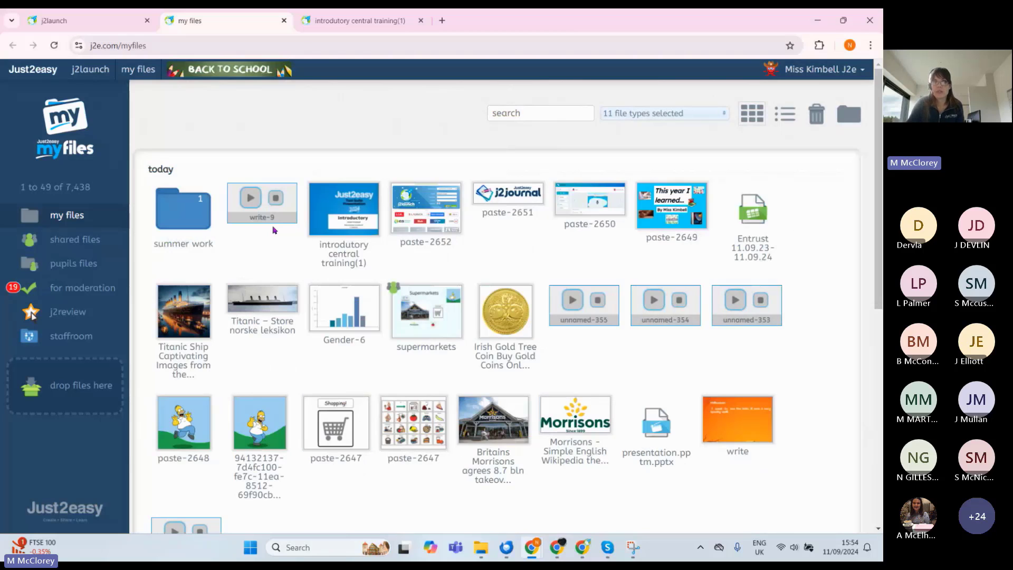
left_click(203, 221)
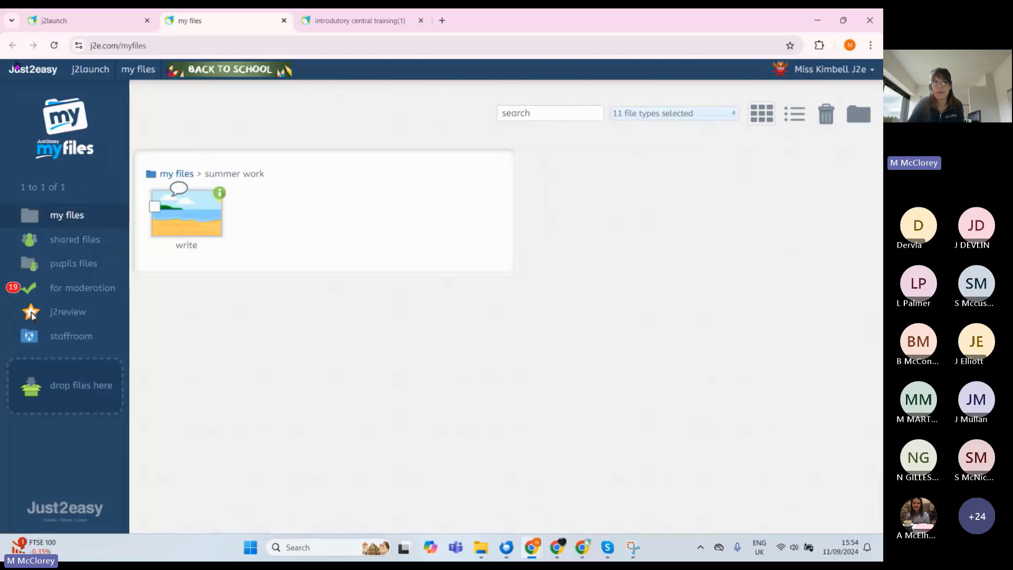
left_click(40, 205)
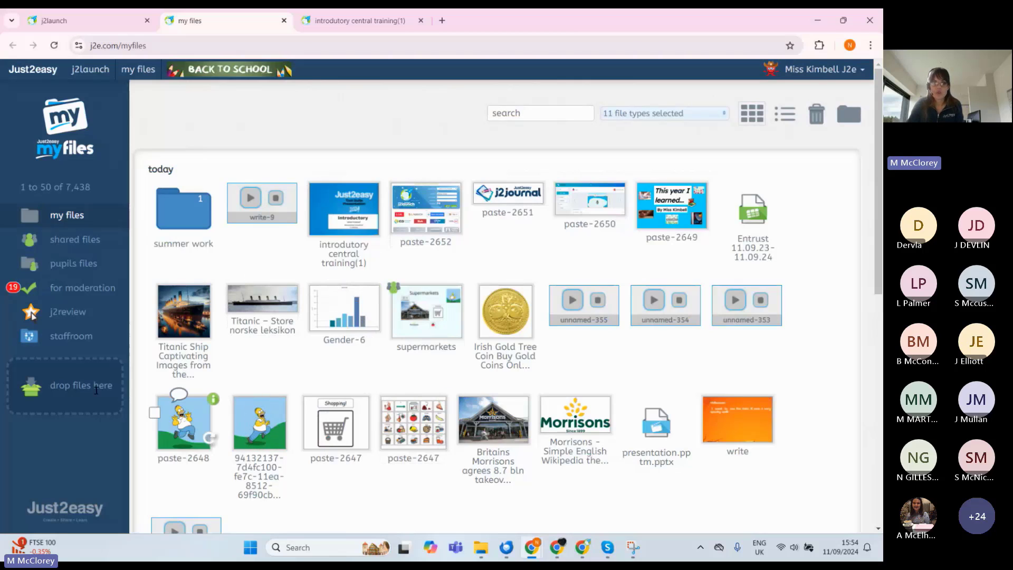
Step: Upload presentation.pptm from the computer's Downloads folder to My Files
left_click(481, 548)
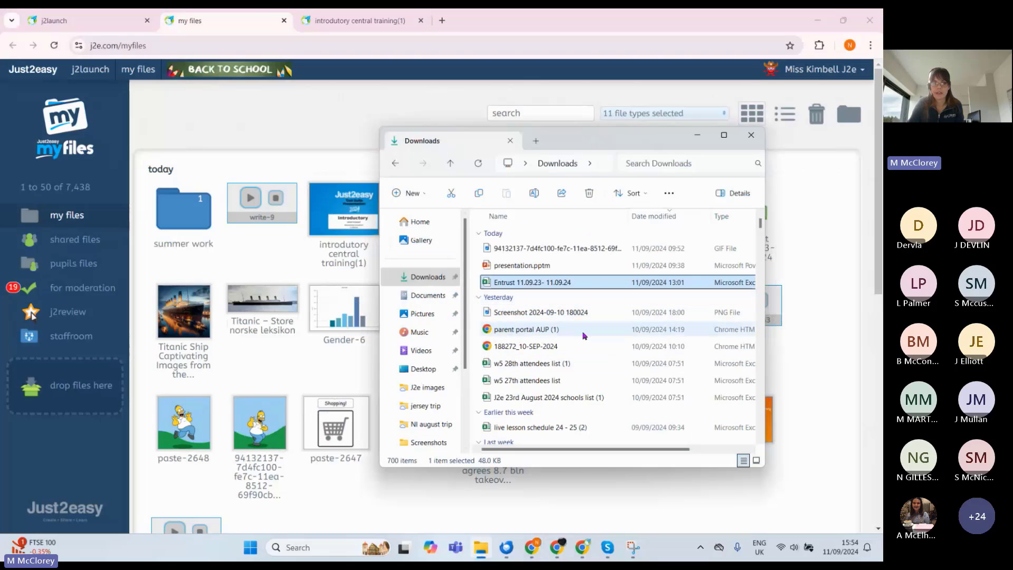
scroll(587, 333, "down", 2)
scroll(587, 336, "up", 2)
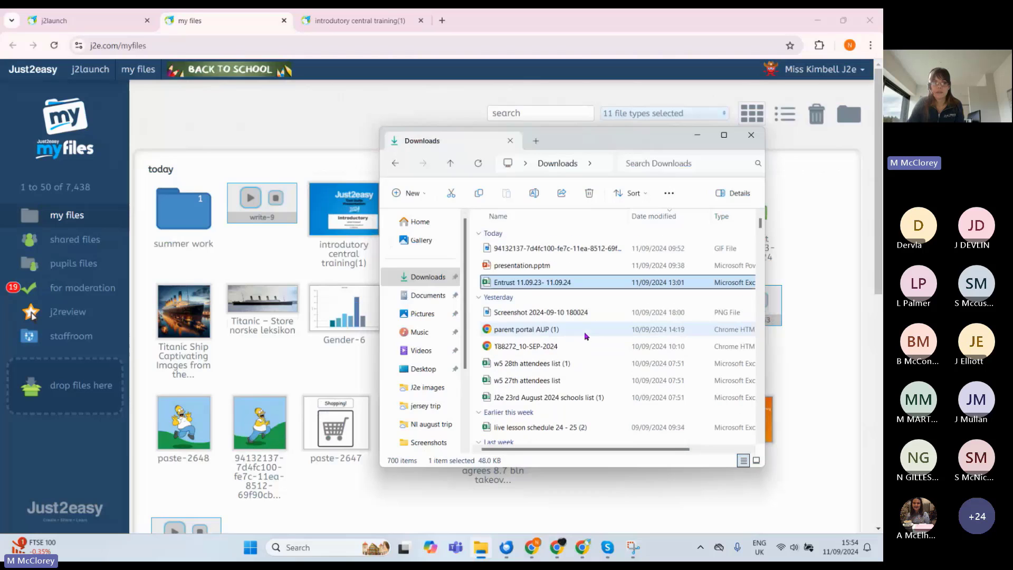
left_click(552, 265)
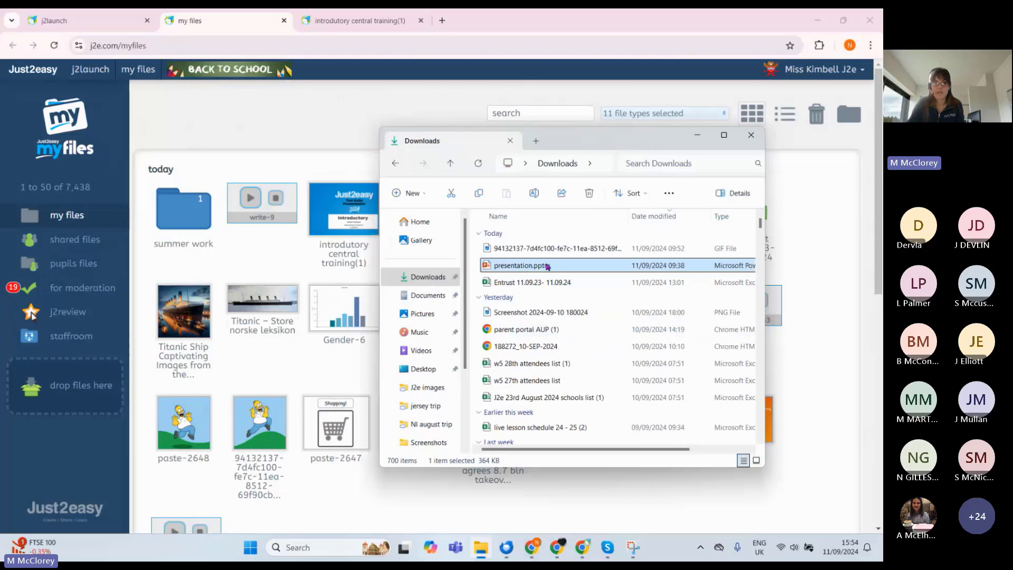
left_click_drag(547, 266, 49, 409)
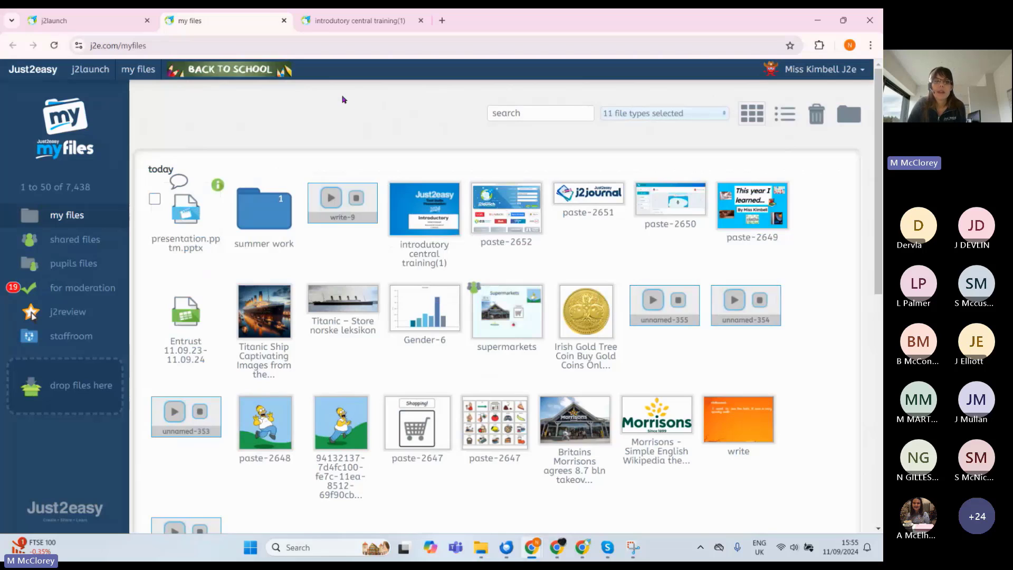
Step: Show where pupils files are reached in j2launch, and from My Files open the Class 1 pupil folder containing 334 files
key("ctrl+shift+Tab")
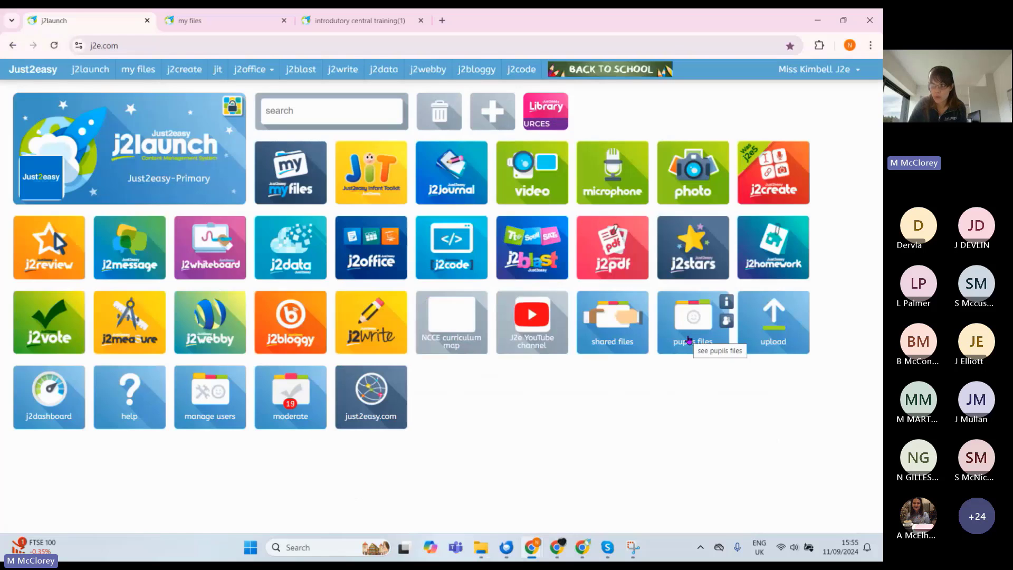
left_click(233, 31)
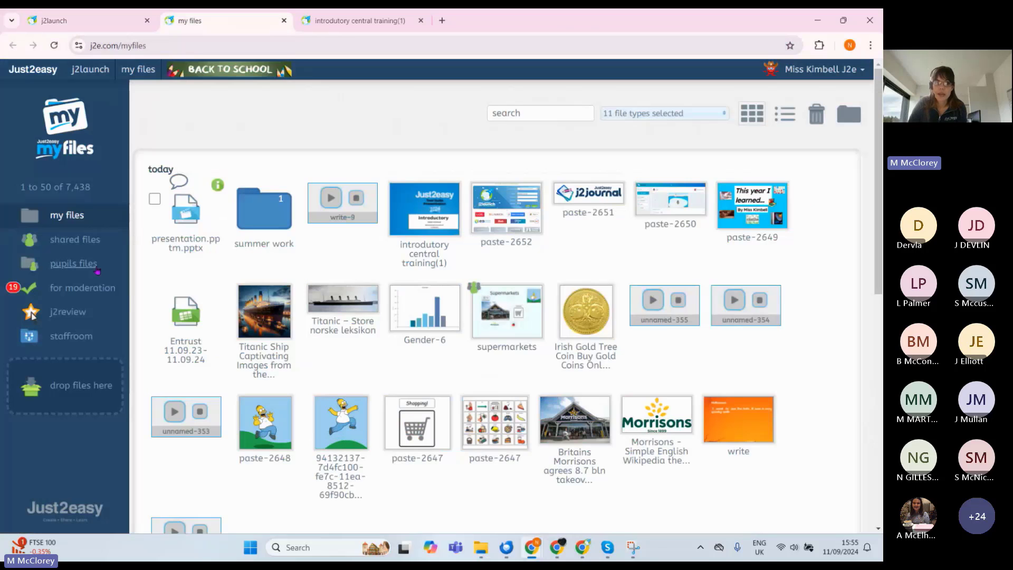
left_click(79, 265)
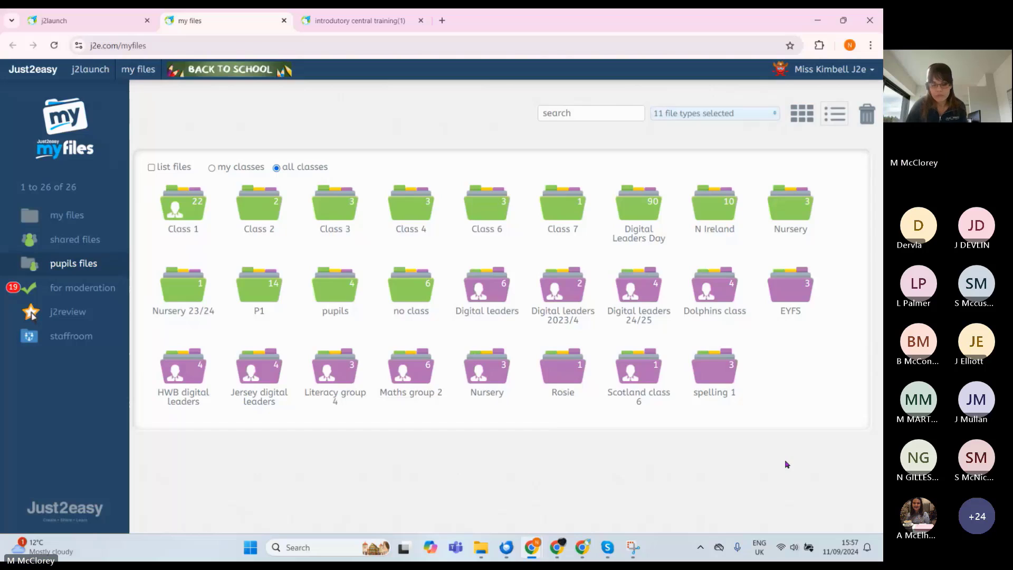
left_click(174, 218)
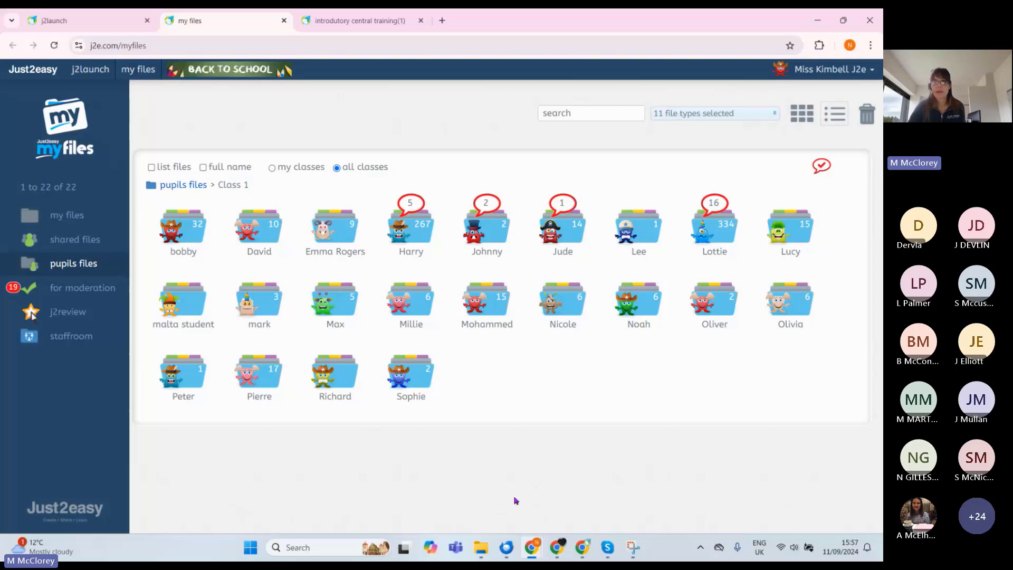
left_click(729, 233)
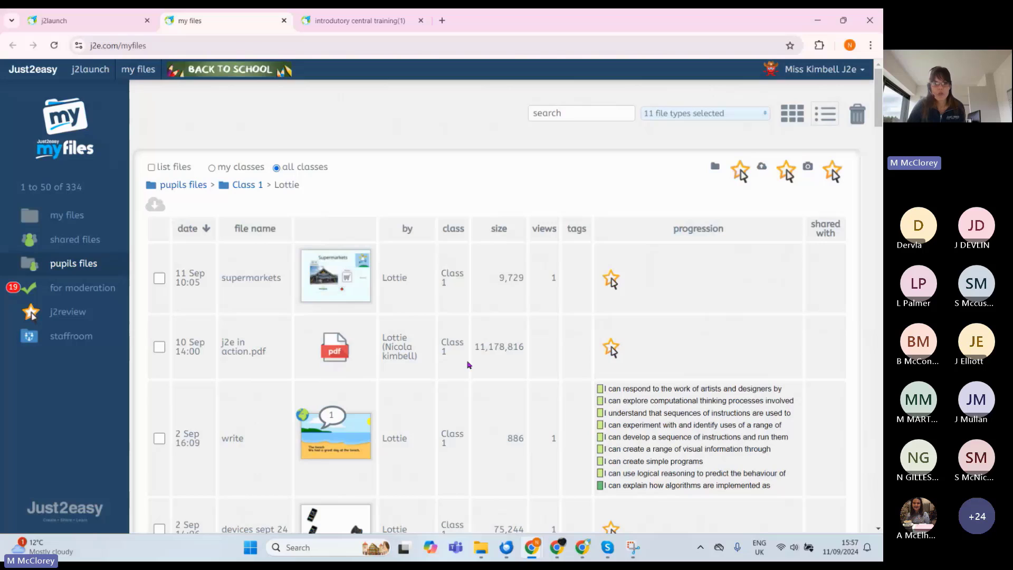
Step: Open the pupil's "supermarkets" file and turn to its second page
mouse_move(324, 291)
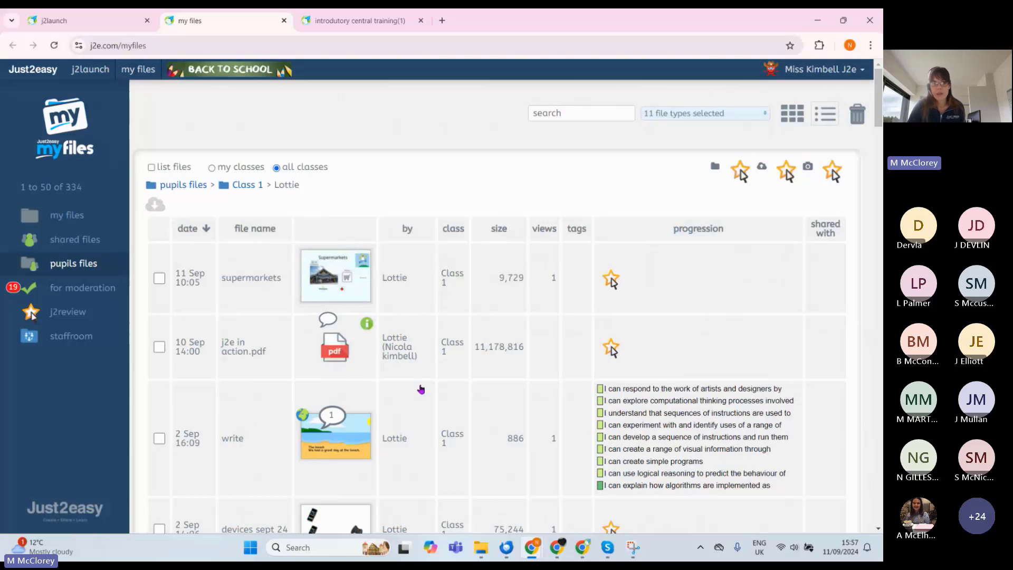
left_click(334, 280)
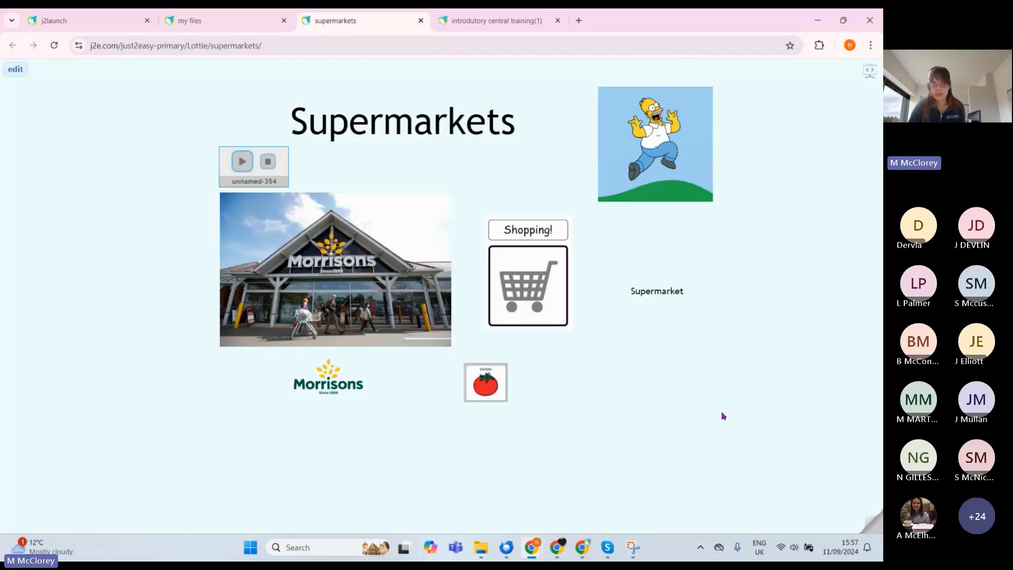
left_click(862, 528)
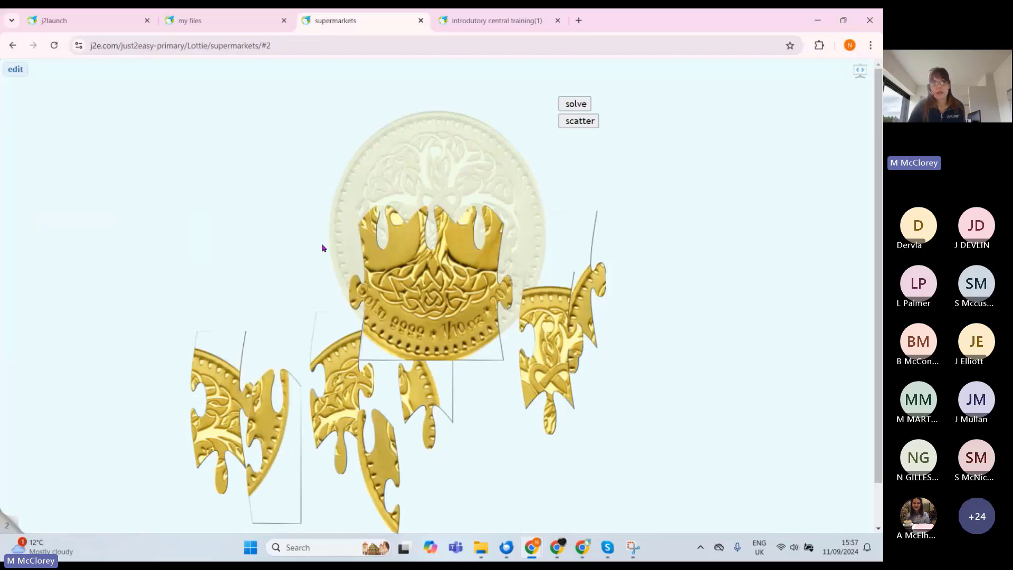
Step: Close the "supermarkets" file and look through the pupil's saved work in the Class 1 file list
left_click(421, 21)
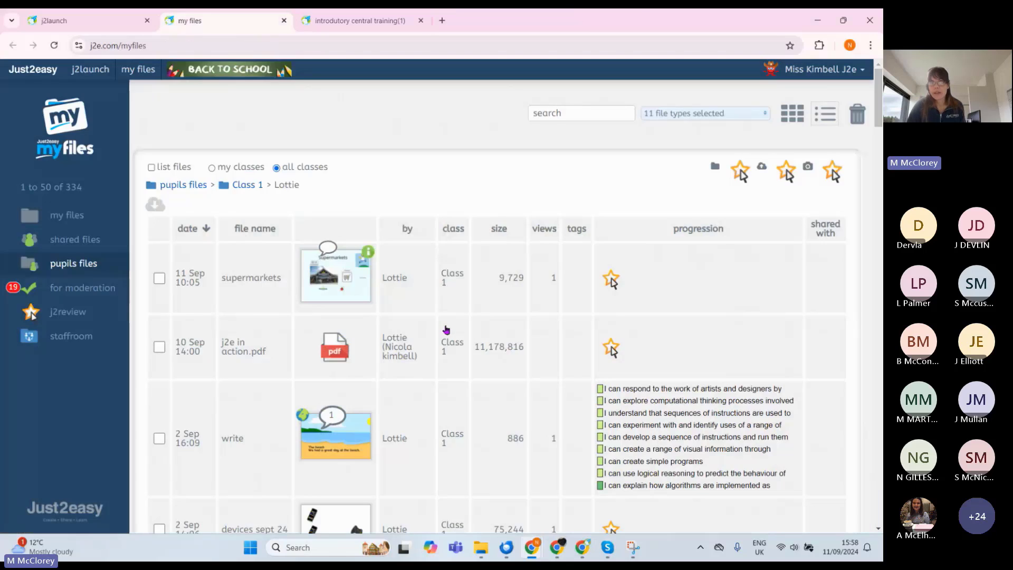
scroll(440, 319, "down", 5)
scroll(432, 302, "down", 4)
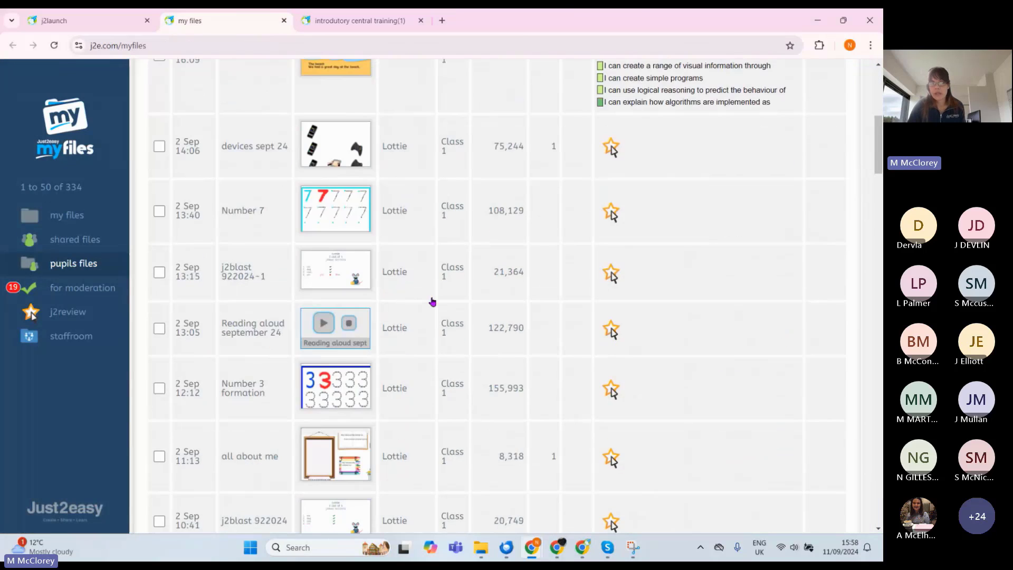
scroll(436, 301, "down", 2)
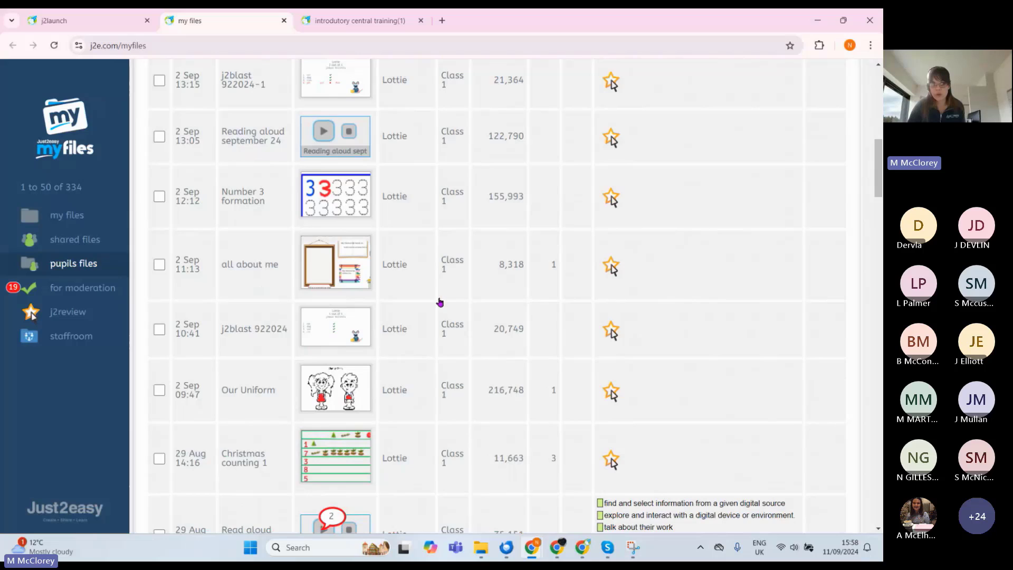
scroll(441, 302, "down", 15)
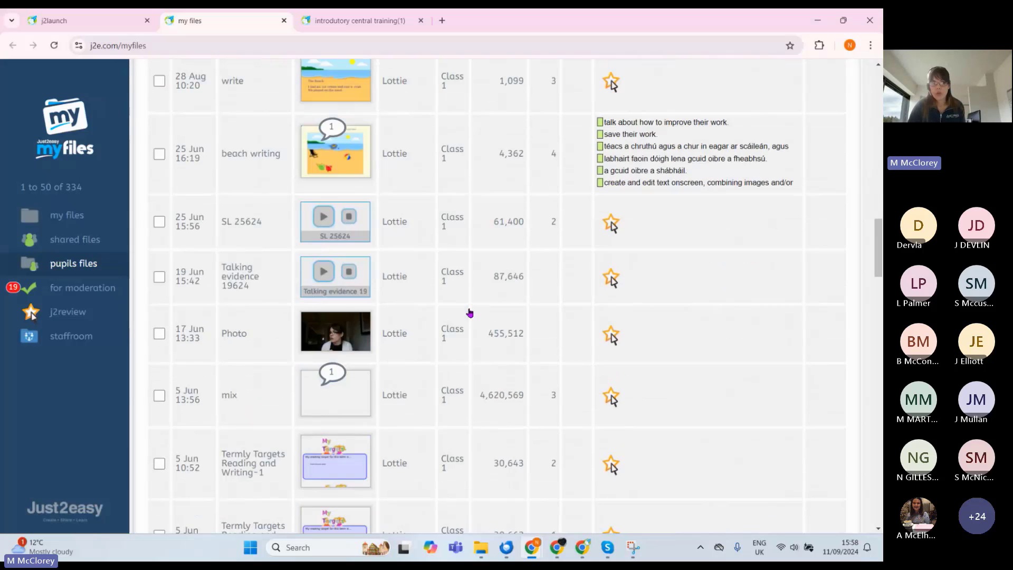
scroll(469, 313, "up", 20)
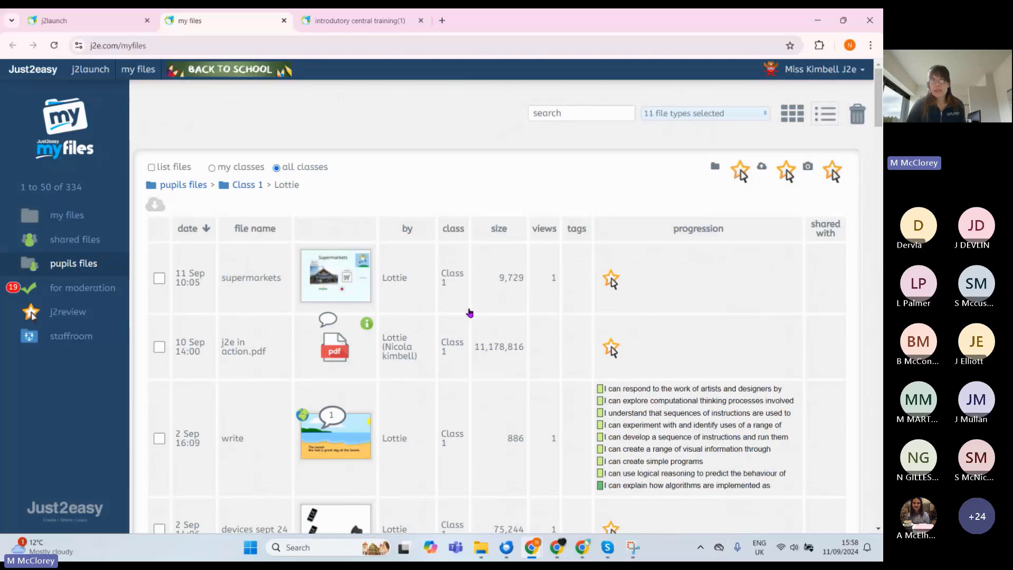
Step: Comment on the pupil's "supermarkets" file with "Great work", the pupil's name and "Can you add another page with another supermarket brand", and close the comments
mouse_move(346, 288)
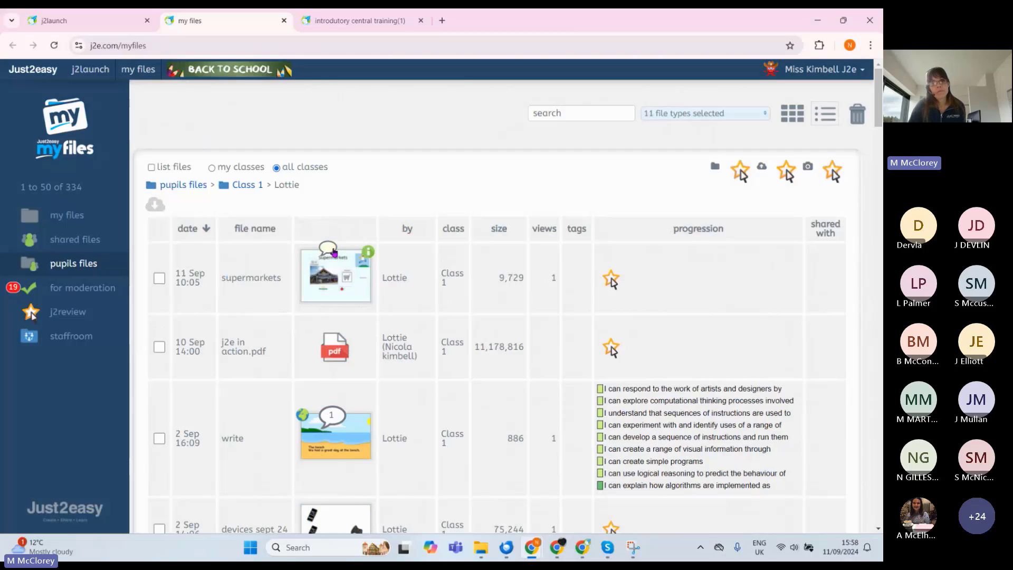
left_click(327, 247)
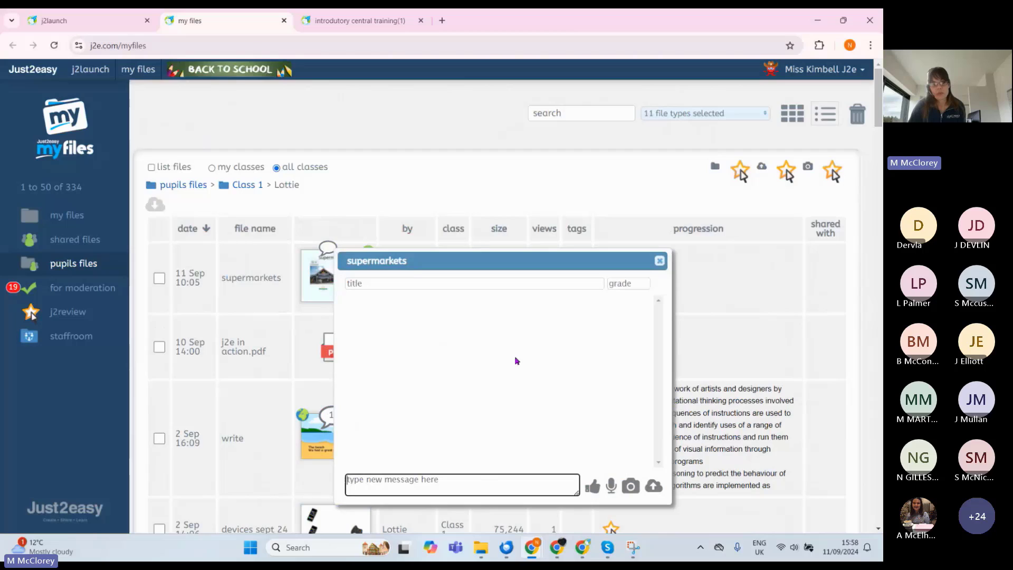
type("Gr")
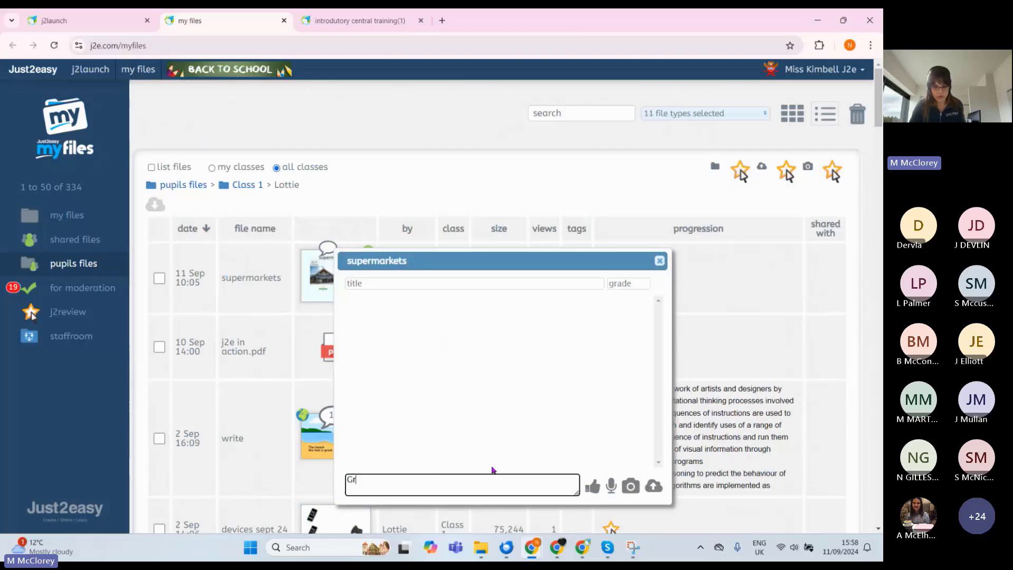
type("eat work Lotie")
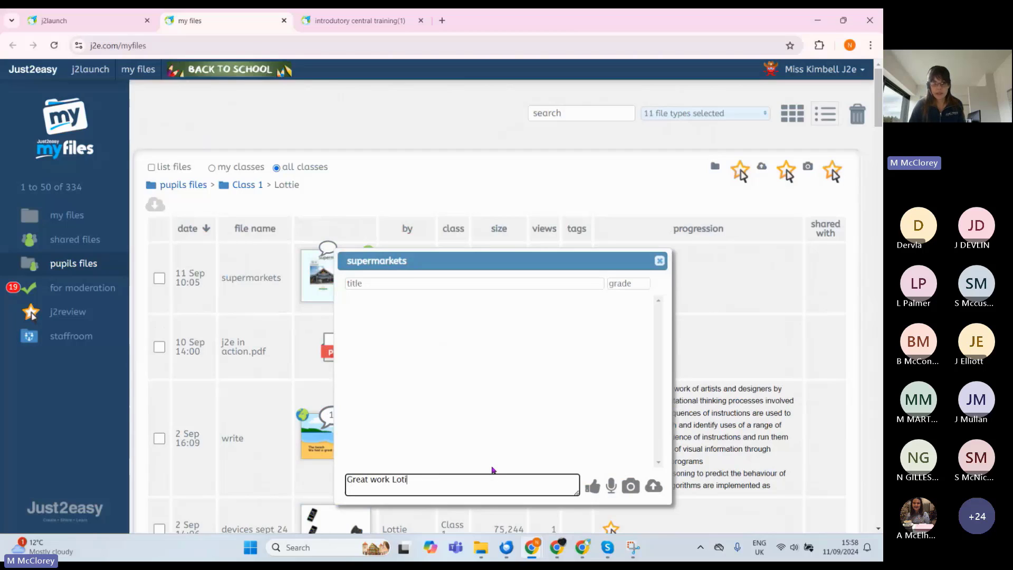
key("BackSpace")
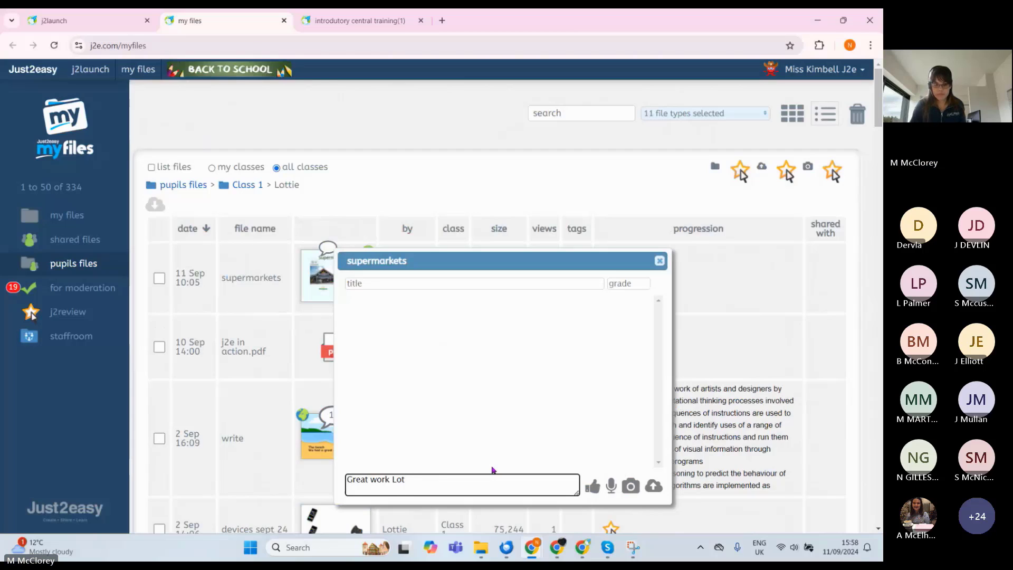
type("tie. C")
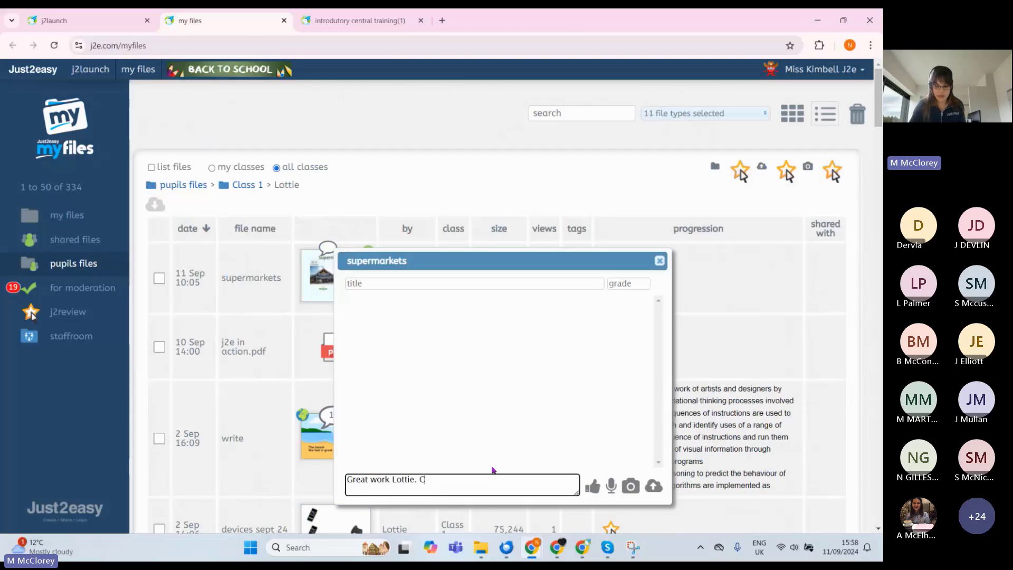
type("an you add anot")
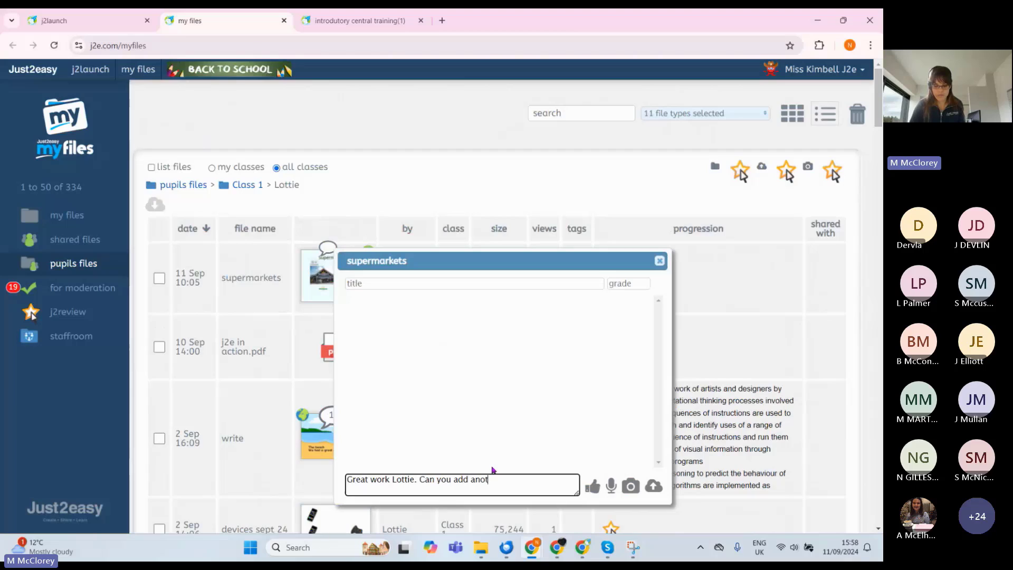
type("her page with ano")
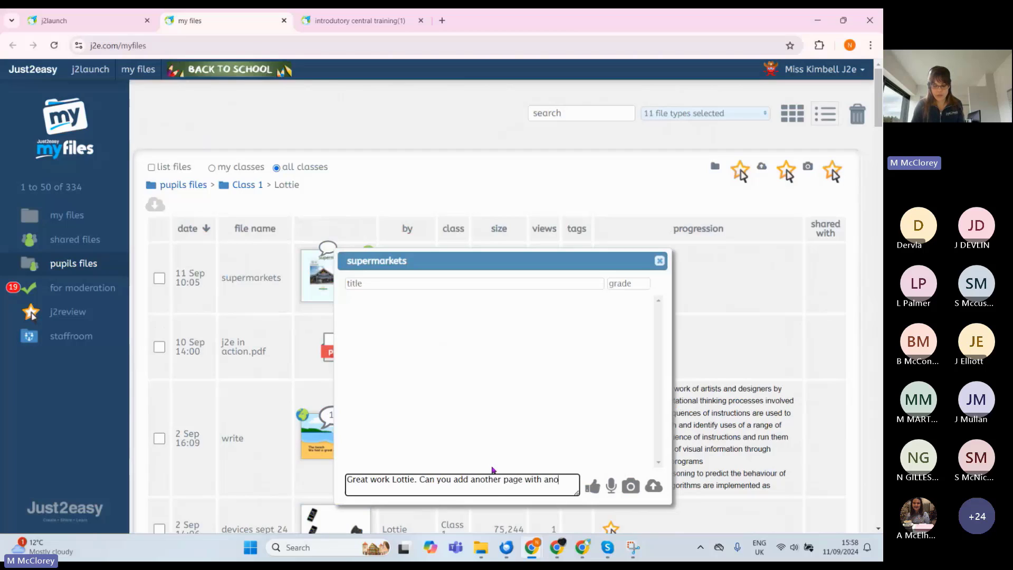
type("ther supermark")
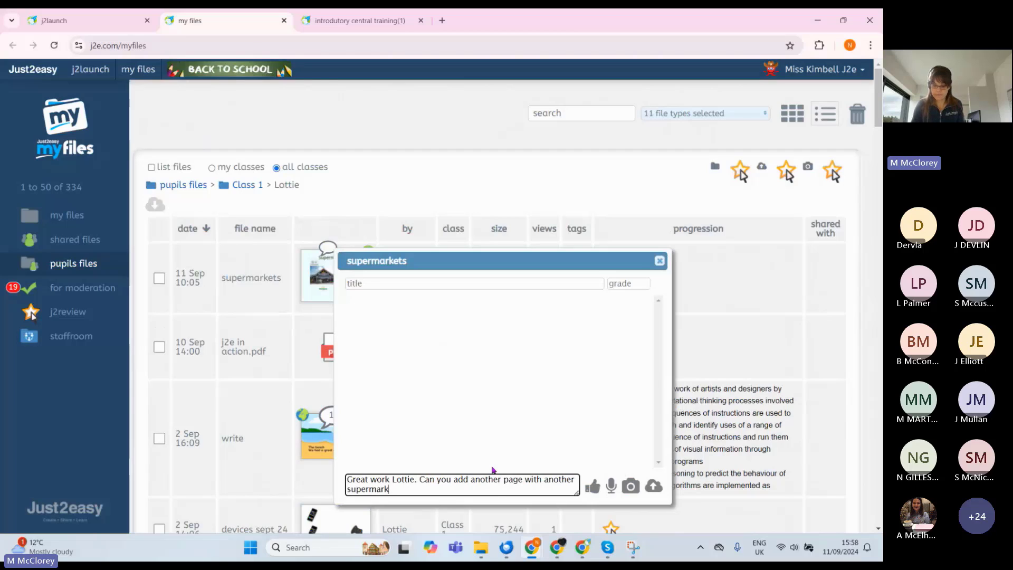
type("et brand")
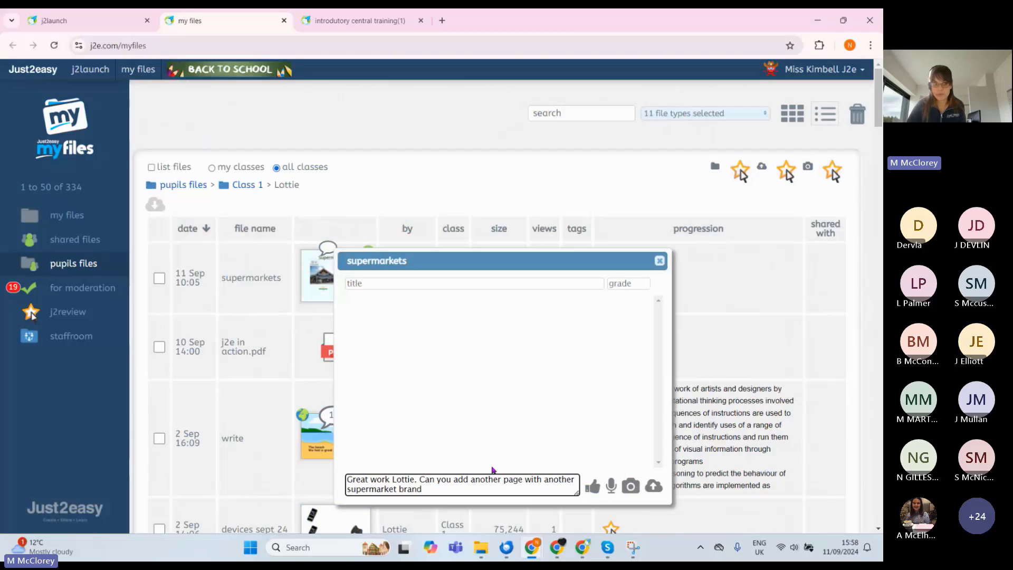
key("Return")
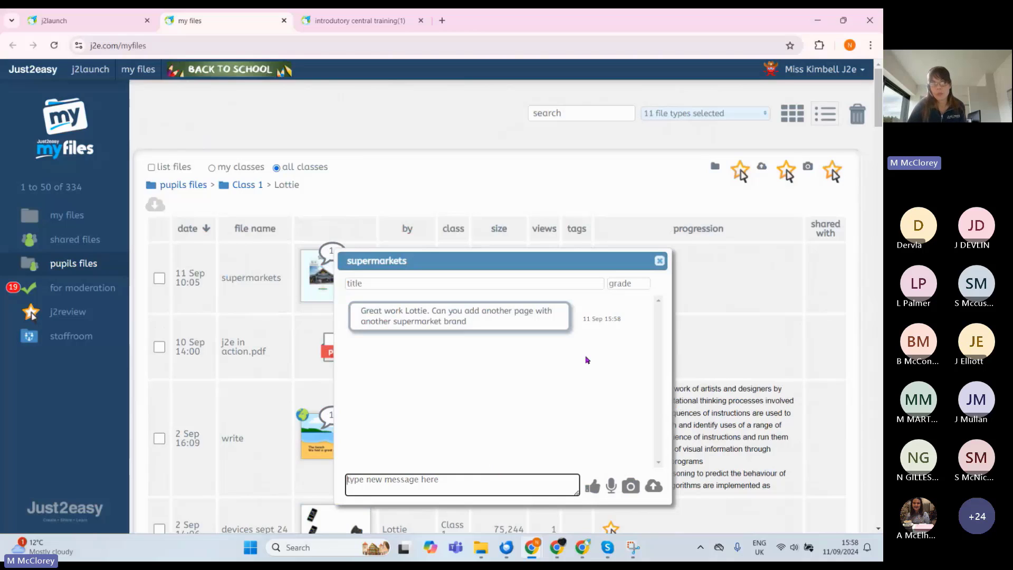
left_click(659, 261)
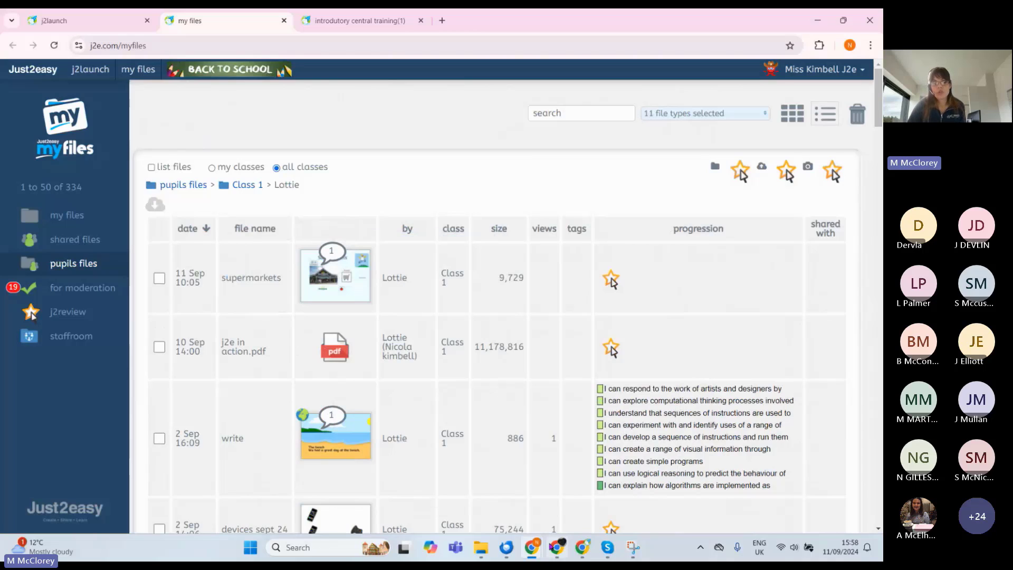
Step: Switch to the incognito browser window and sign in to j2launch with the pupil's saved login, authorising it with the Windows PIN
mouse_move(531, 548)
left_click(496, 506)
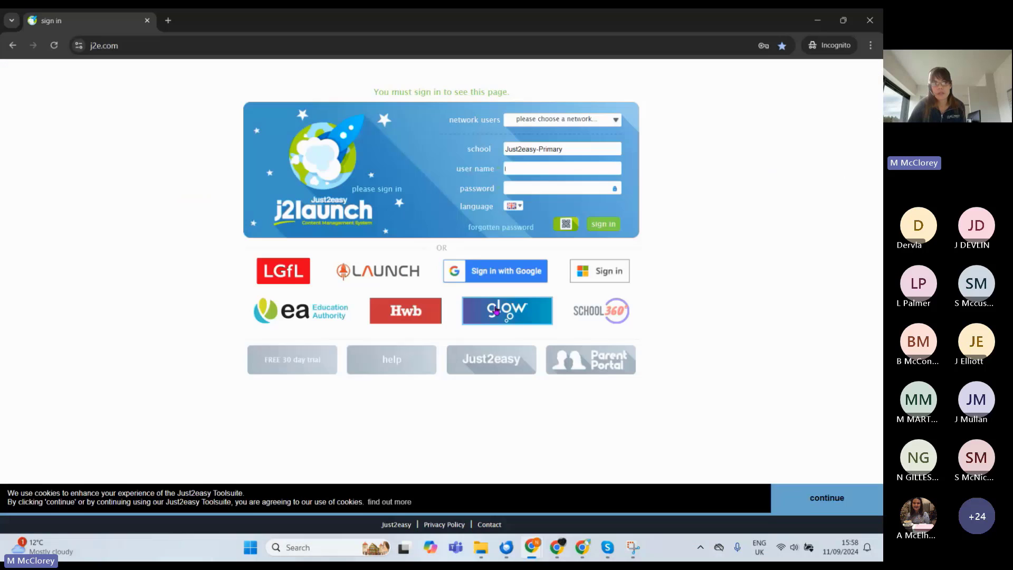
left_click(547, 169)
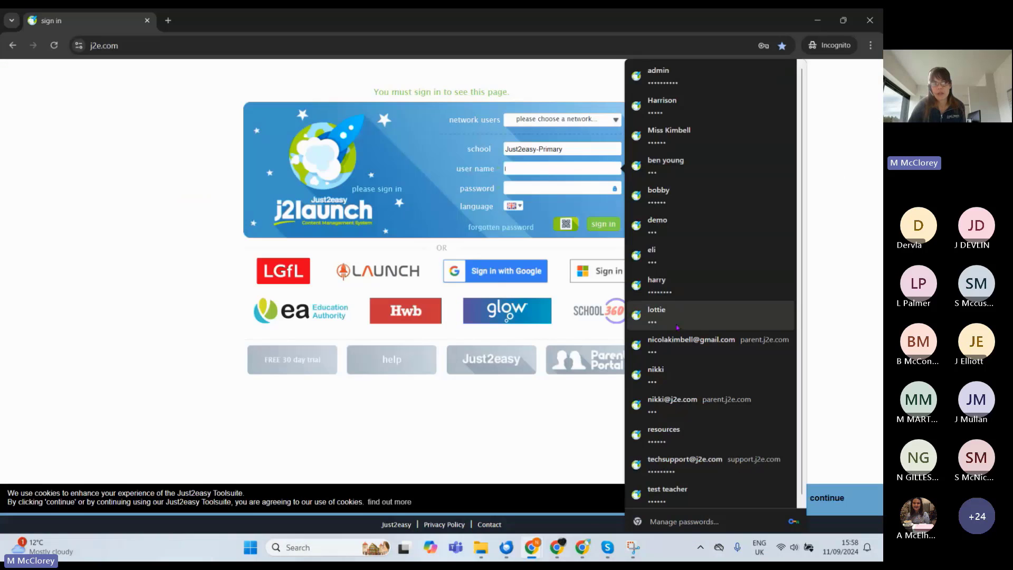
left_click(679, 316)
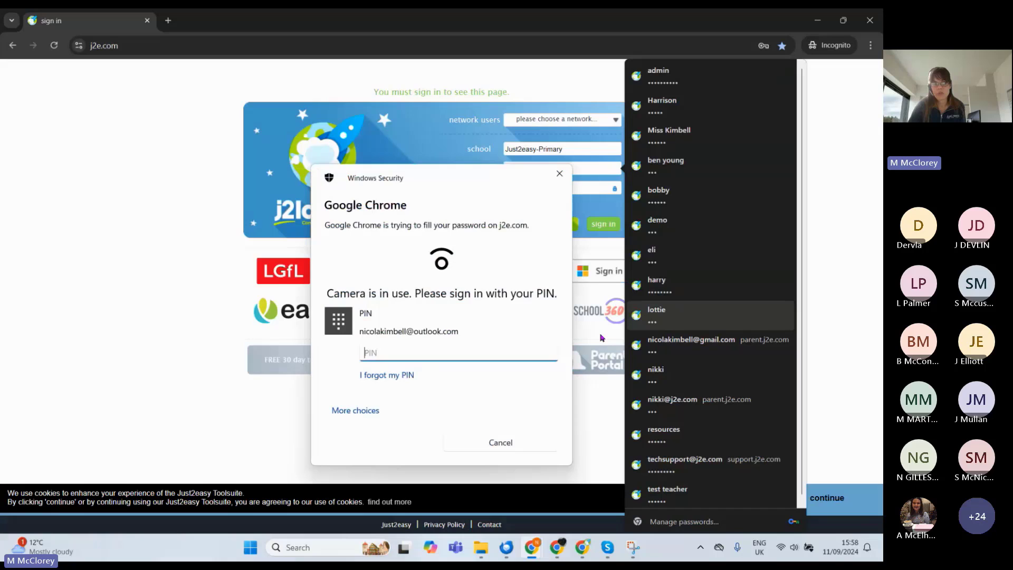
type("****")
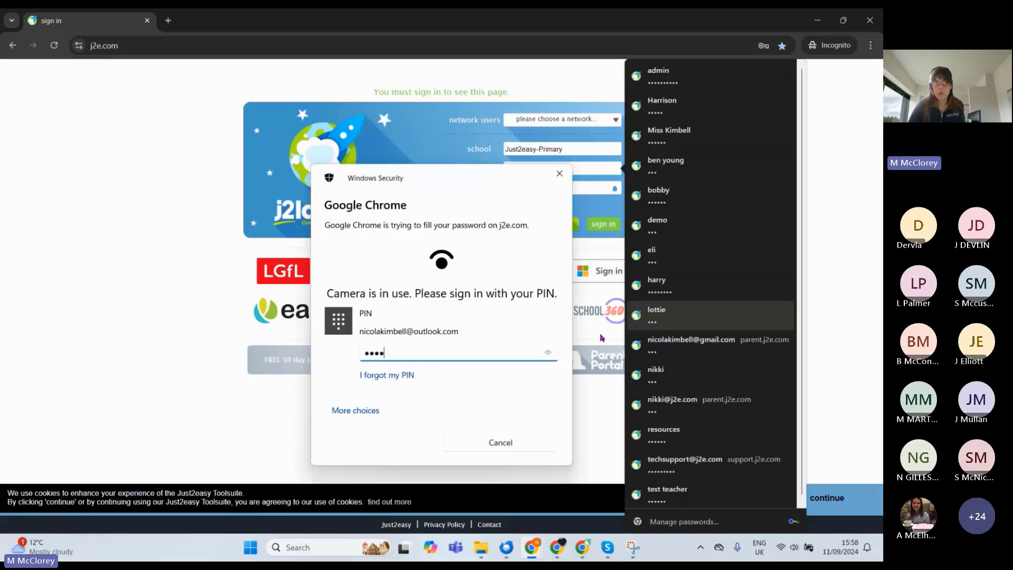
key("Return")
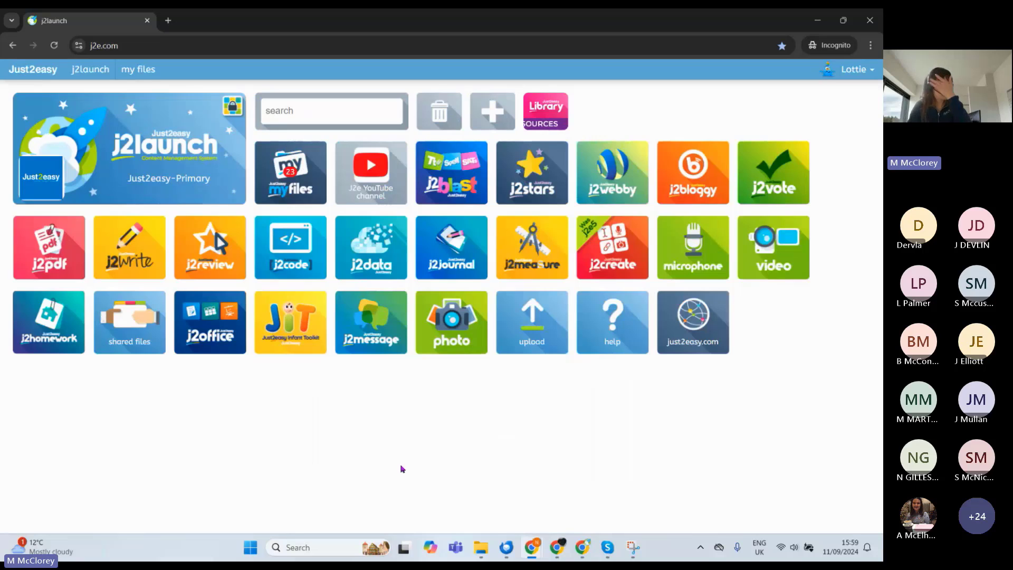
Step: In the pupil's My Files, open the teacher's comment on "supermarkets", reply "Thanks Miss i have made the changes" and close the comments
left_click(298, 182)
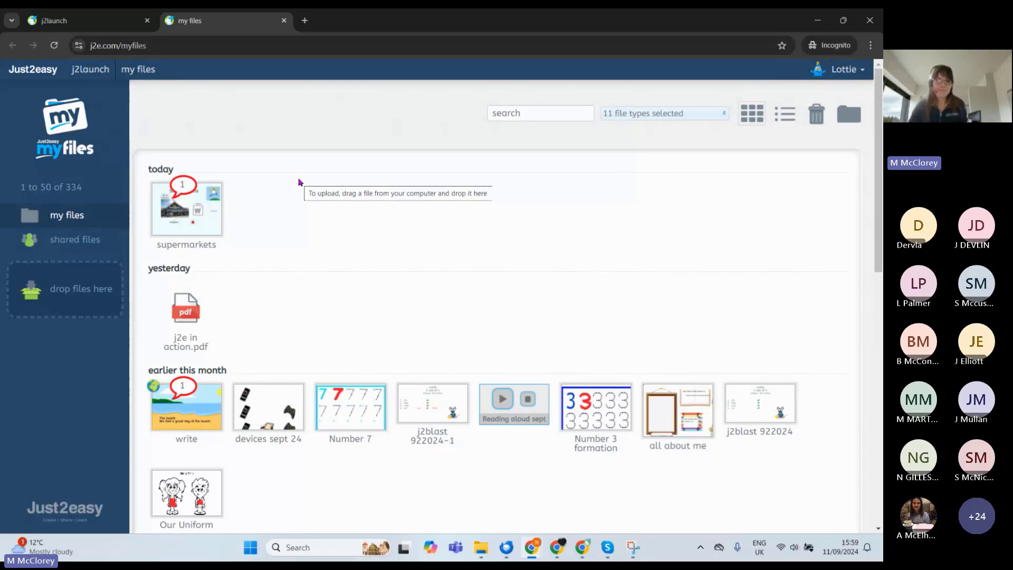
left_click(182, 198)
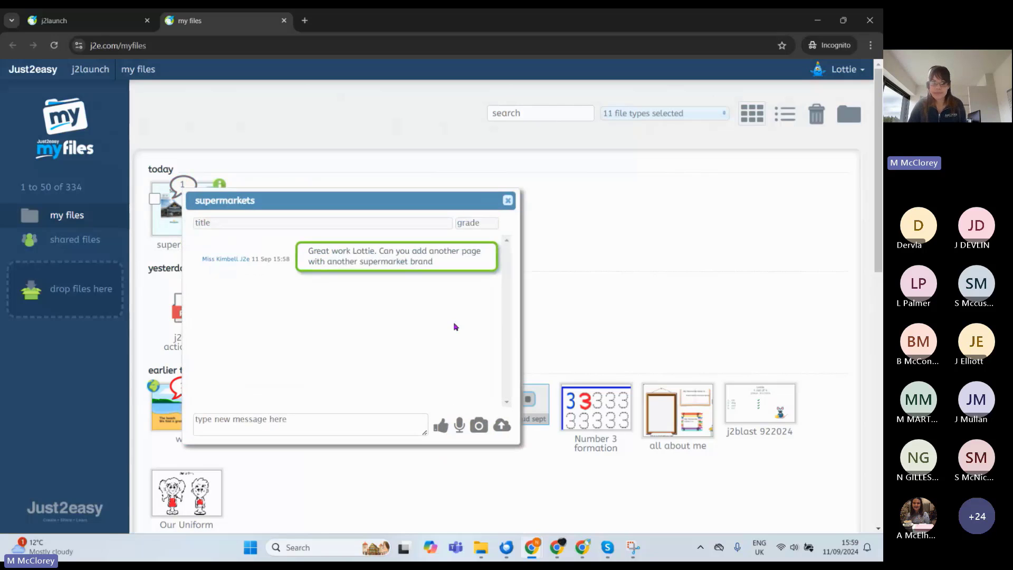
left_click(313, 425)
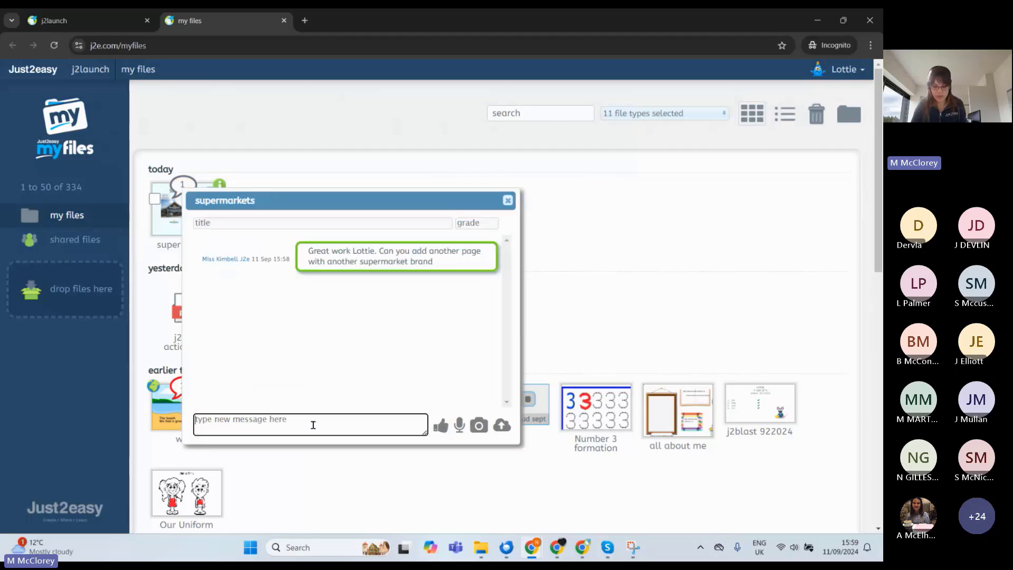
type("Thanks Miss")
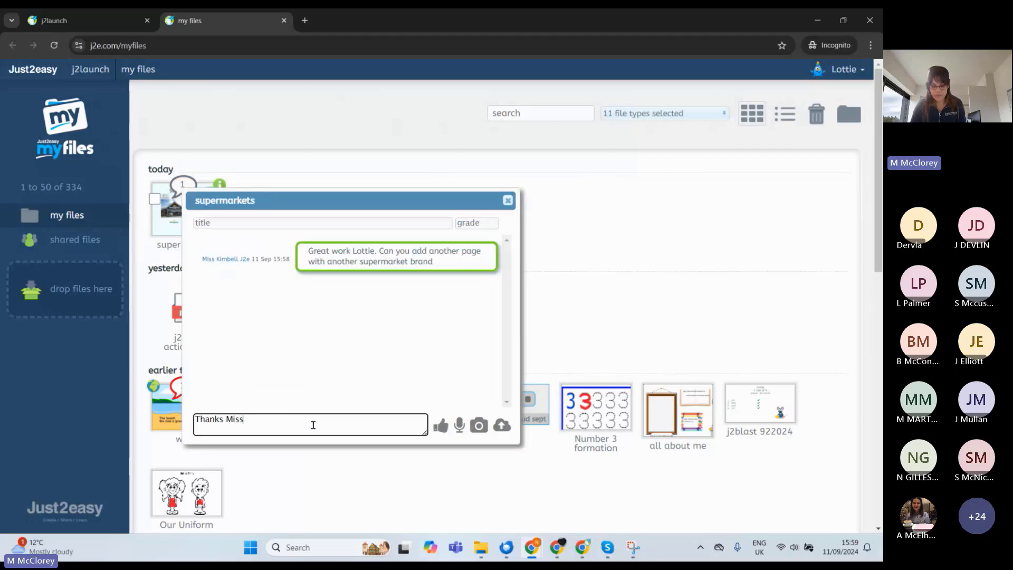
type(" i have ")
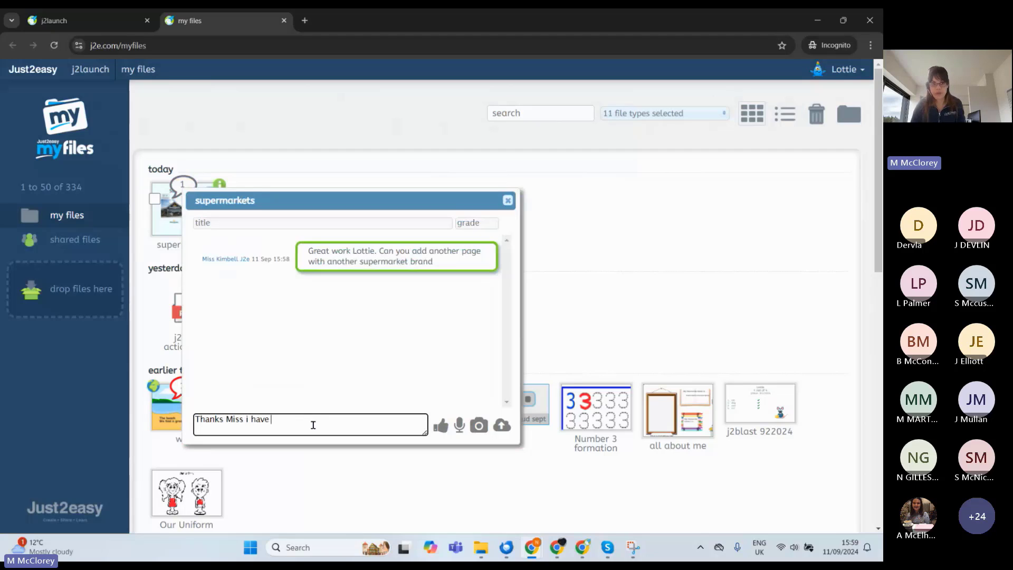
type("made the")
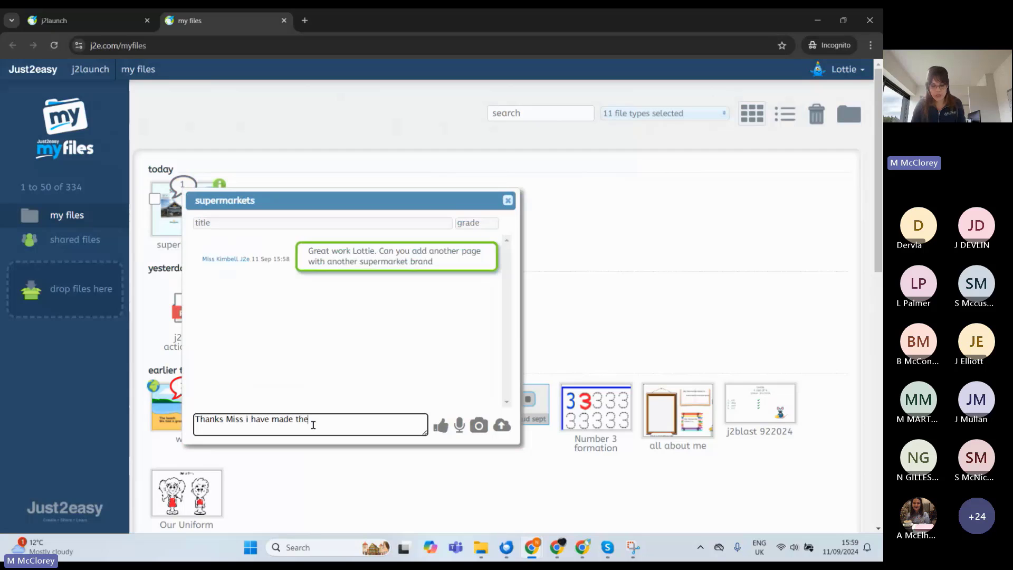
type(" chancg")
key("BackSpace")
key("BackSpace")
type("ges")
key("Return")
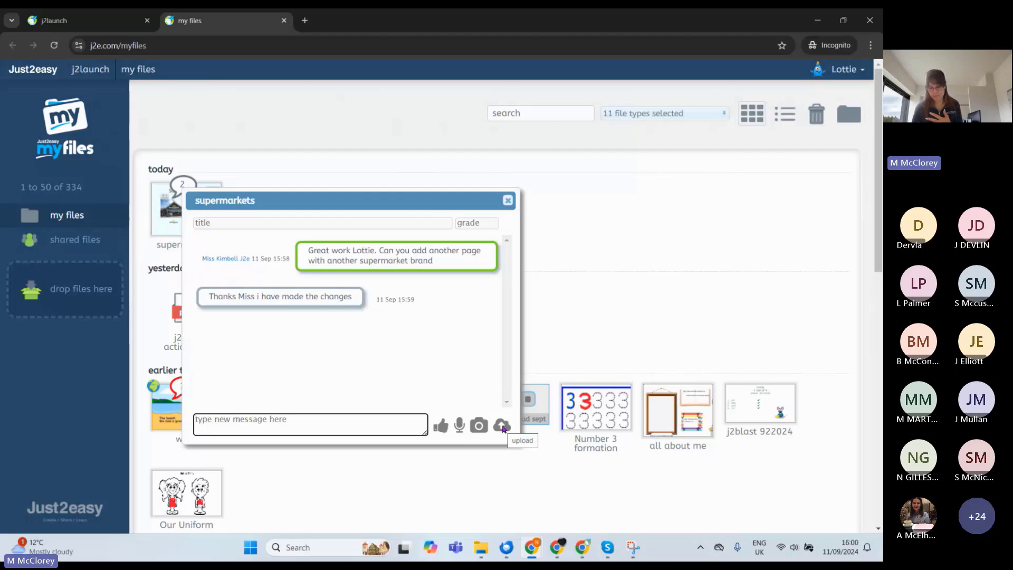
left_click(506, 199)
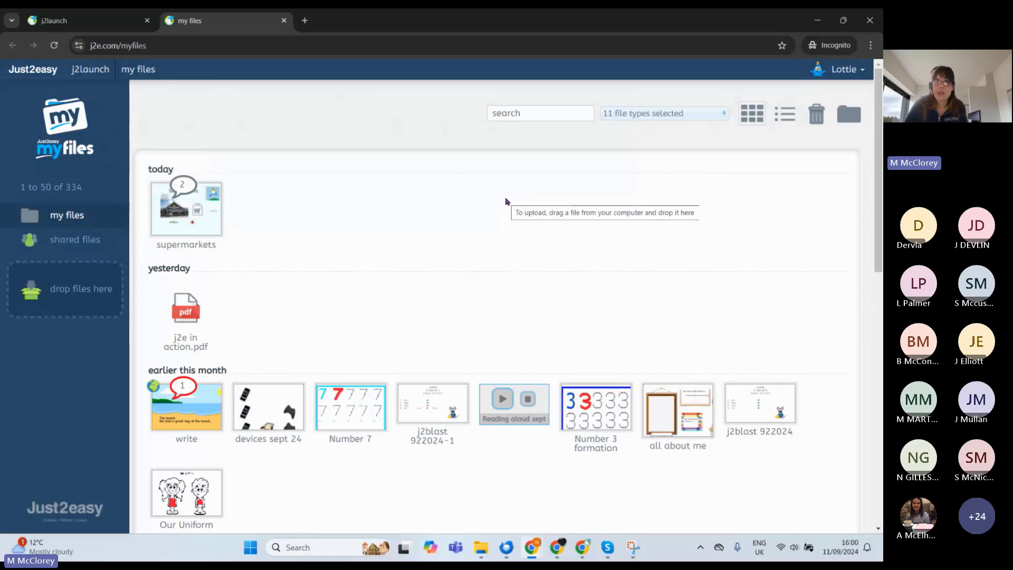
Step: Return to the teacher's window, open the progression statements for the pupil's "supermarkets" file and choose the NI CCEA framework
left_click(817, 20)
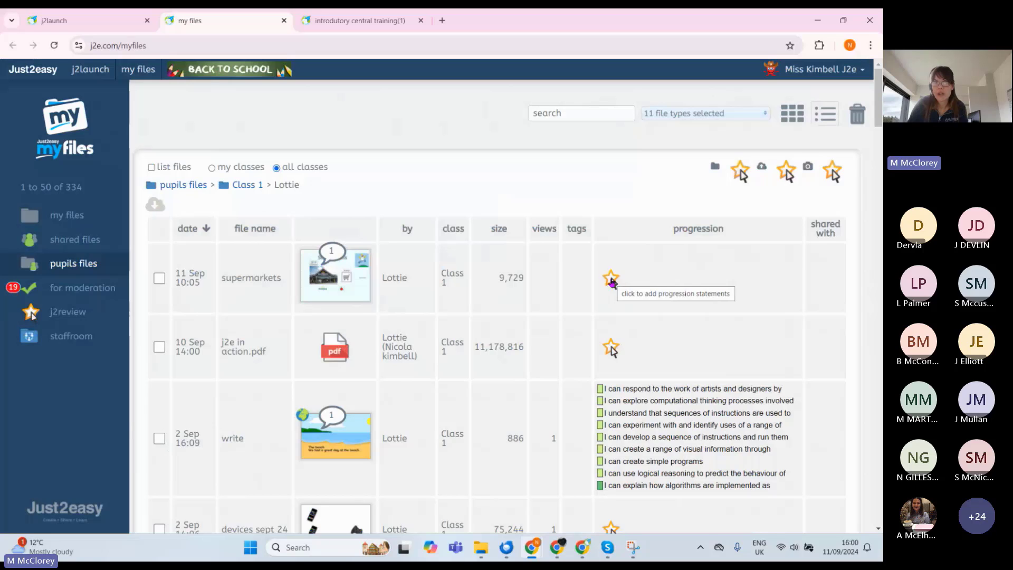
left_click(611, 281)
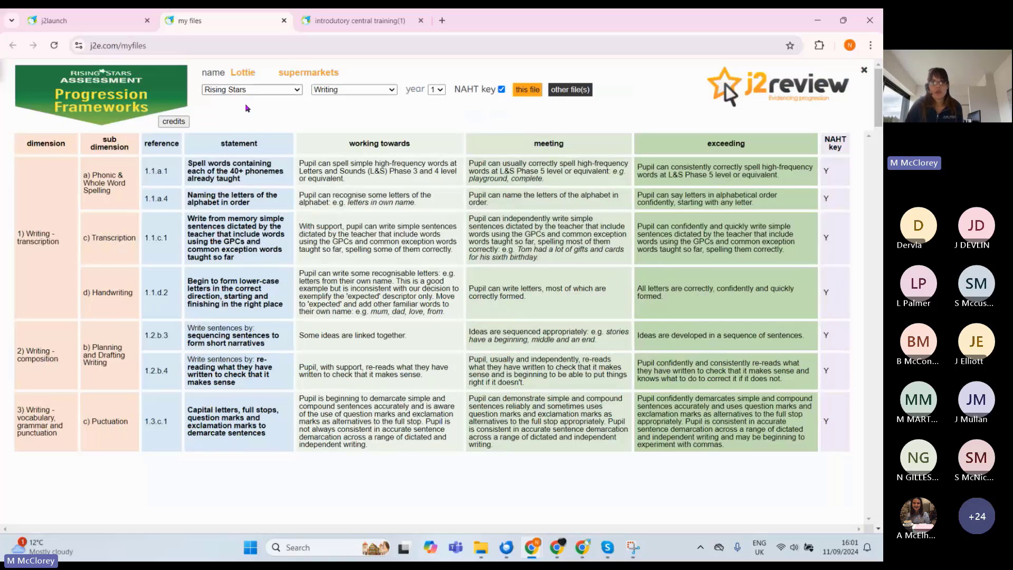
left_click(291, 94)
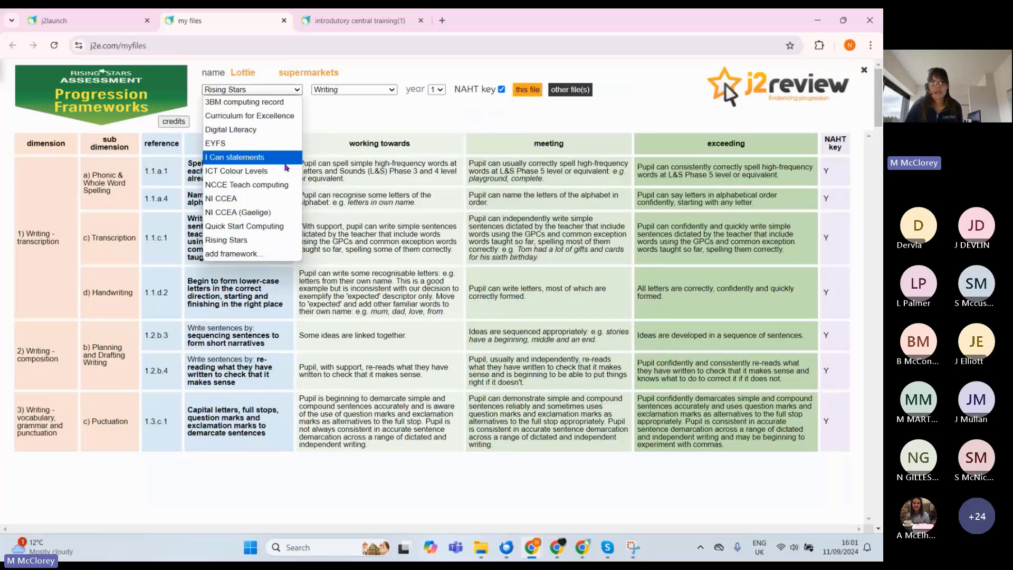
left_click(248, 200)
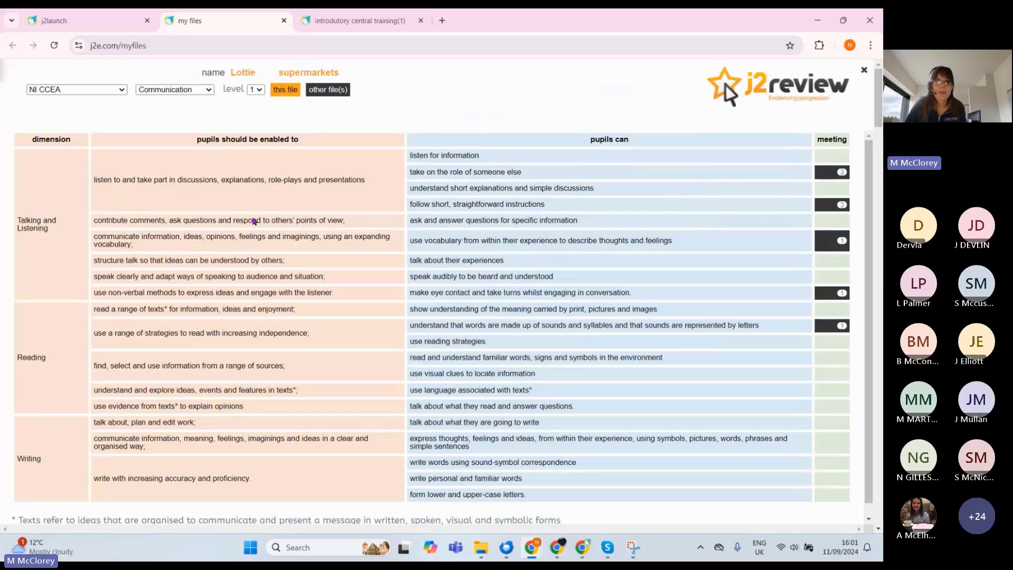
Step: Set the NI CCEA statements to the Using ICT area at level 2
left_click(197, 95)
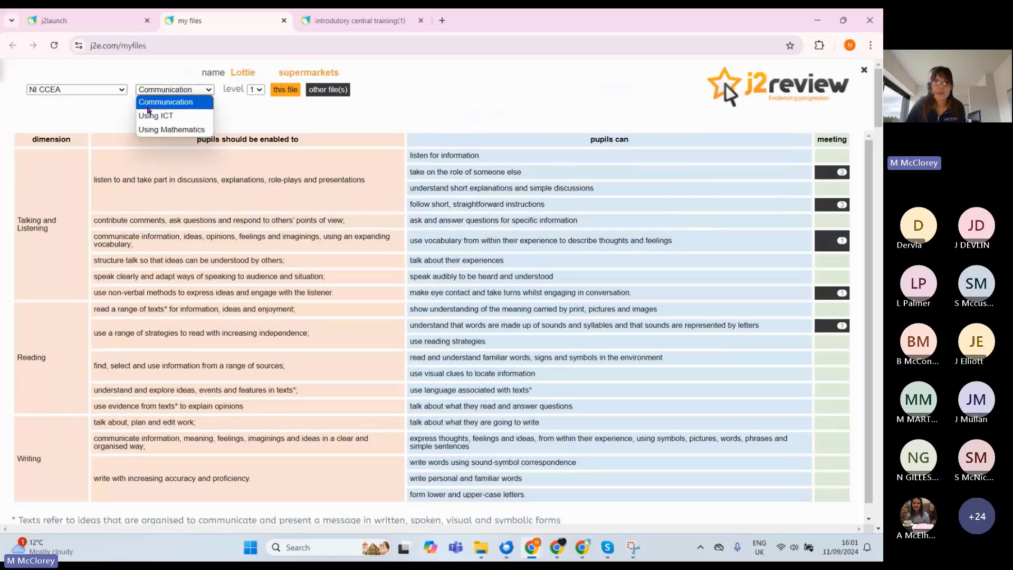
left_click(150, 112)
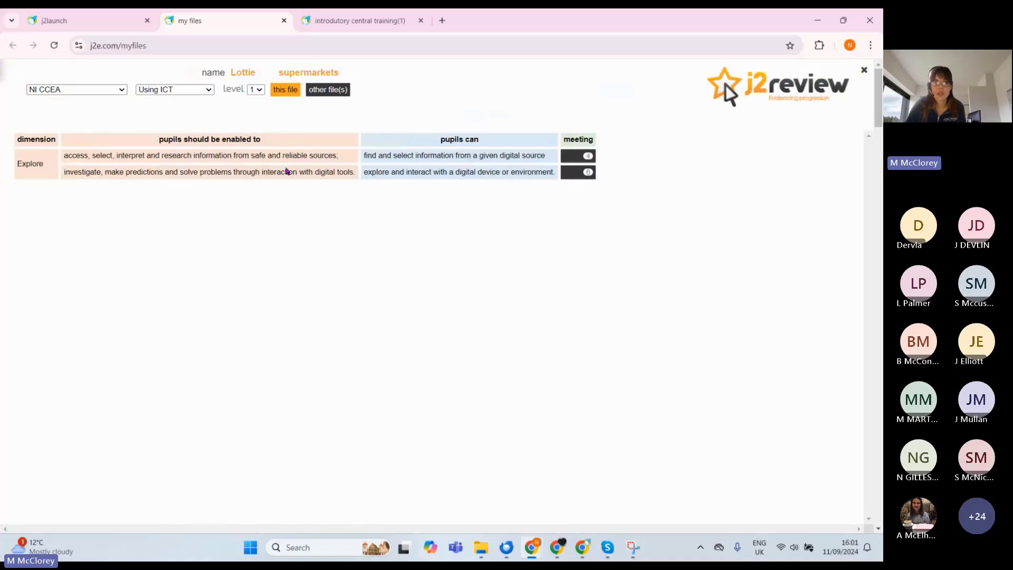
left_click(206, 93)
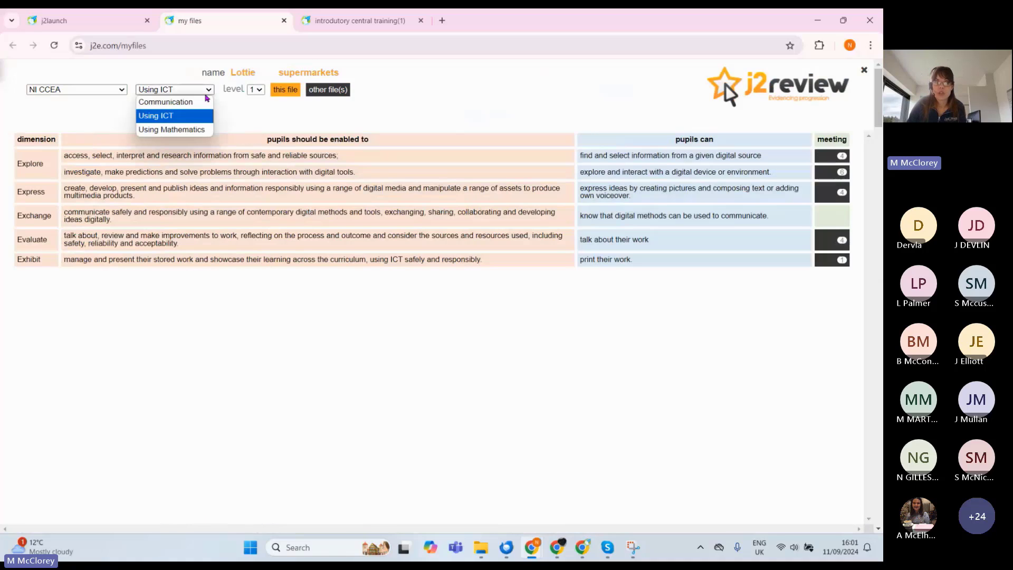
left_click(200, 114)
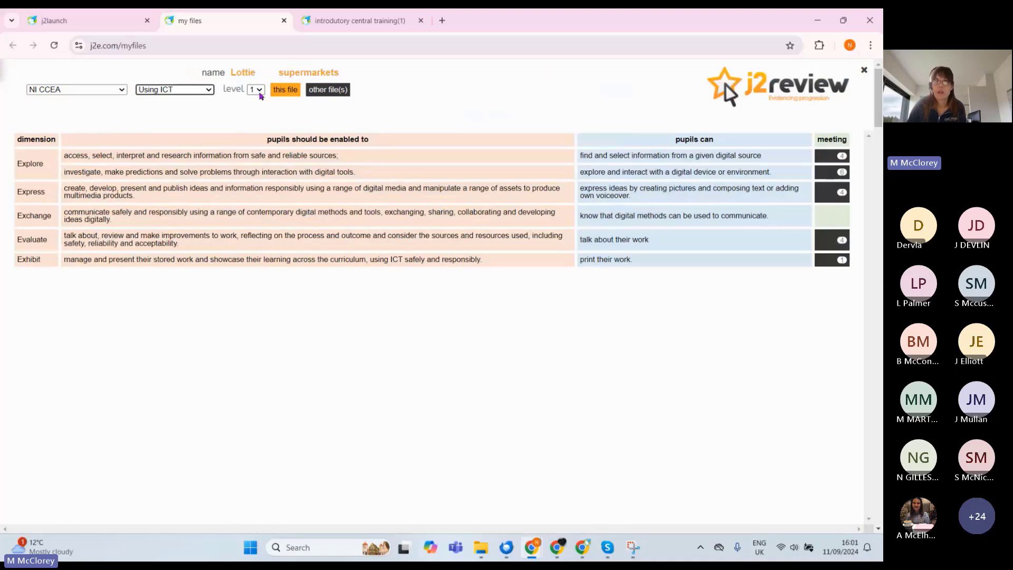
left_click(260, 92)
left_click(254, 111)
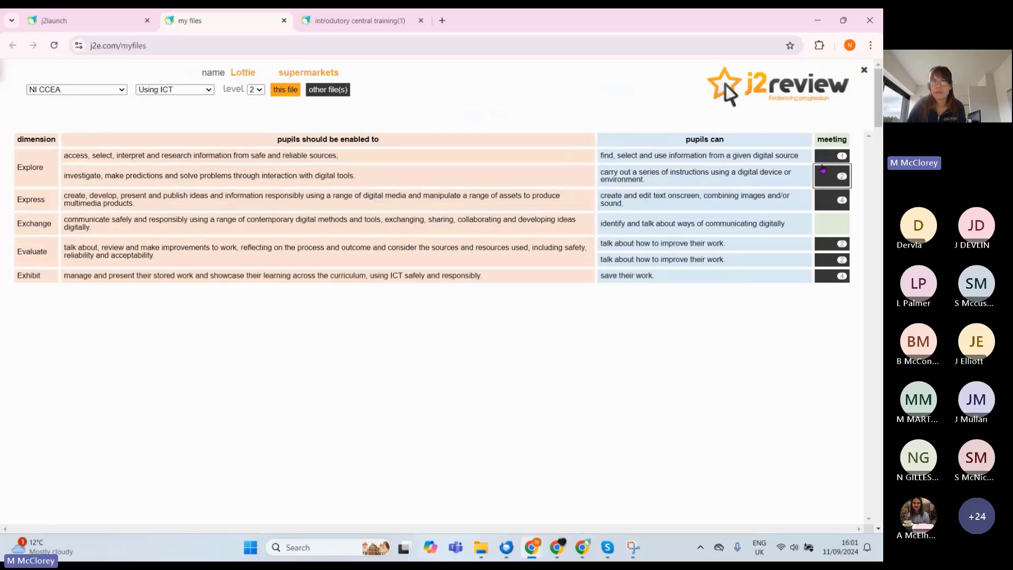
Step: Mark "supermarkets" as meeting both Explore statements and the first "talk about how to improve their work" statement, closing the evidence list
left_click(828, 158)
left_click(832, 177)
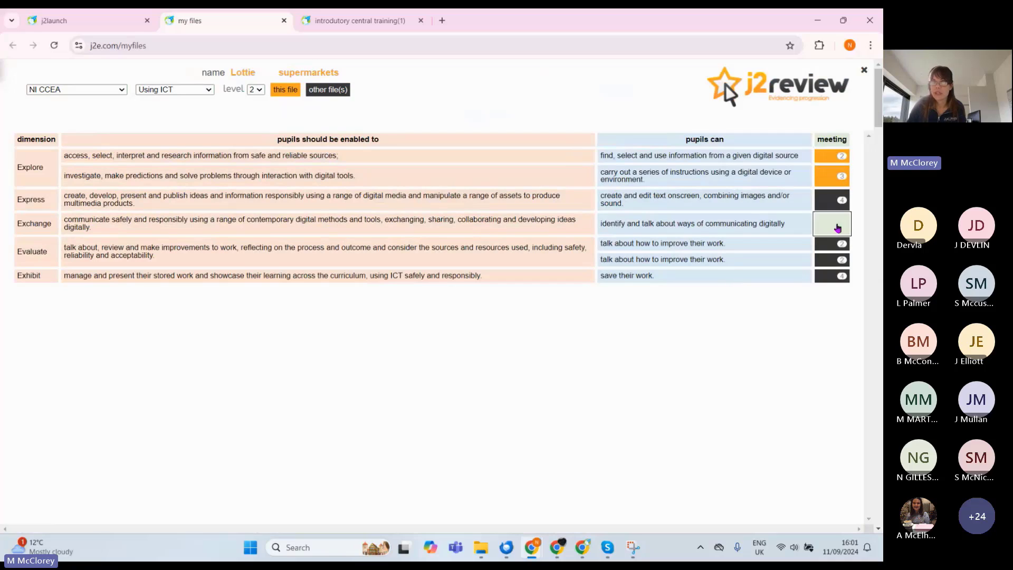
left_click(834, 244)
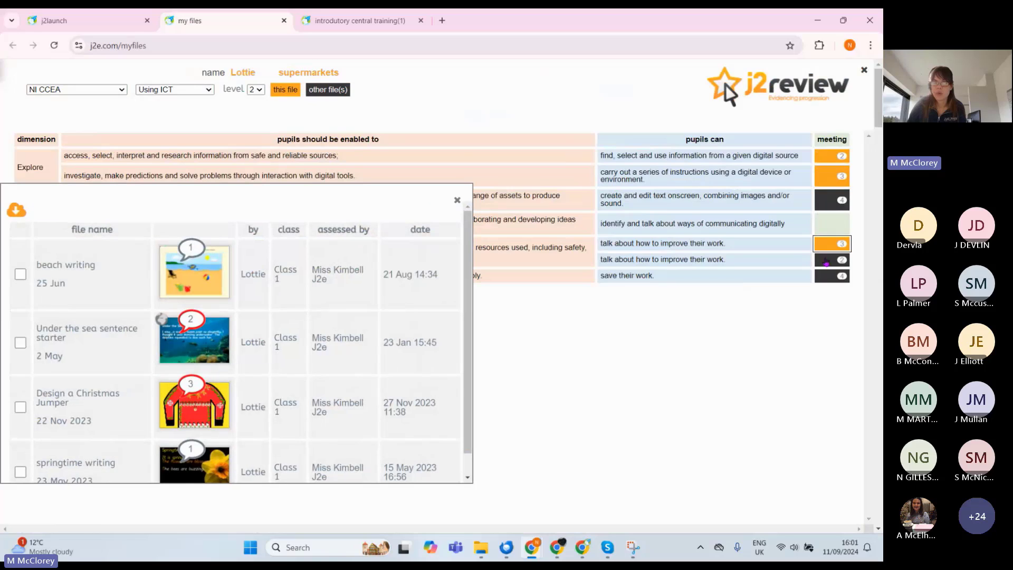
left_click(457, 201)
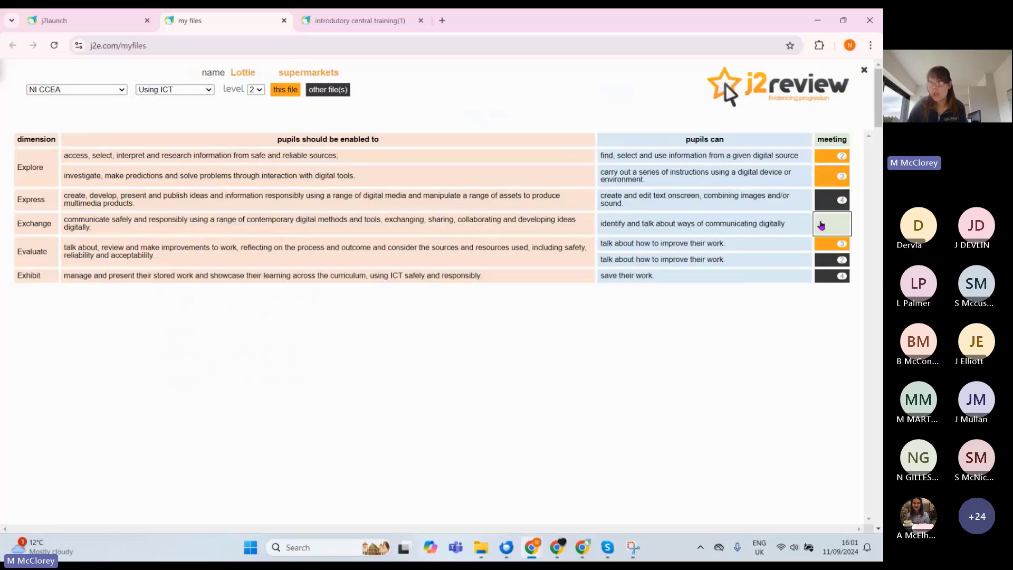
Step: Examine the meeting marks and the files evidencing "carry out a series of instructions using a digital device or environment", and close the list
scroll(822, 226, "up", 5)
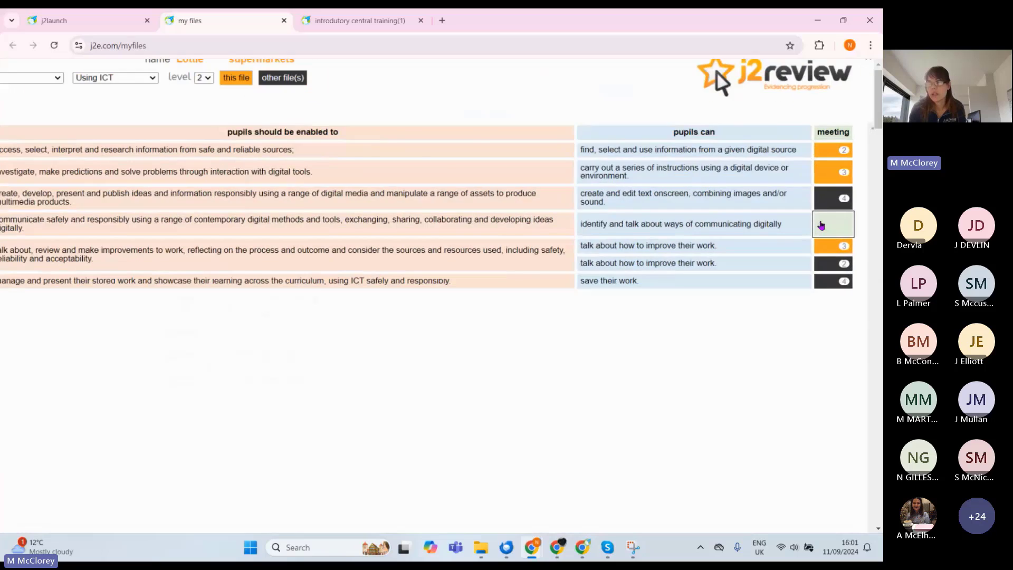
scroll(821, 226, "right", 1)
scroll(821, 224, "up", 2)
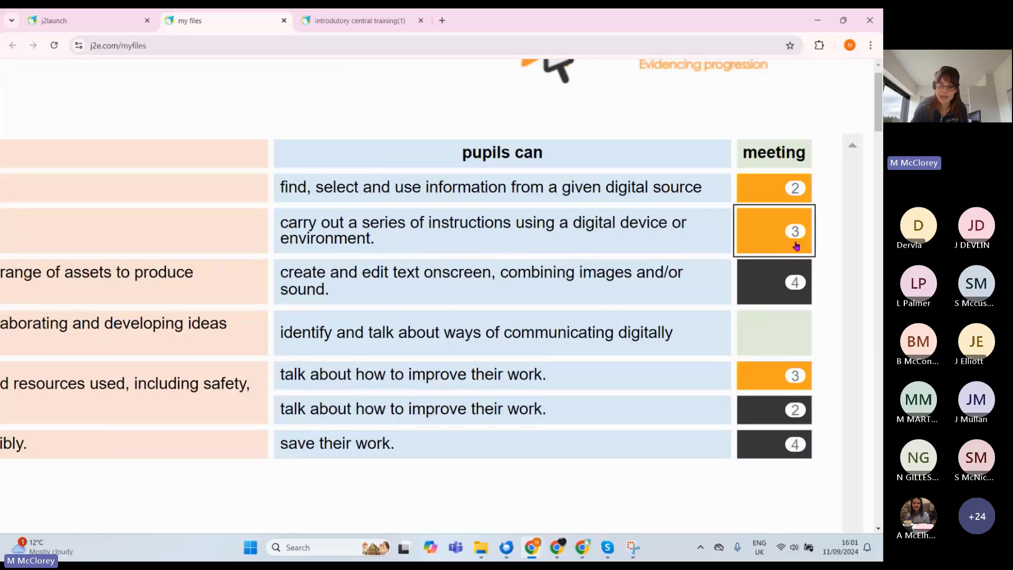
scroll(797, 247, "down", 5)
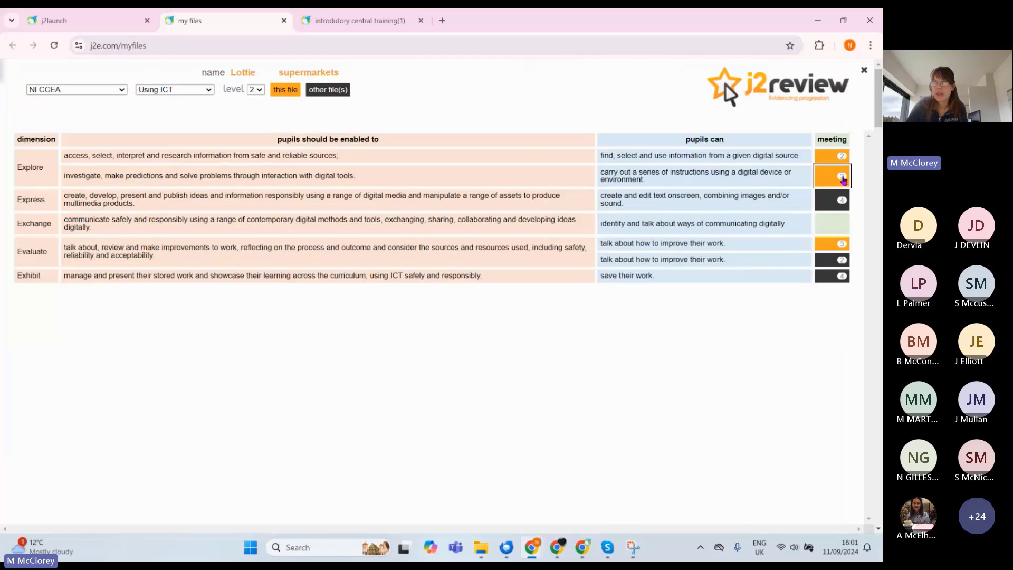
left_click(843, 179)
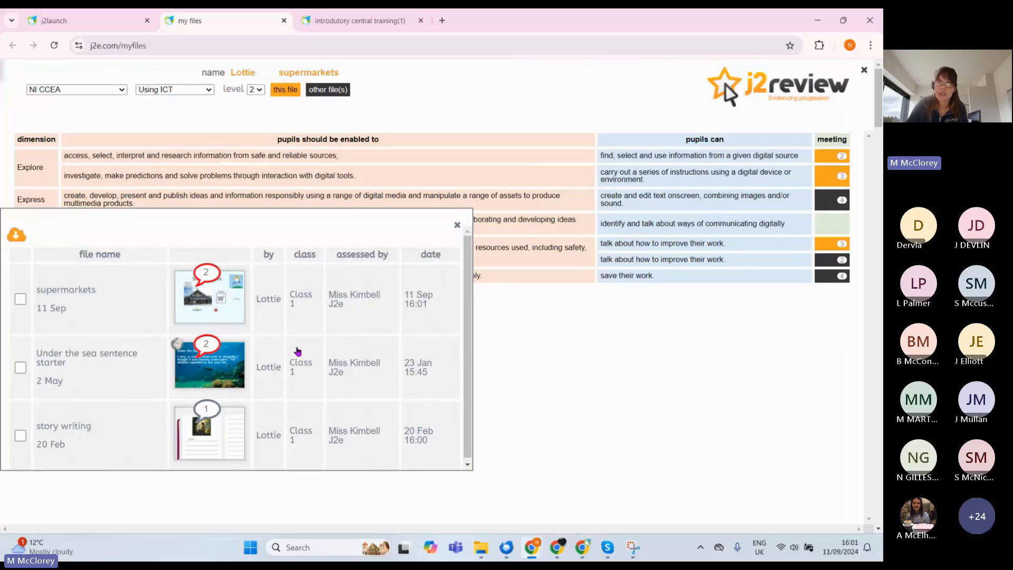
mouse_move(209, 312)
mouse_move(206, 442)
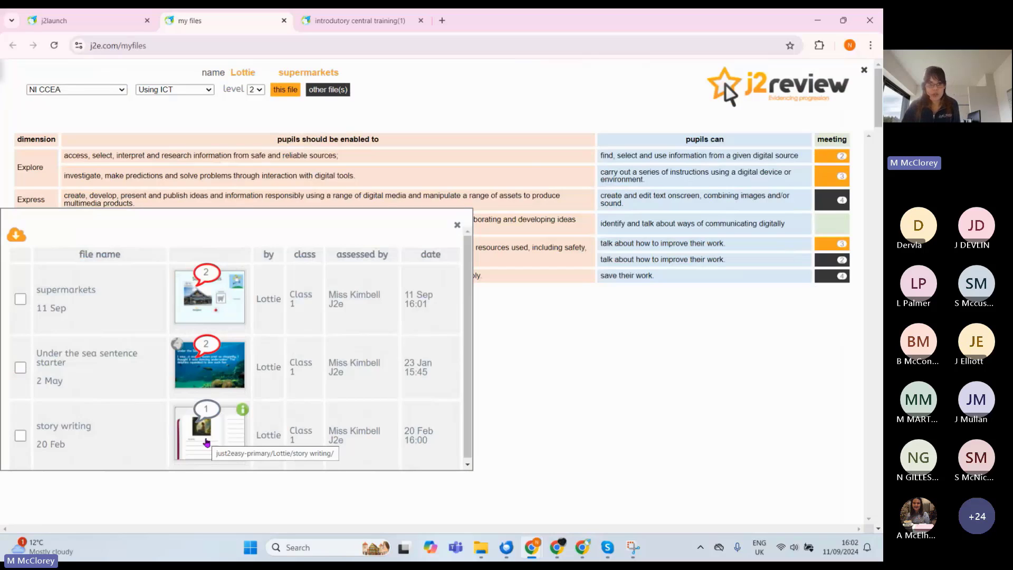
left_click(456, 226)
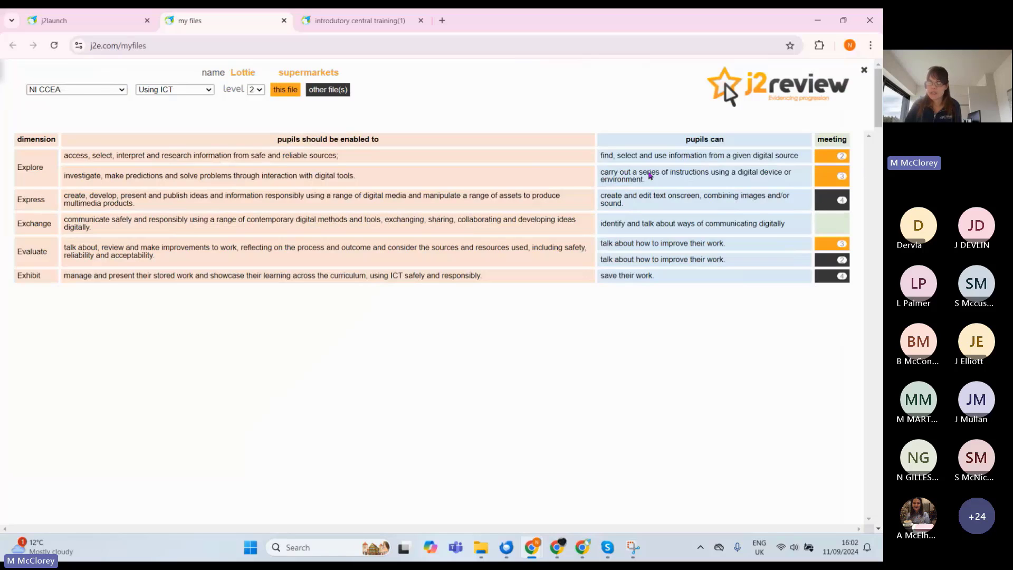
Step: Close the assessment grid, reload the pupil's Class 1 file list and review the progression statements recorded against each file
left_click(864, 71)
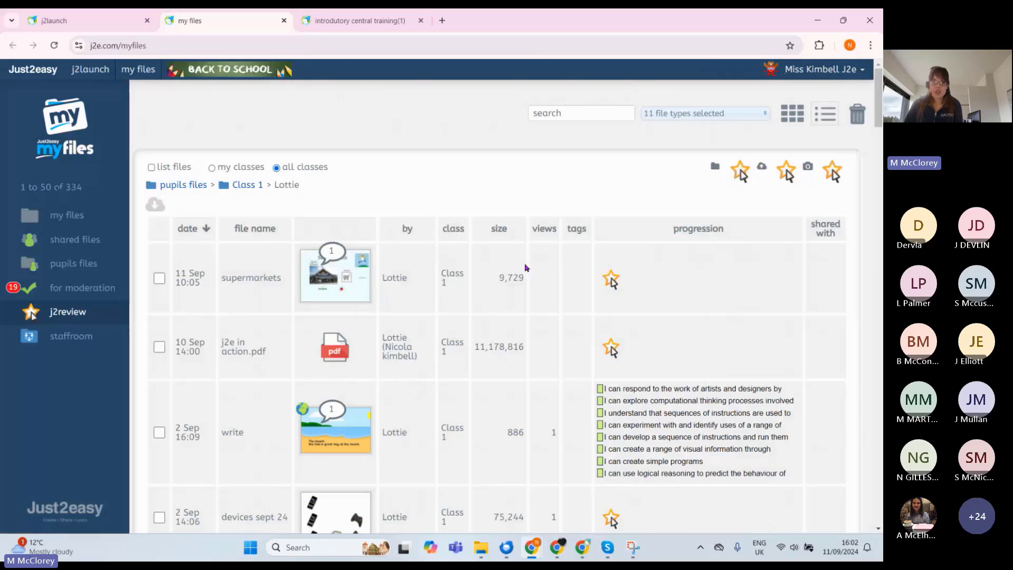
left_click(247, 185)
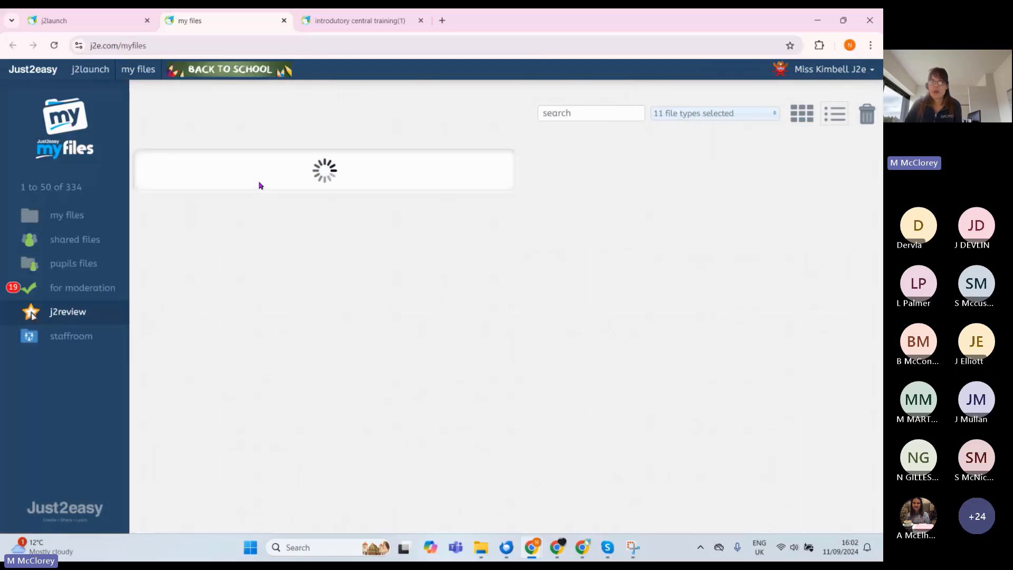
left_click(726, 229)
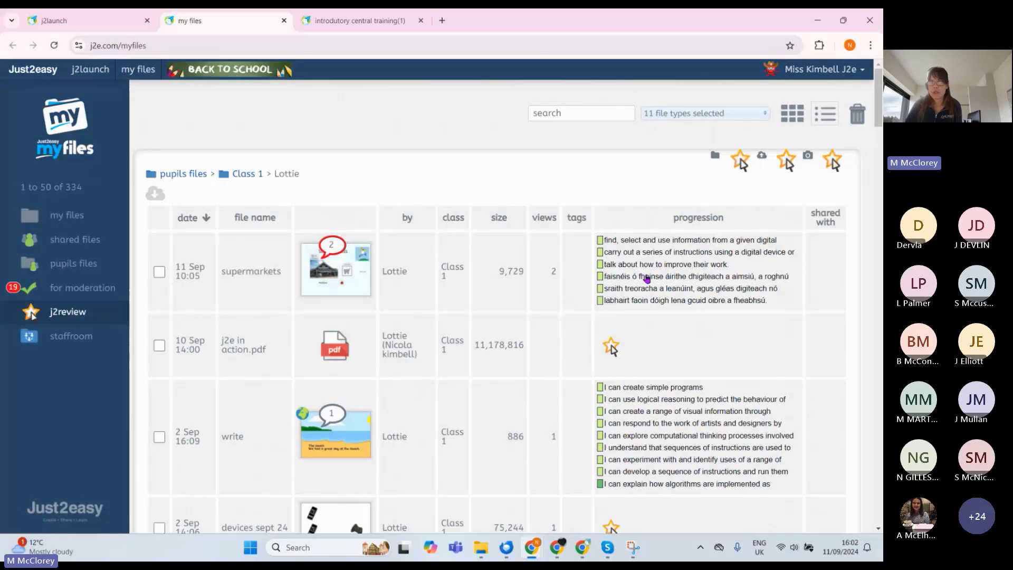
scroll(647, 279, "down", 10)
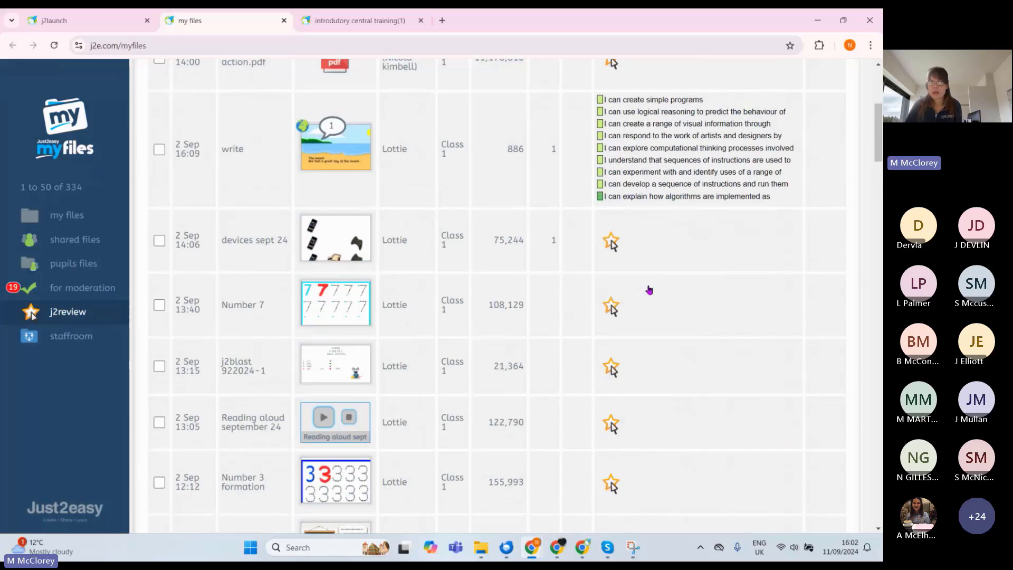
scroll(659, 284, "down", 8)
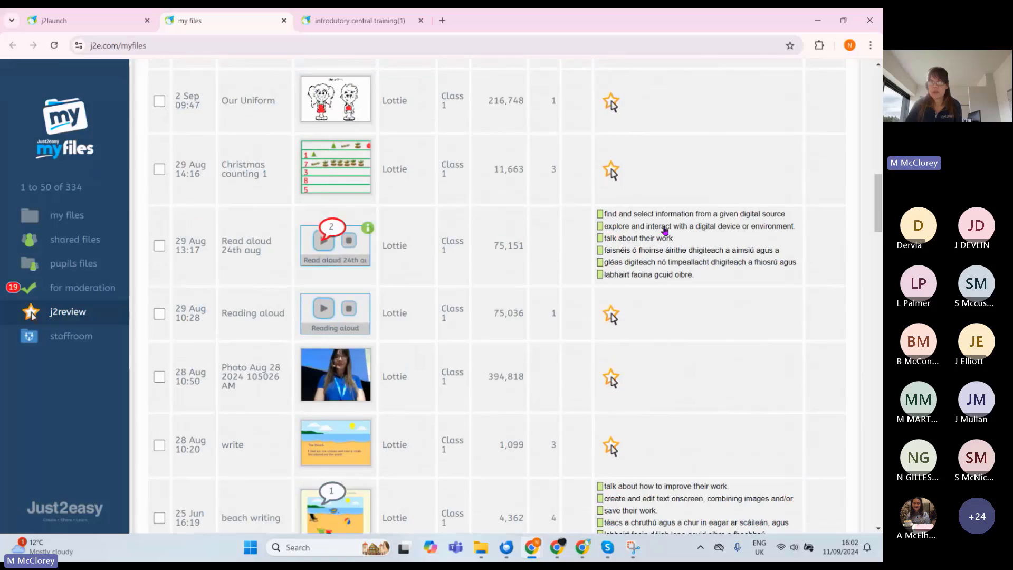
scroll(663, 233, "down", 2)
scroll(689, 329, "down", 6)
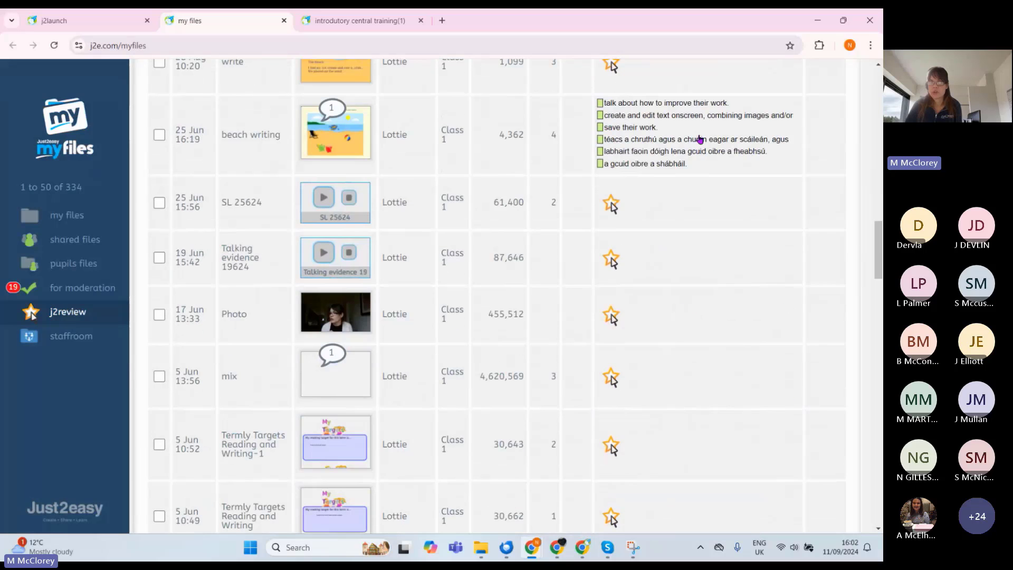
scroll(681, 322, "down", 3)
scroll(681, 322, "up", 20)
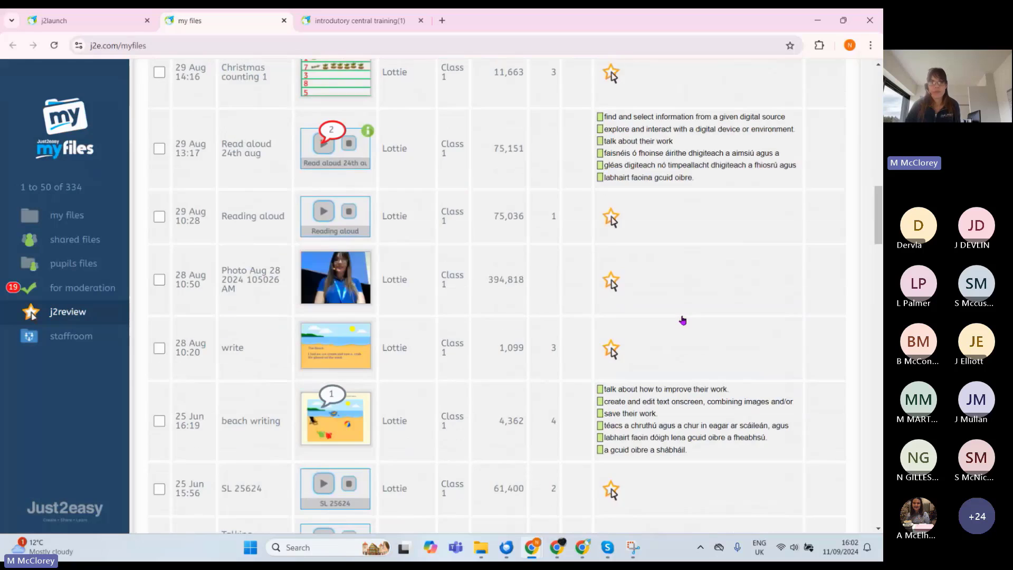
Step: Switch to the introductory central training presentation and turn to the page on QR code logins
left_click(376, 22)
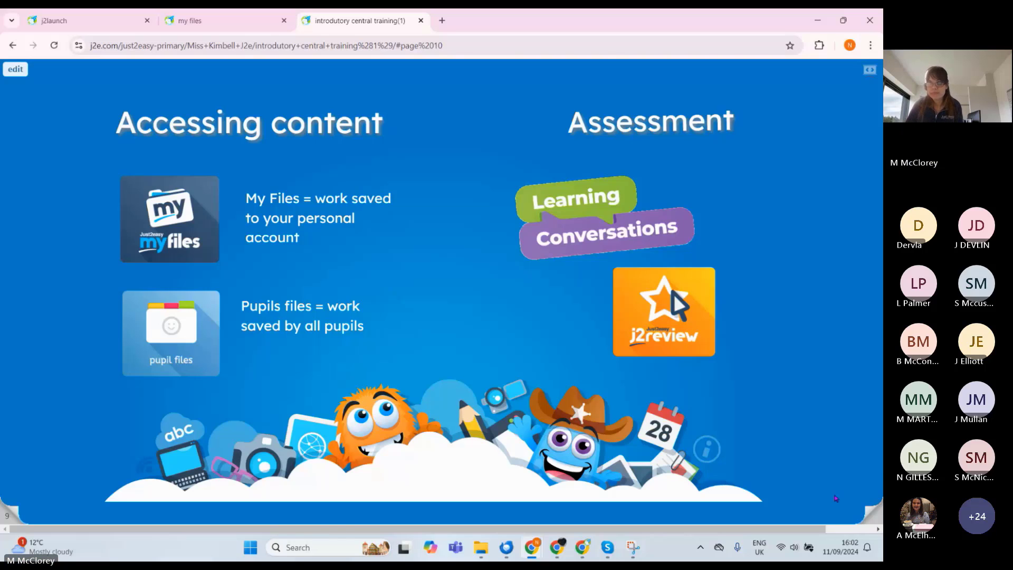
left_click(873, 512)
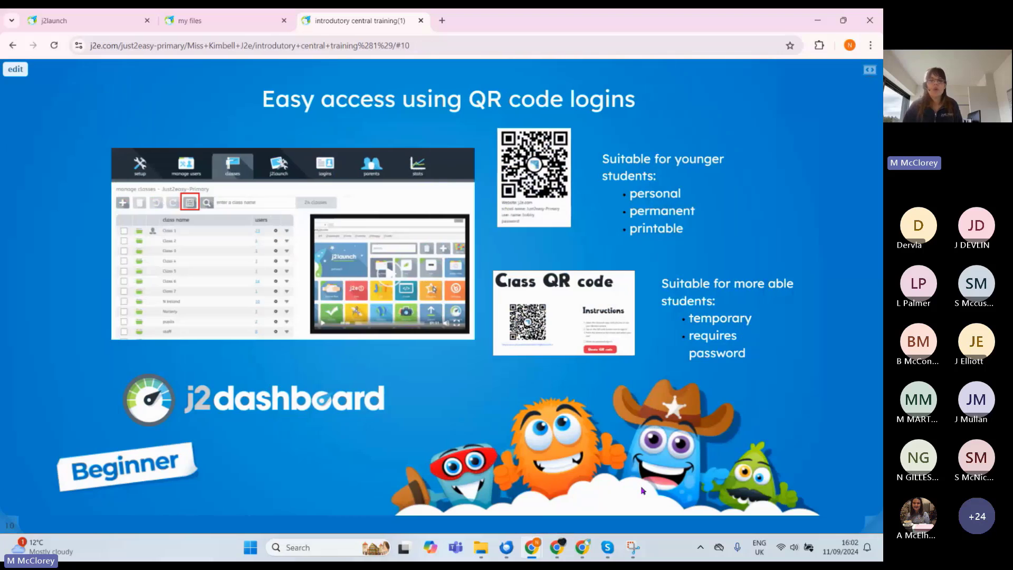
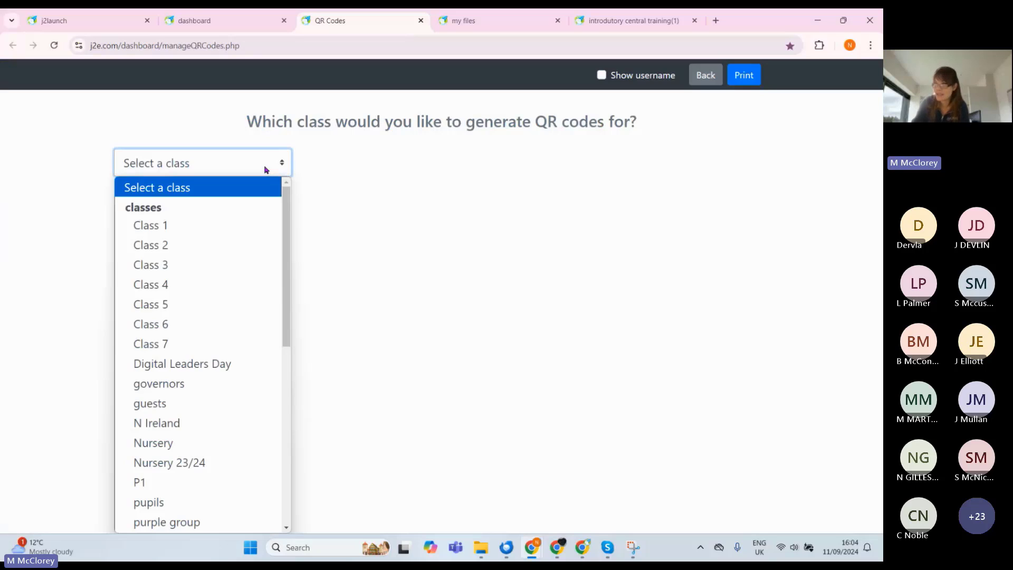
Step: Generate the individual user login QR codes for Class 1, return to the code options and create a class QR code
left_click(138, 224)
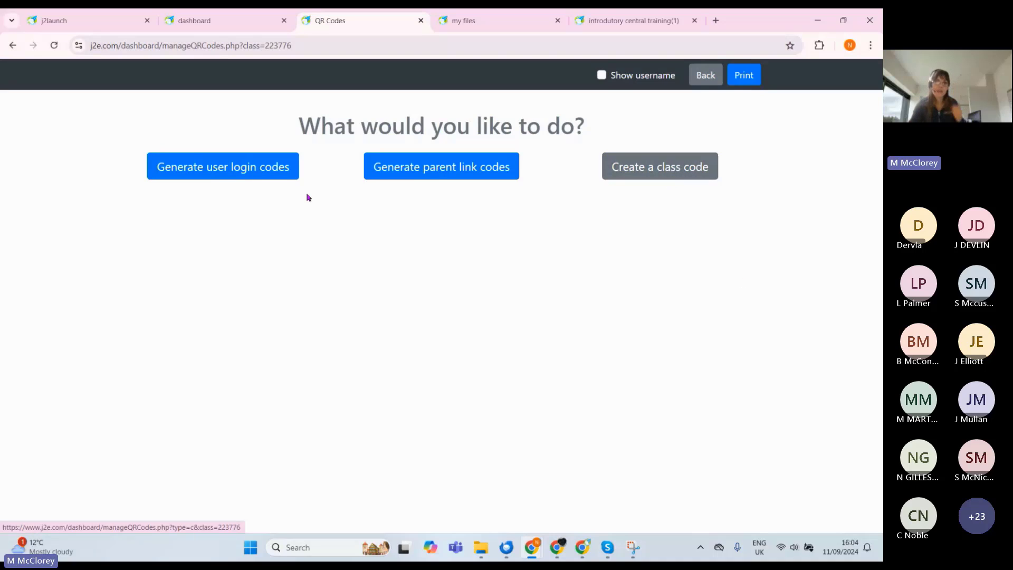
left_click(244, 174)
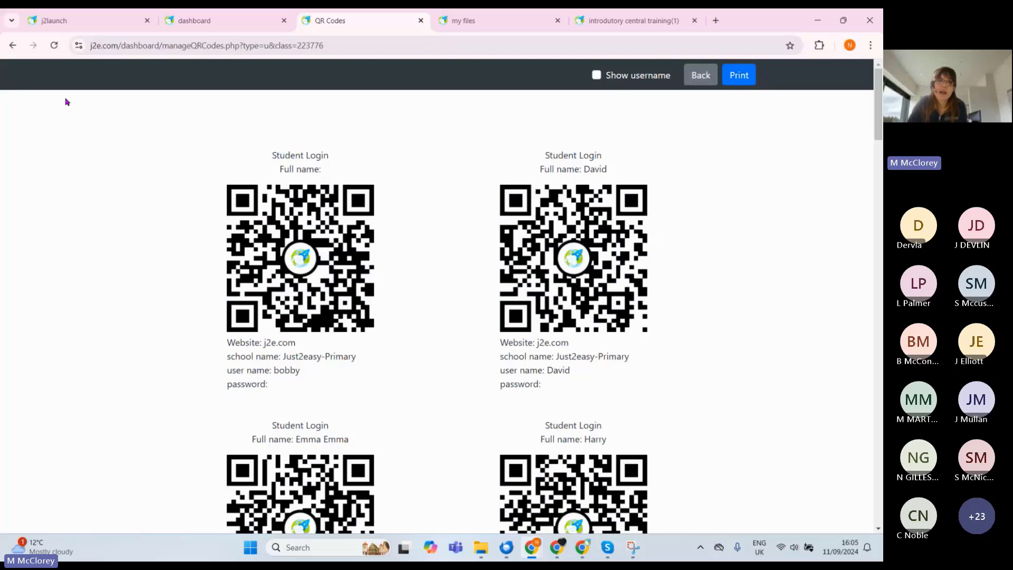
left_click(13, 46)
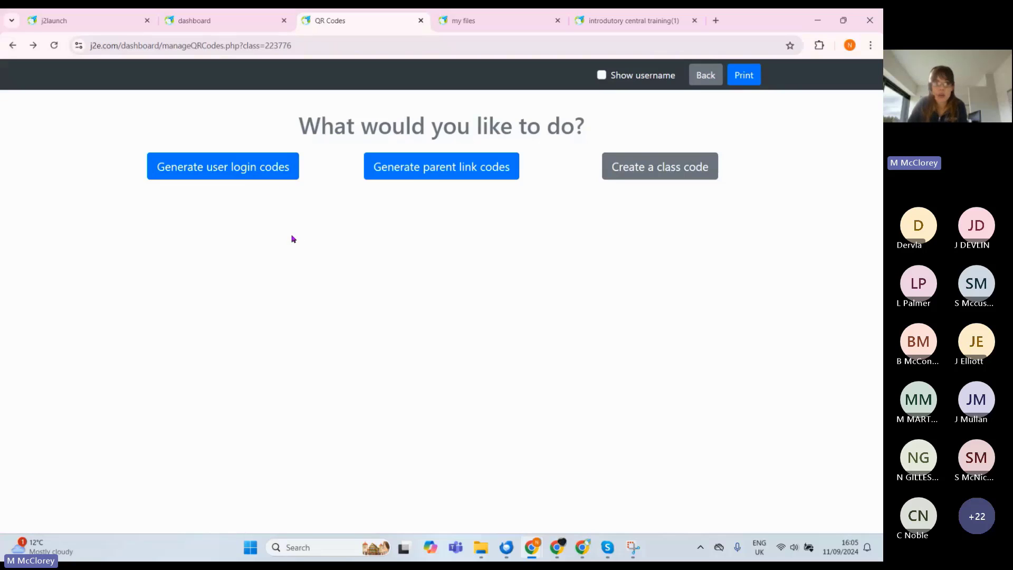
left_click(675, 180)
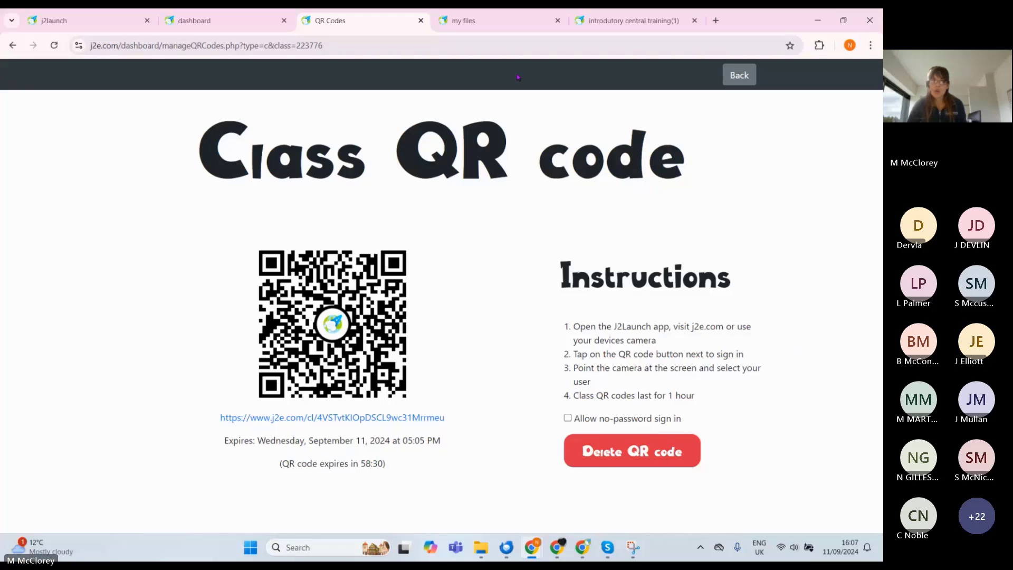
Step: Close the QR Codes, dashboard and my files pages to return to the training presentation
left_click(421, 20)
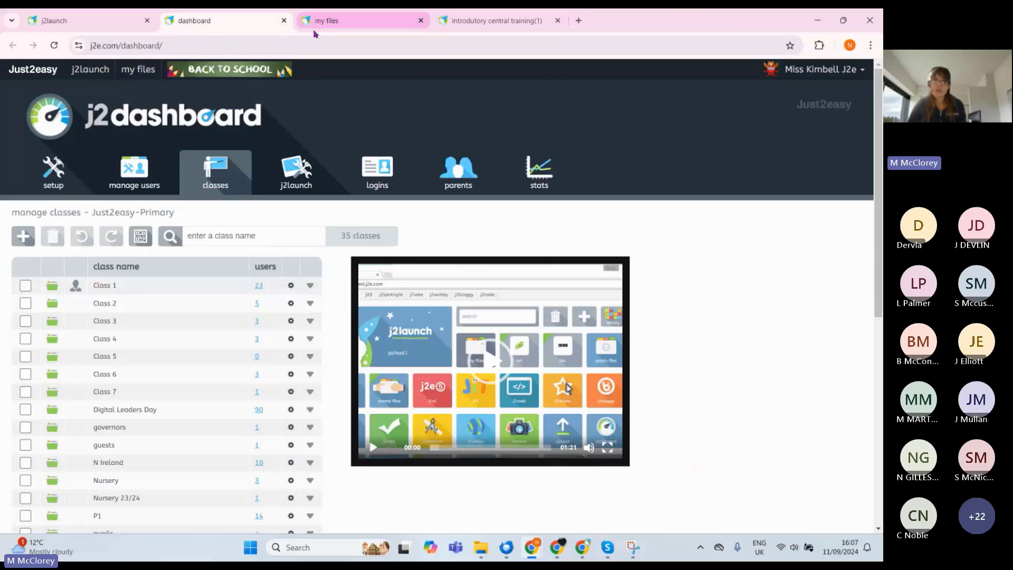
left_click(284, 22)
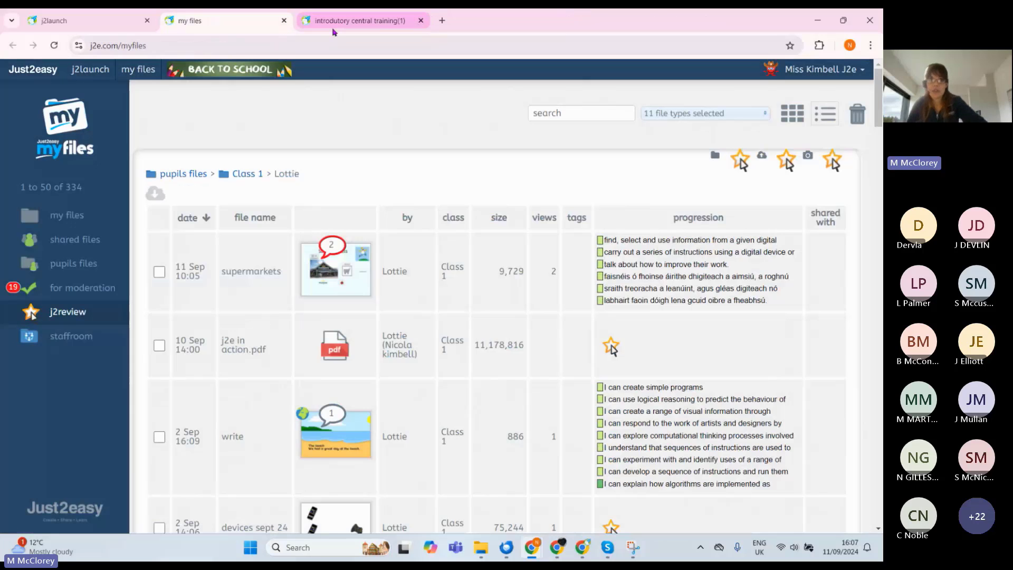
left_click(284, 21)
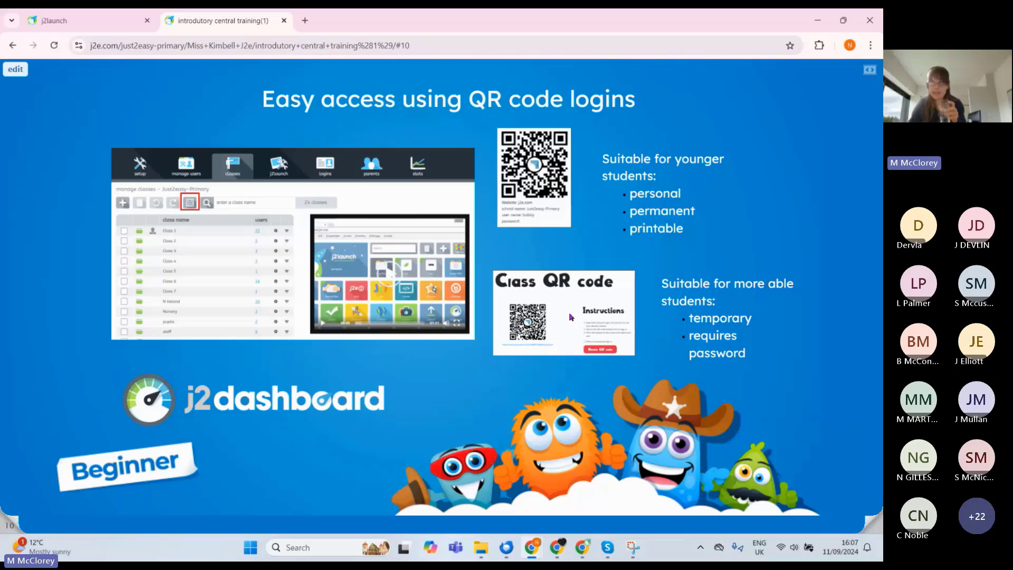
Step: Turn the training presentation to the j2create page and open a blank j2create document from j2launch
left_click(859, 525)
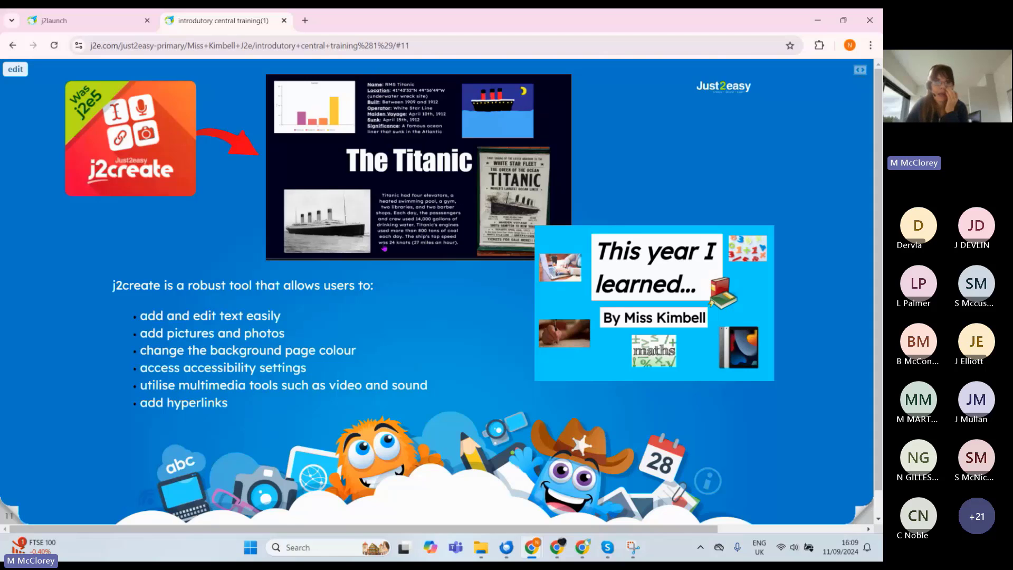
left_click(73, 21)
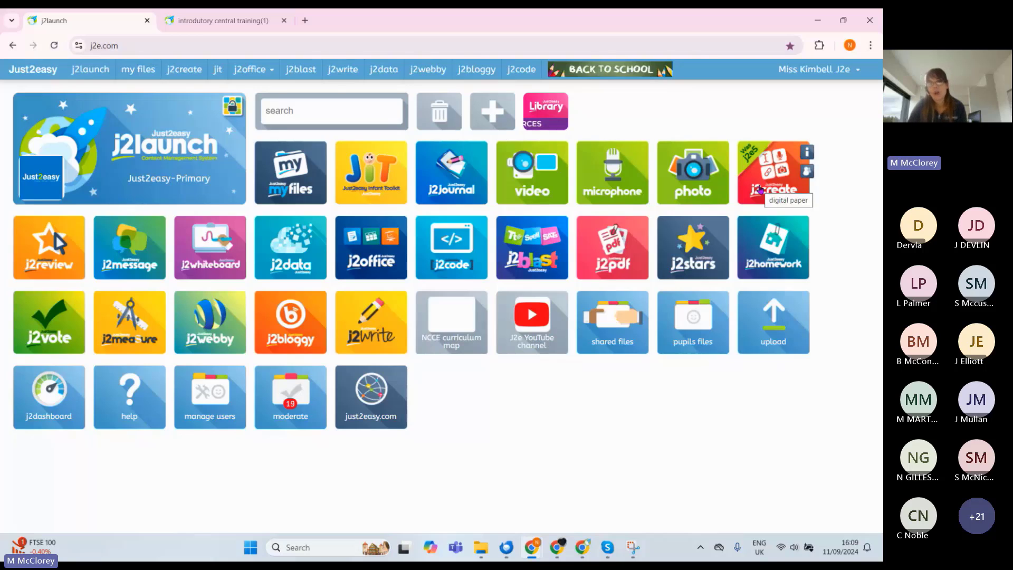
left_click(758, 180)
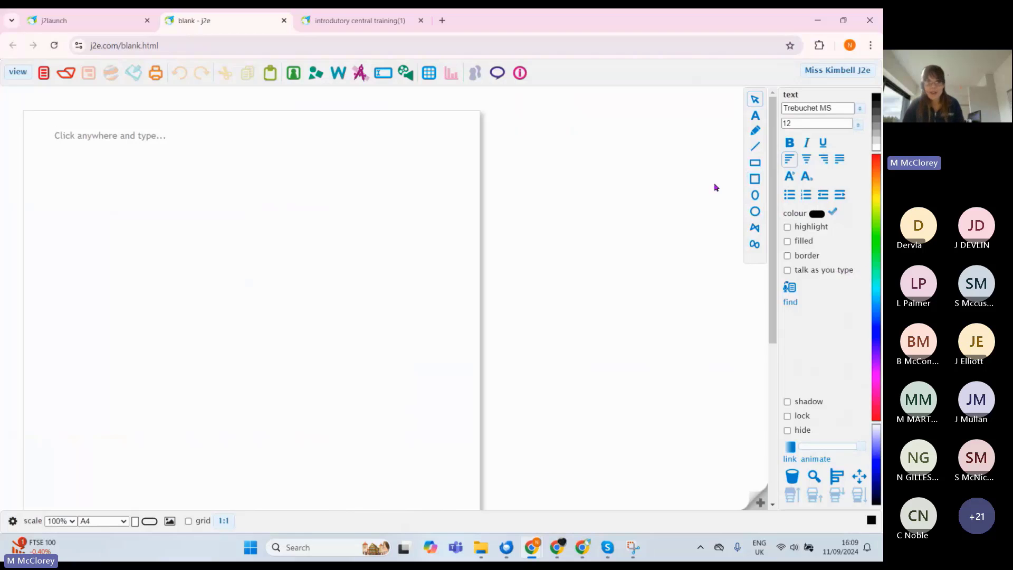
Step: Add the text "Titanic" near the middle of the blank page
left_click(169, 294)
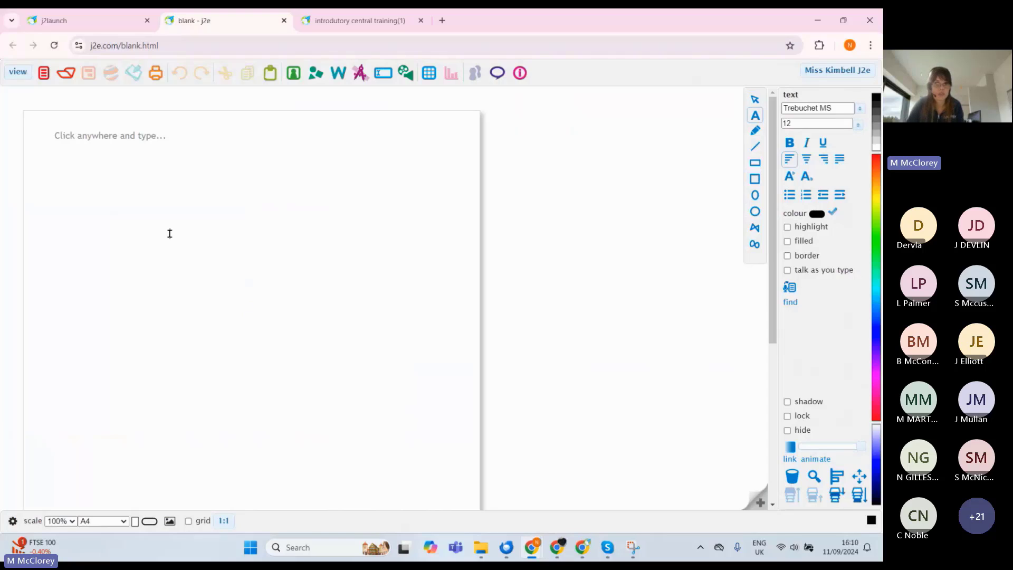
left_click(231, 309)
left_click(160, 300)
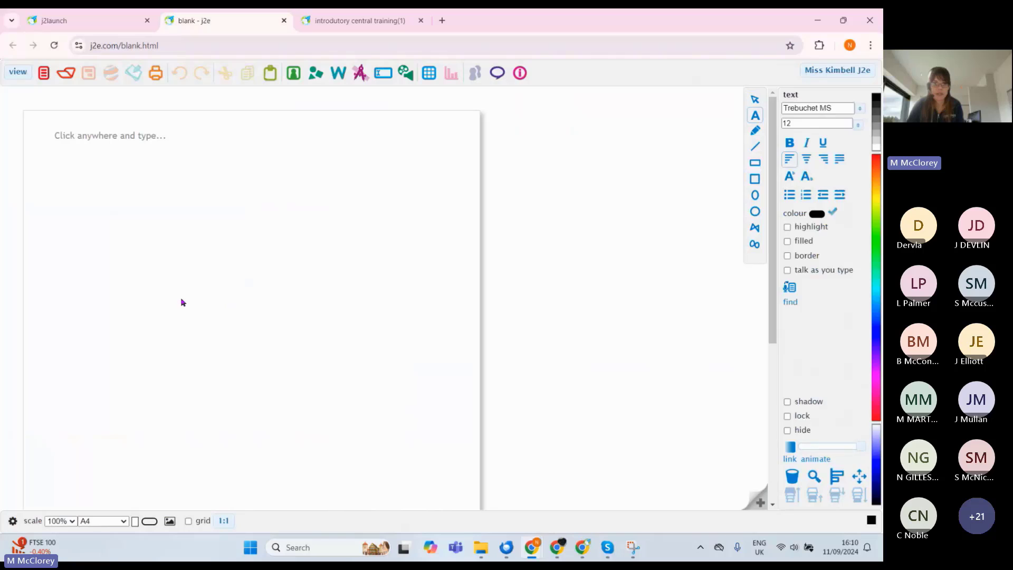
left_click(185, 303)
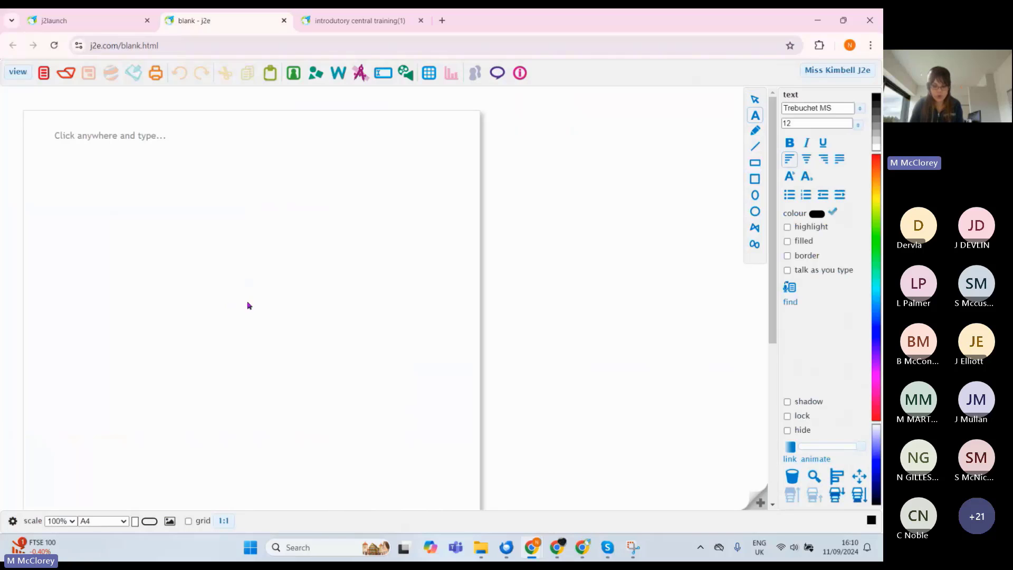
type("Tita")
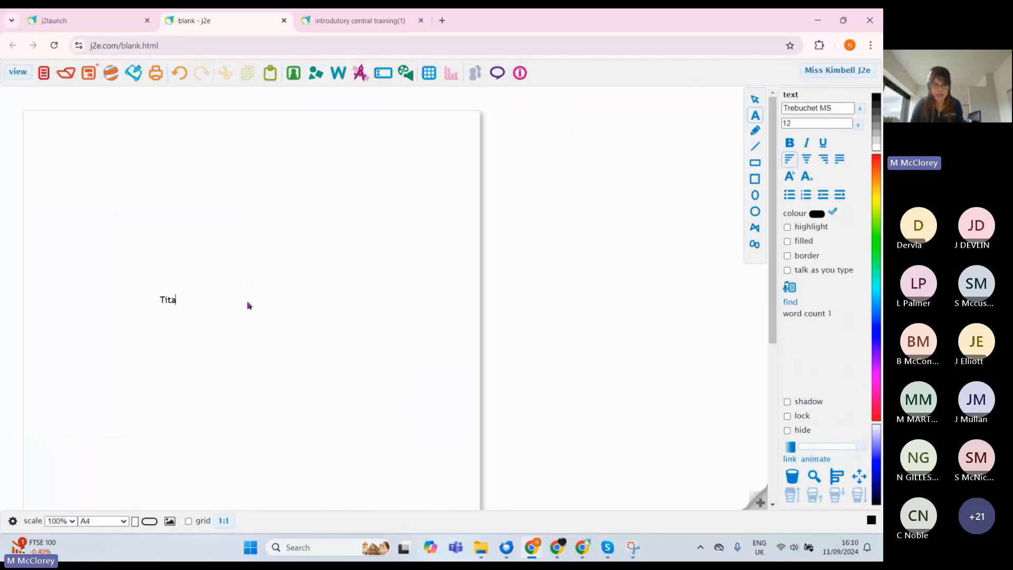
type("nic")
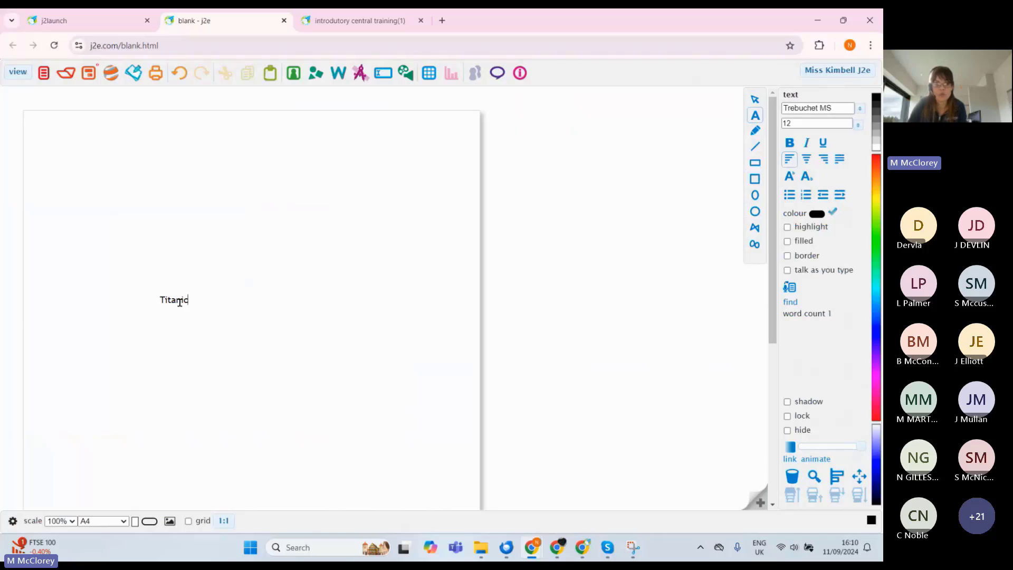
Step: Enlarge the Titanic text to size 75 by scaling its box and move it slightly up the page
key("Escape")
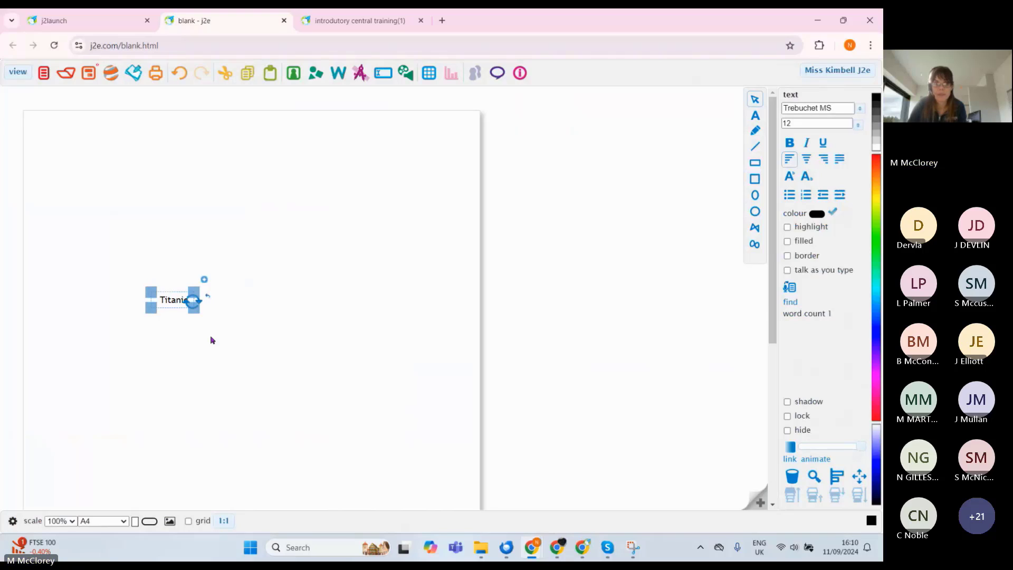
left_click_drag(199, 318, 423, 418)
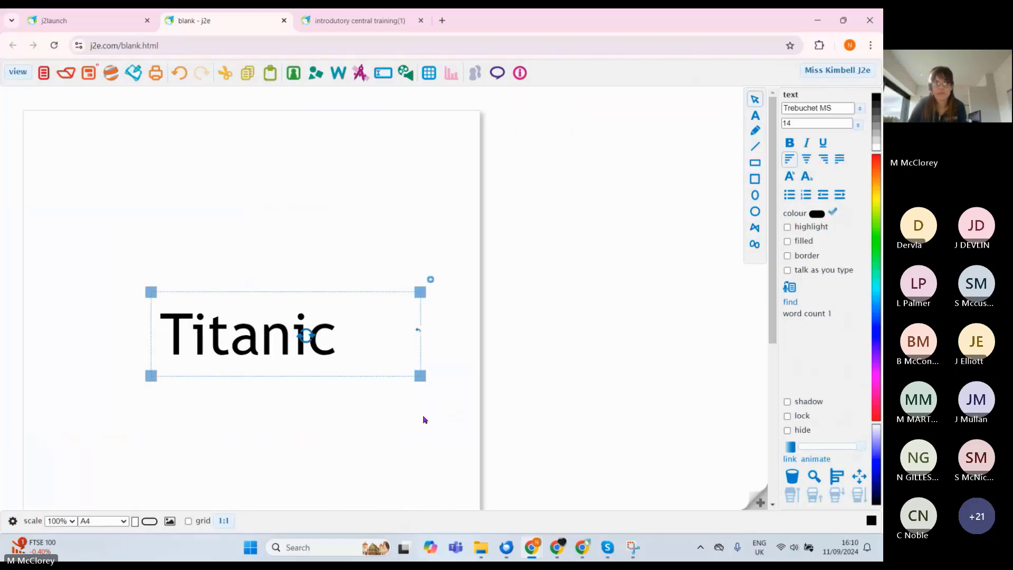
left_click_drag(263, 342, 255, 308)
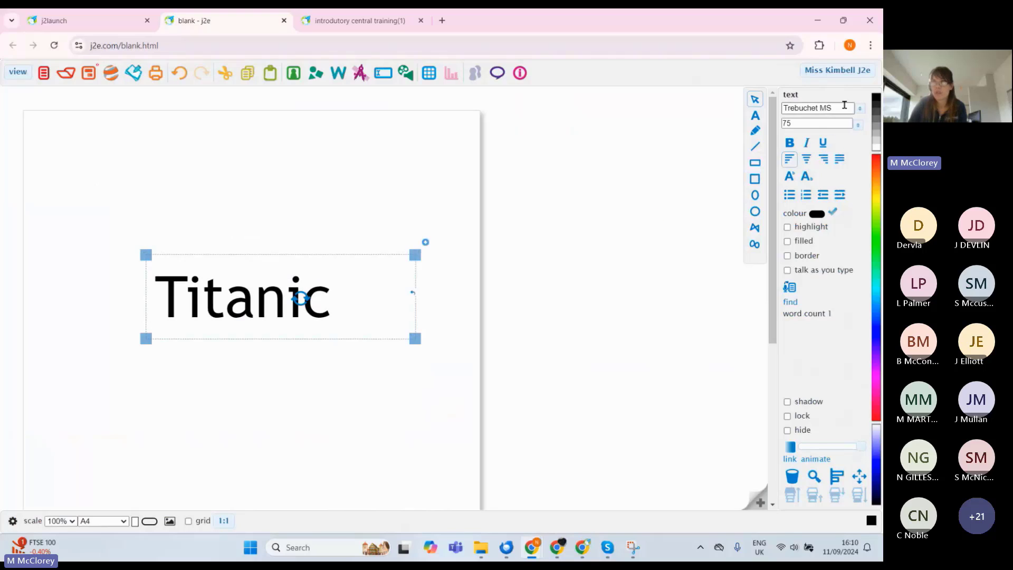
Step: Set the Titanic text's font to Impact and view the additional web fonts
left_click(860, 109)
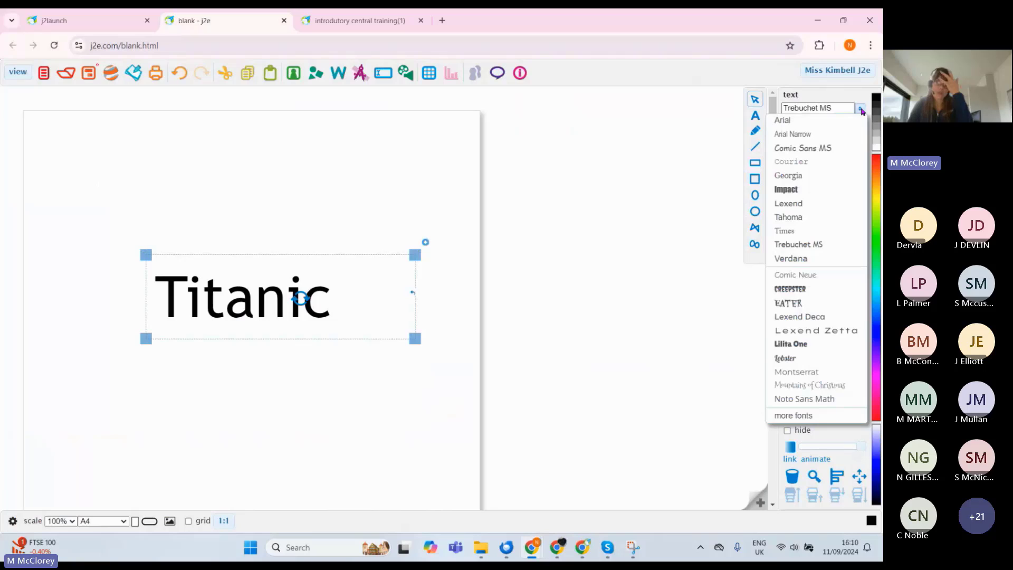
left_click(811, 189)
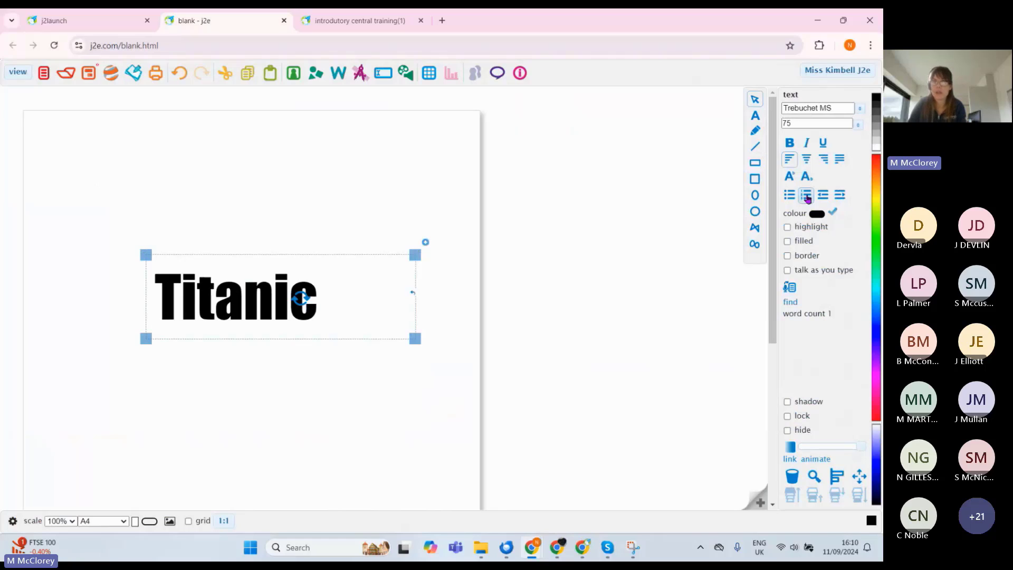
left_click(860, 109)
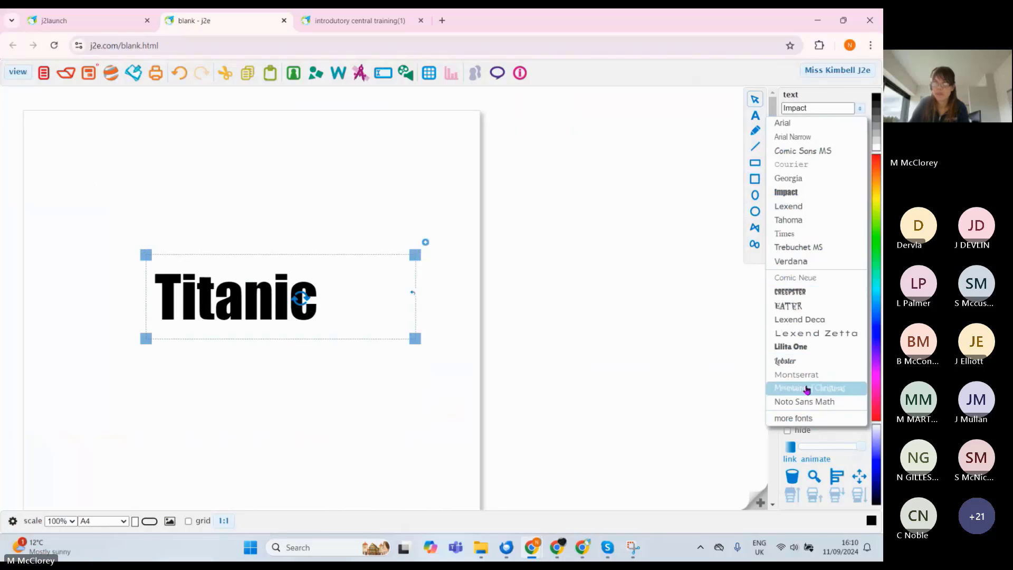
left_click(796, 419)
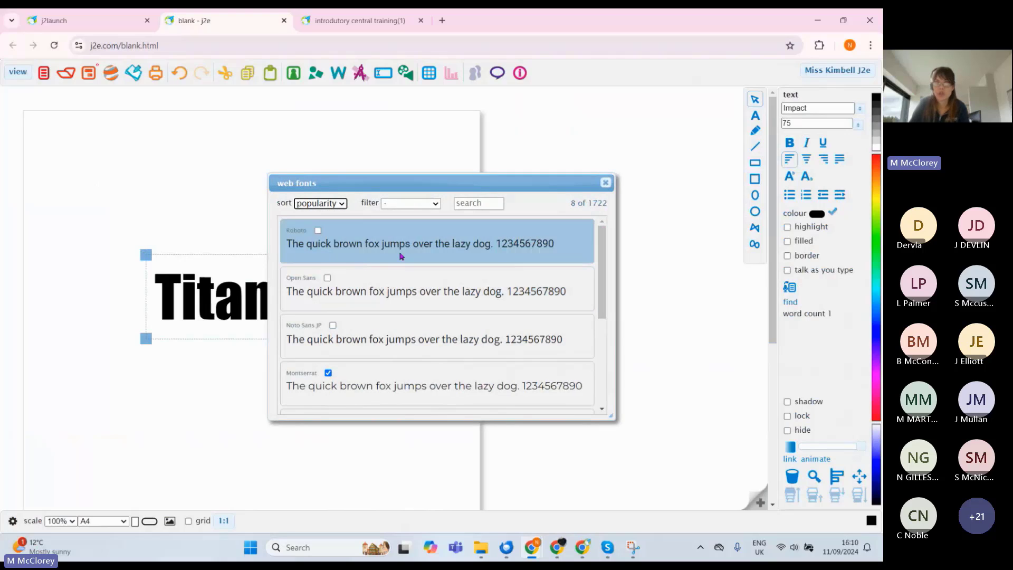
left_click(606, 183)
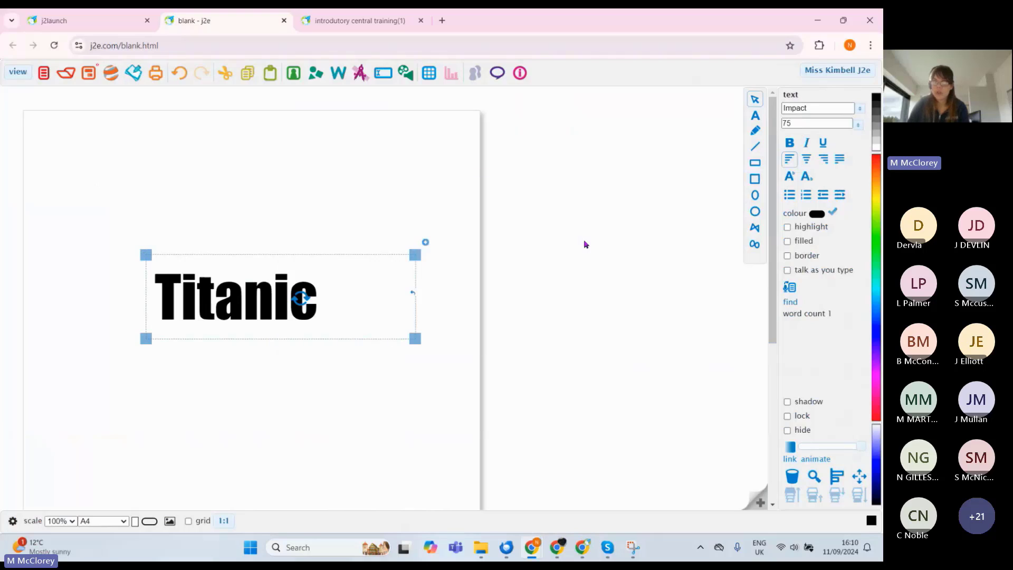
Step: Turn on the fill for the Titanic text box and colour it blue
left_click(787, 228)
left_click(787, 228)
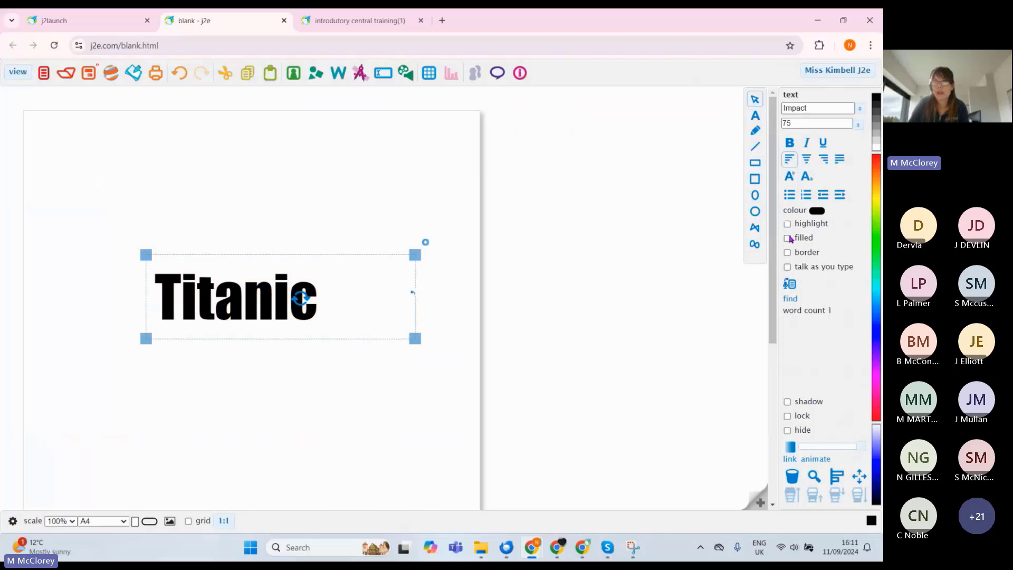
left_click(788, 238)
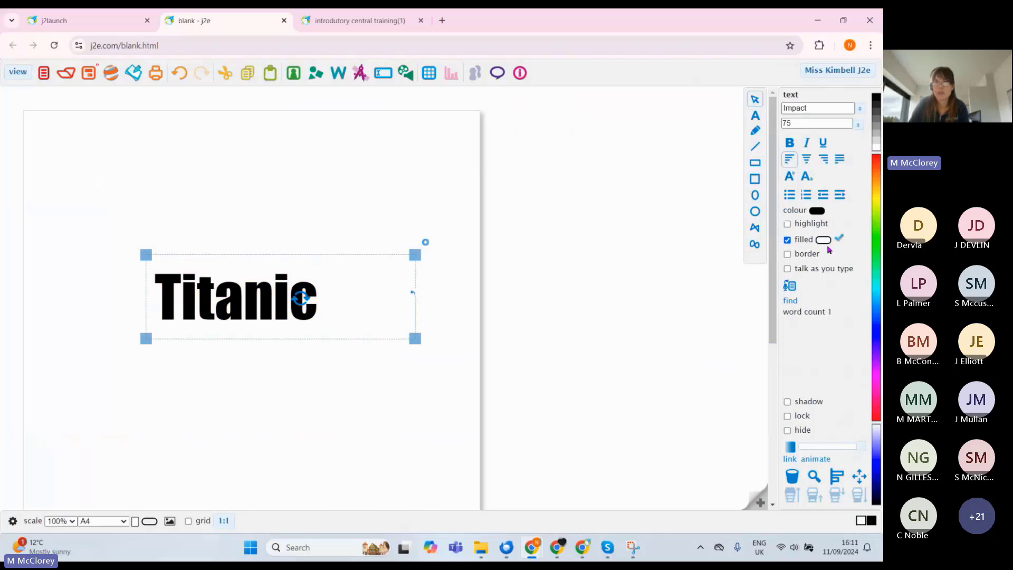
left_click(877, 238)
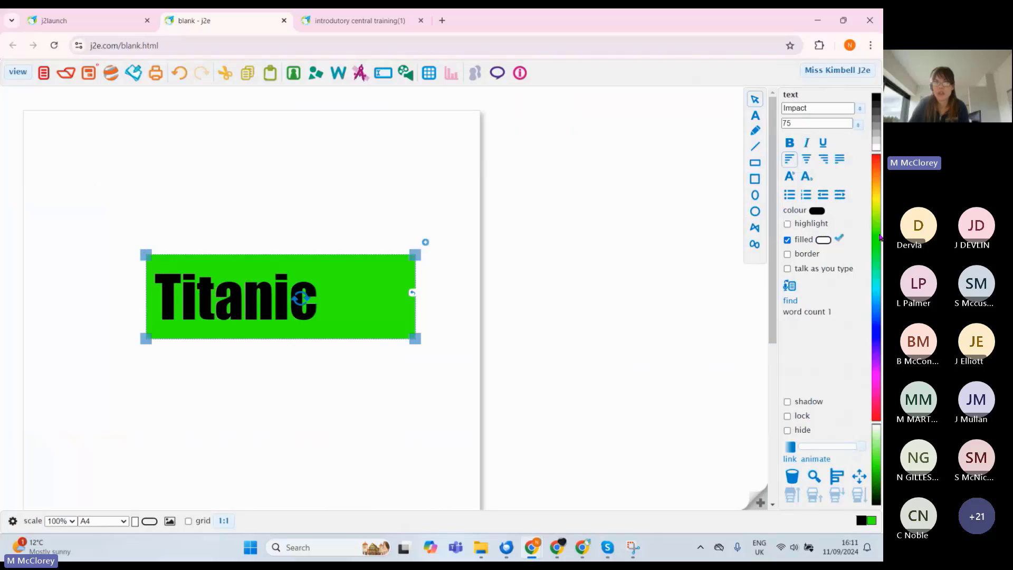
left_click(879, 326)
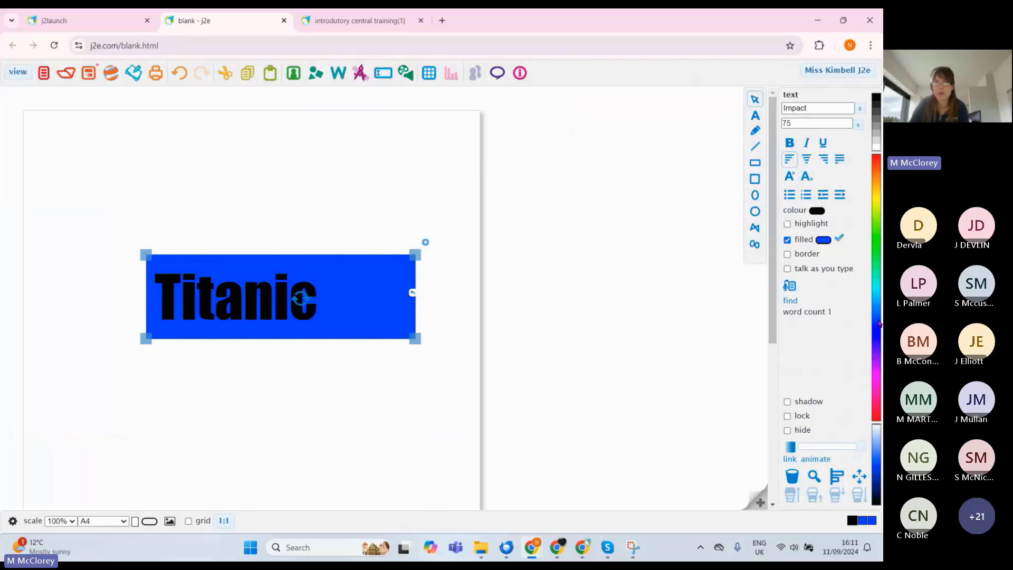
Step: Centre the Titanic text, add a border, and narrow and reposition the box with the word on one line
left_click(805, 160)
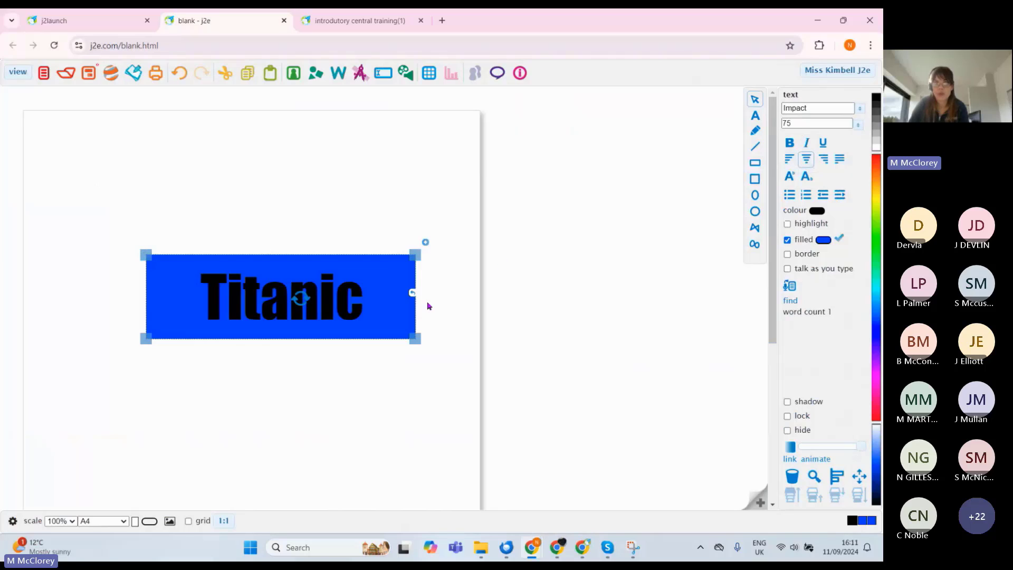
left_click_drag(415, 301, 337, 322)
left_click(788, 253)
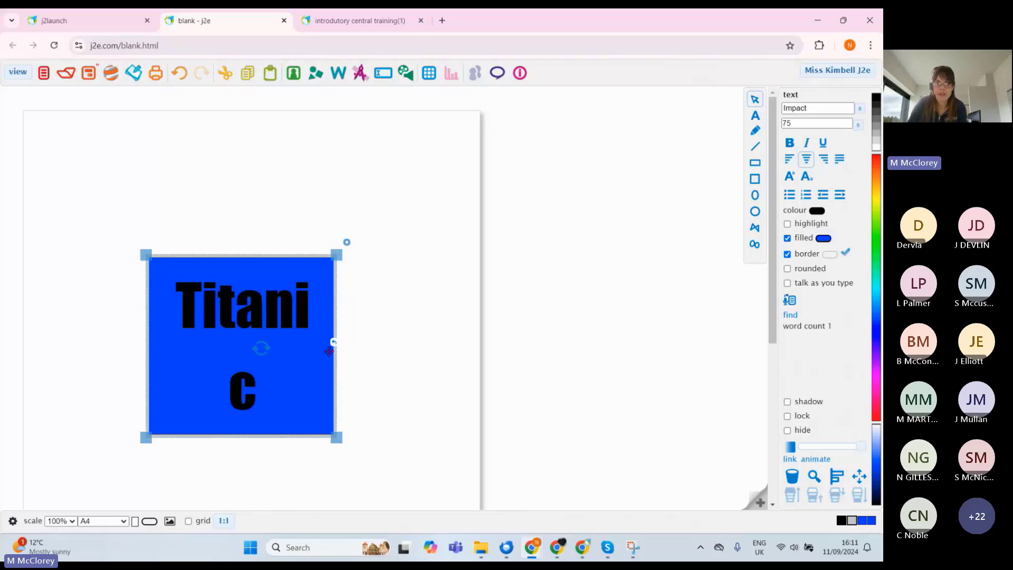
left_click_drag(336, 351, 362, 352)
left_click_drag(274, 306, 247, 274)
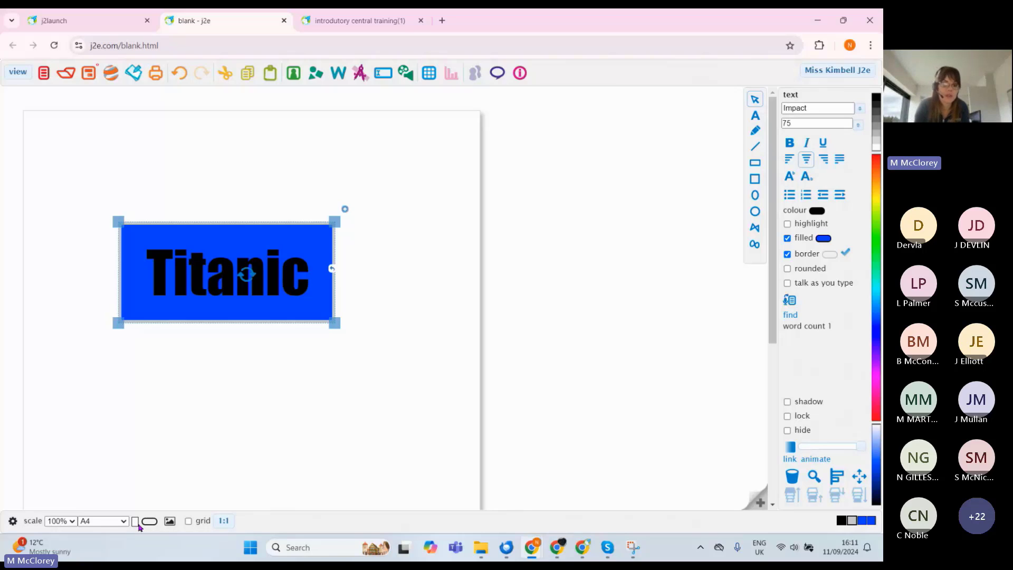
Step: Change the A4 page to landscape orientation and move the Titanic box towards the middle of the page
scroll(139, 528, "up", 5)
scroll(139, 528, "up", 1)
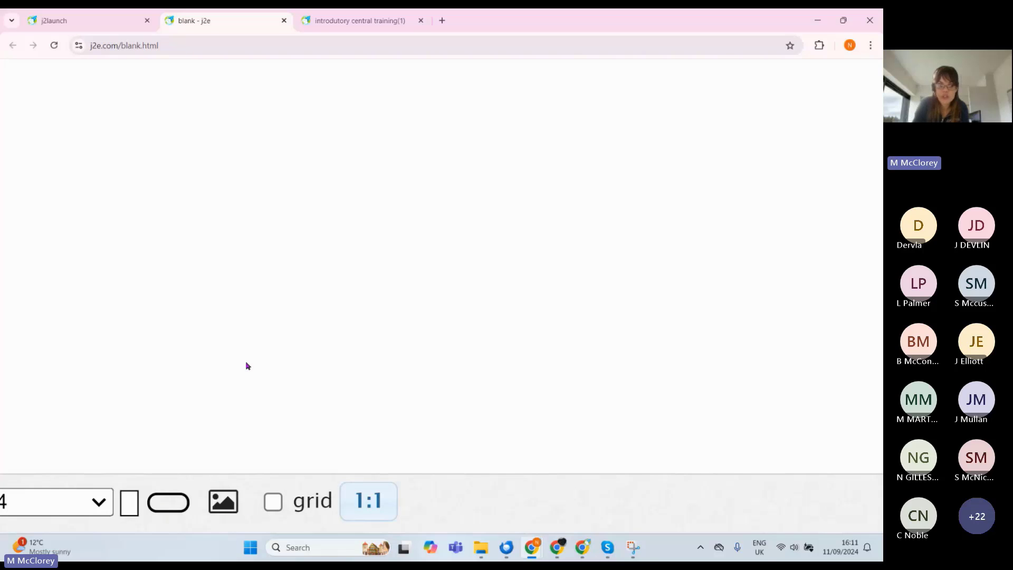
scroll(247, 365, "down", 5)
scroll(246, 363, "down", 3)
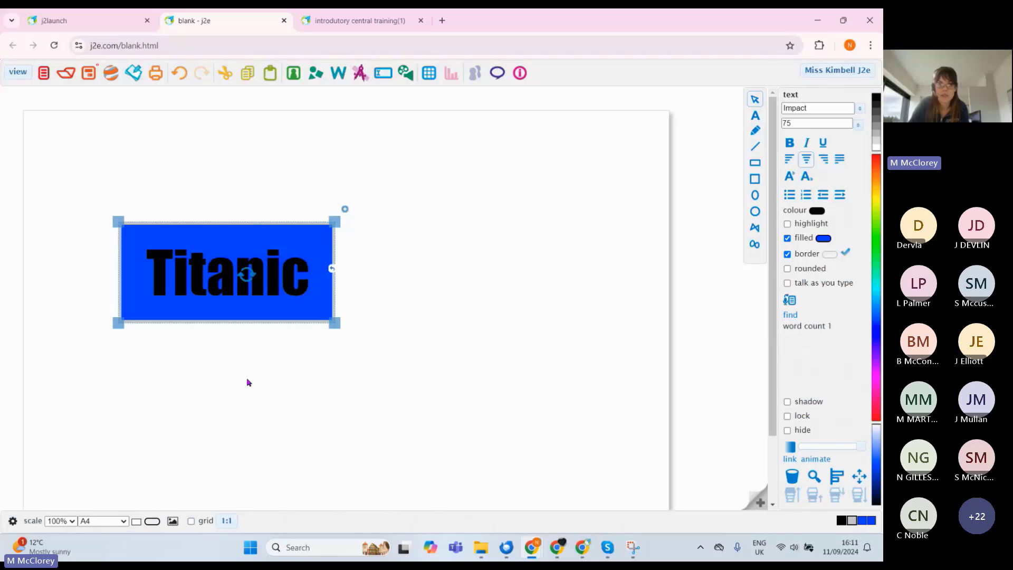
left_click_drag(241, 307, 329, 376)
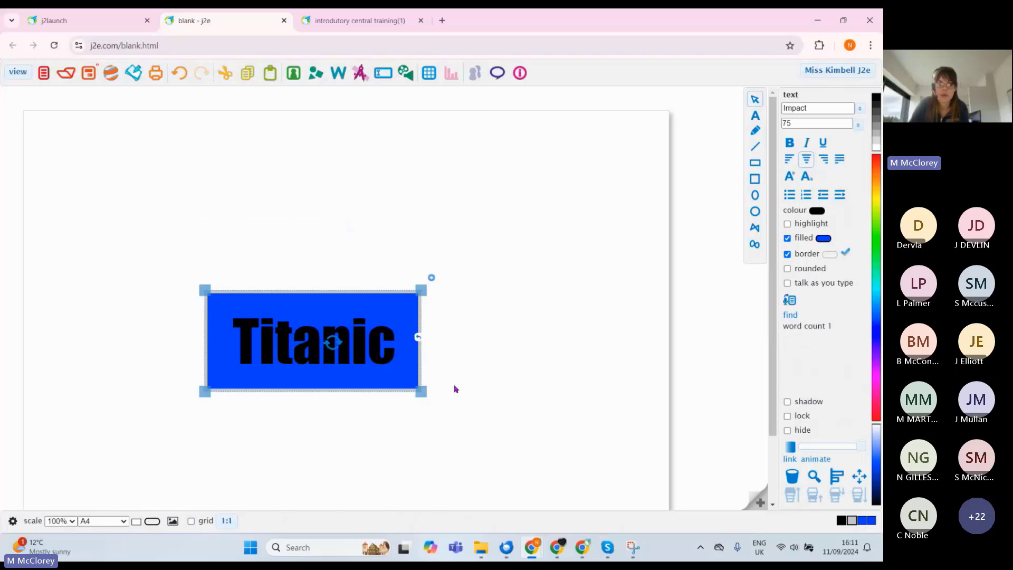
Step: Try the planets, grey wood and clouds paper backgrounds and return the page to the plain white background
left_click(171, 527)
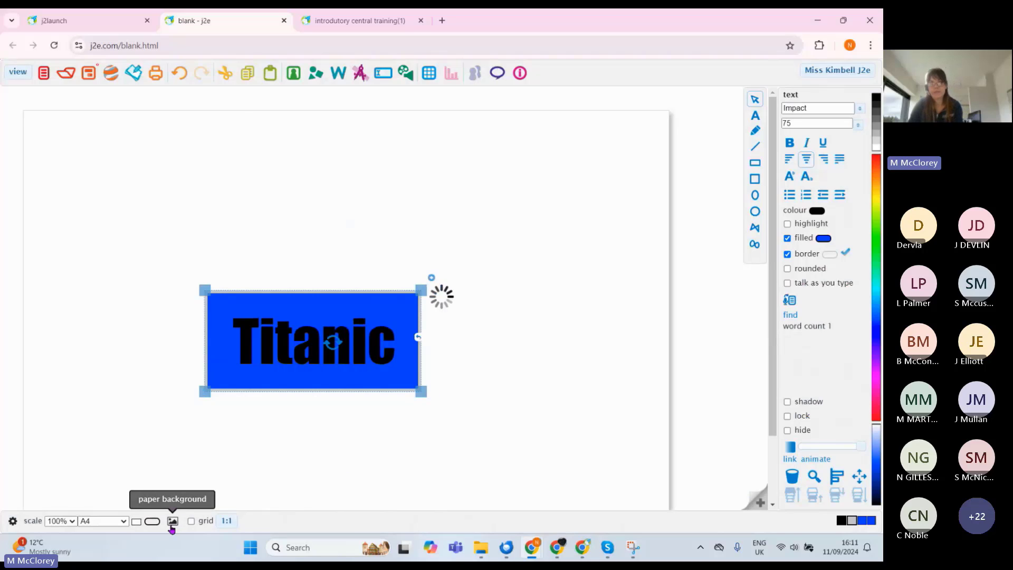
left_click(207, 271)
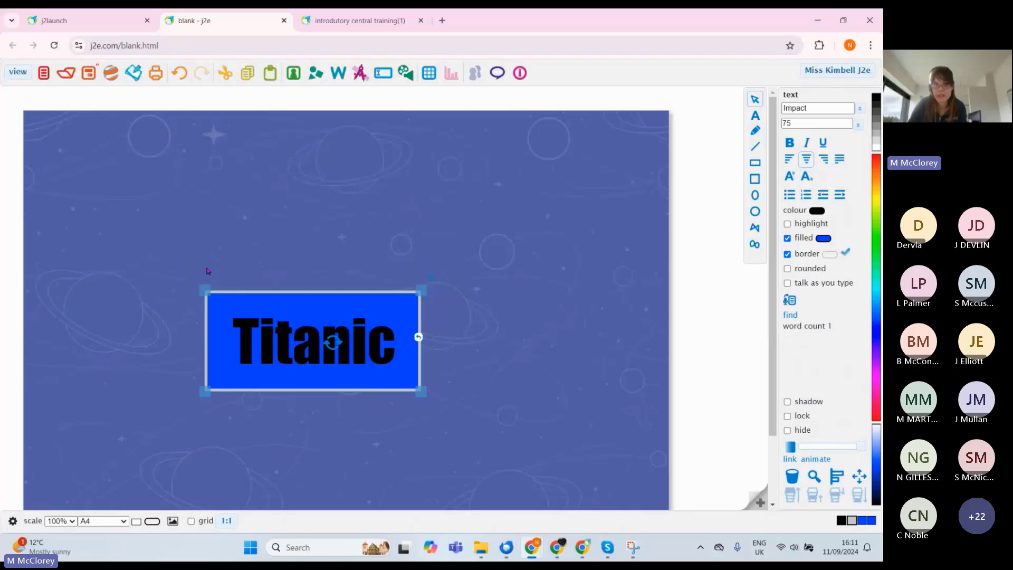
left_click(172, 521)
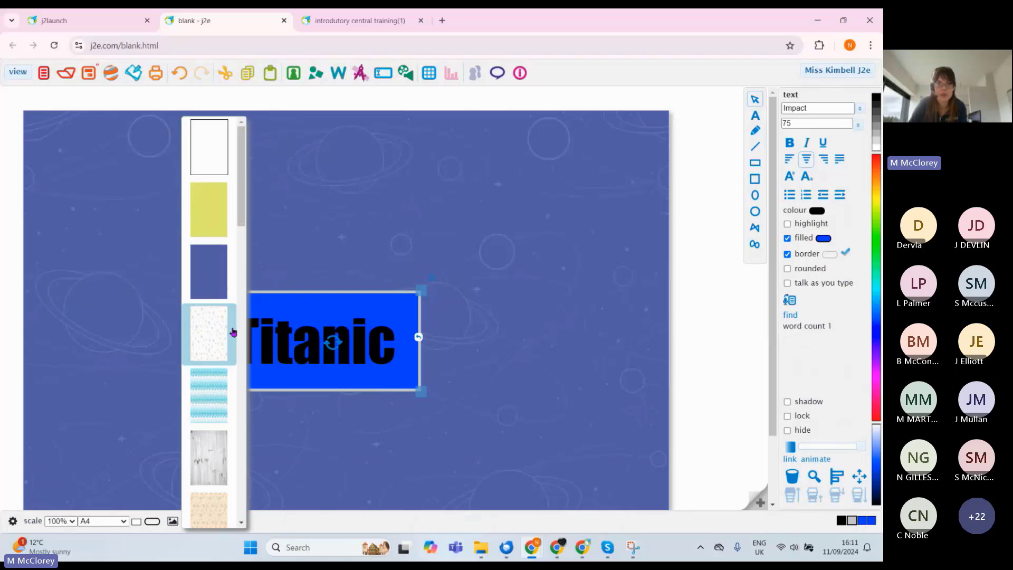
scroll(227, 316, "down", 3)
left_click(214, 248)
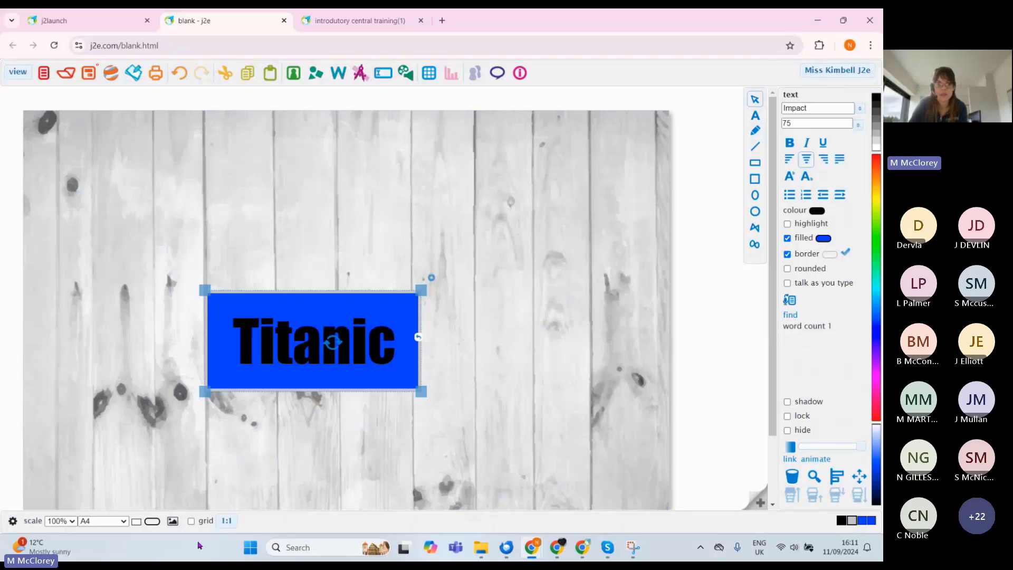
left_click(172, 521)
scroll(214, 362, "down", 3)
scroll(213, 361, "down", 3)
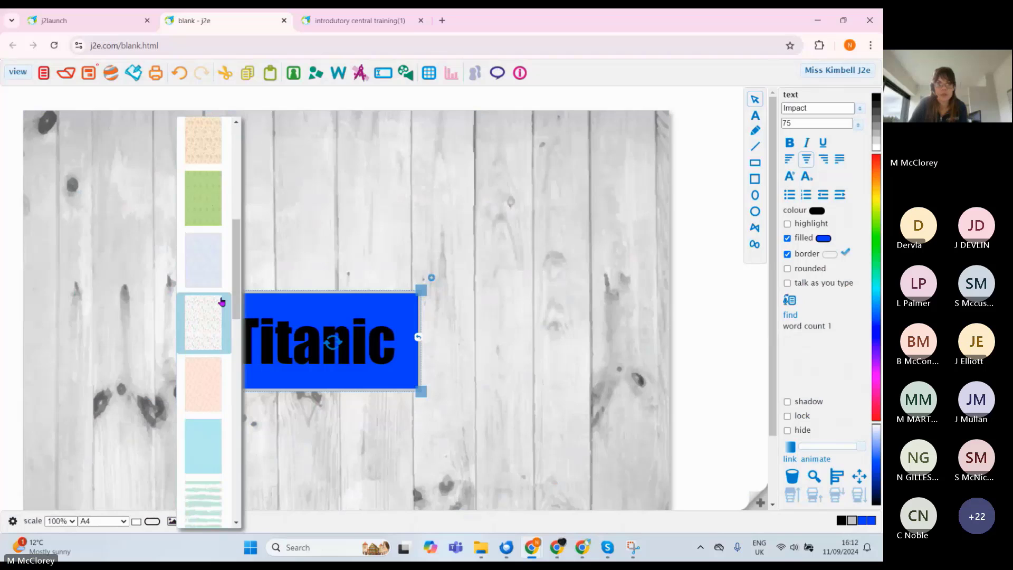
left_click(221, 301)
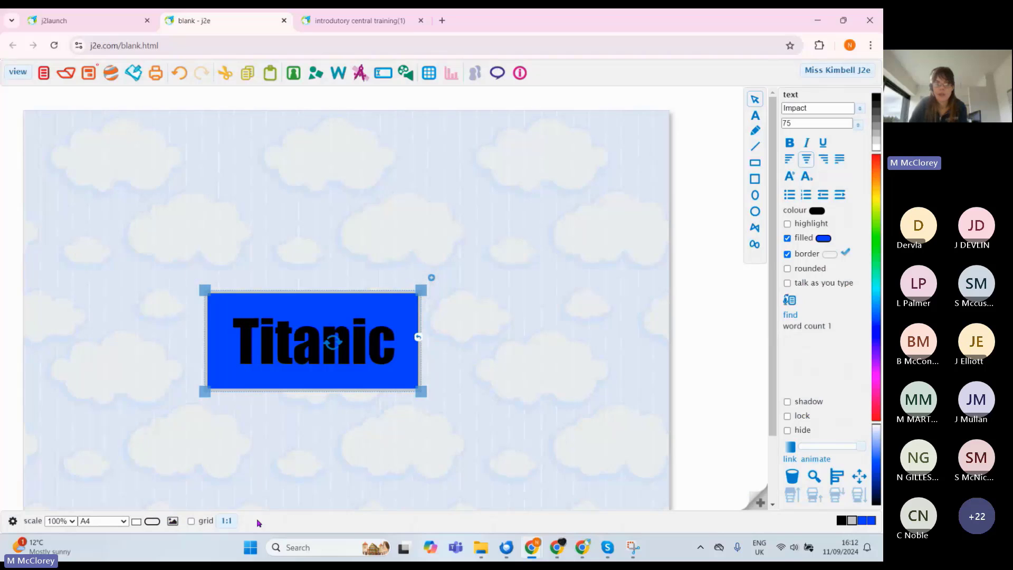
left_click(172, 521)
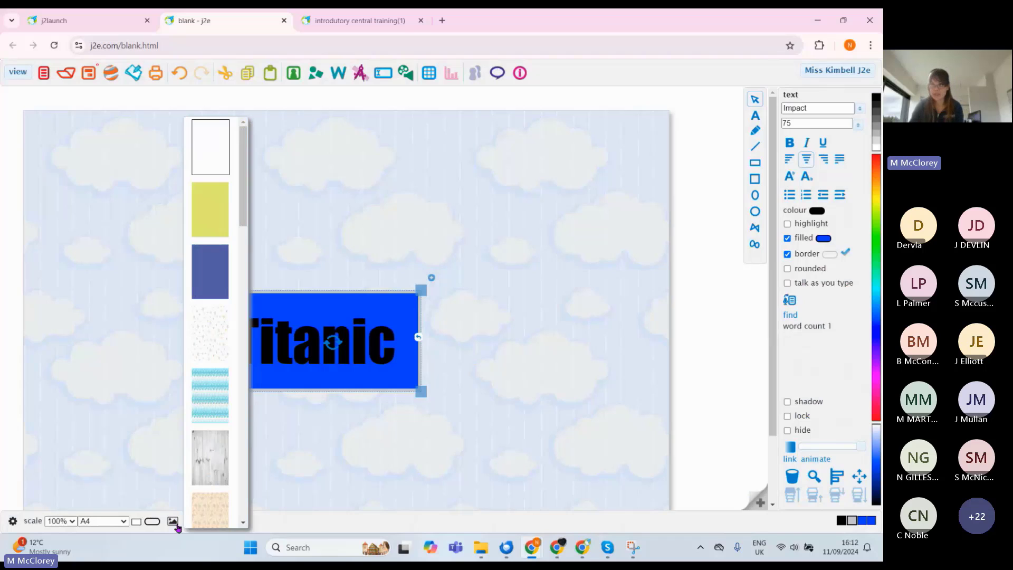
left_click(220, 150)
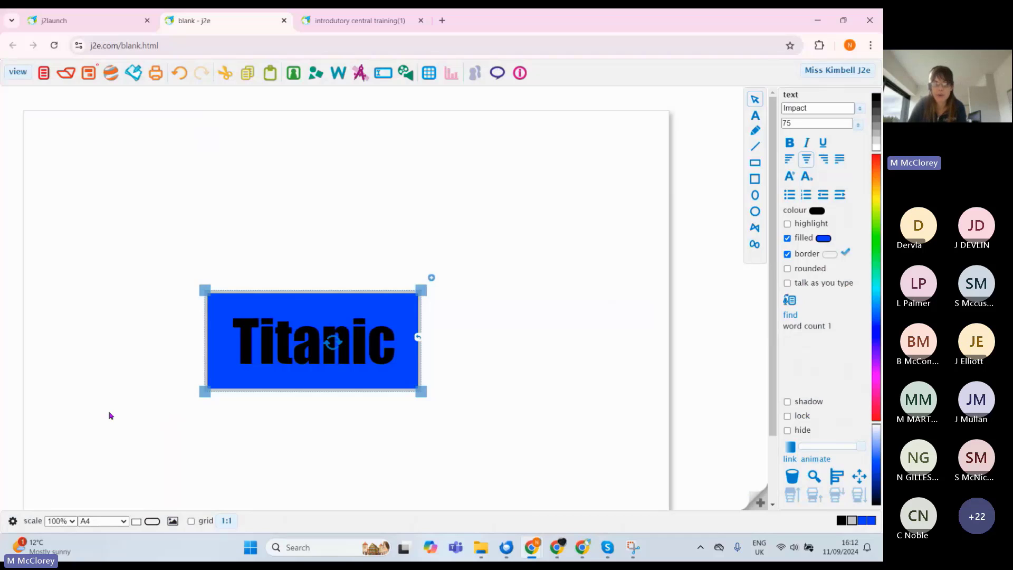
Step: Try to change the page's background colour to black
left_click(154, 526)
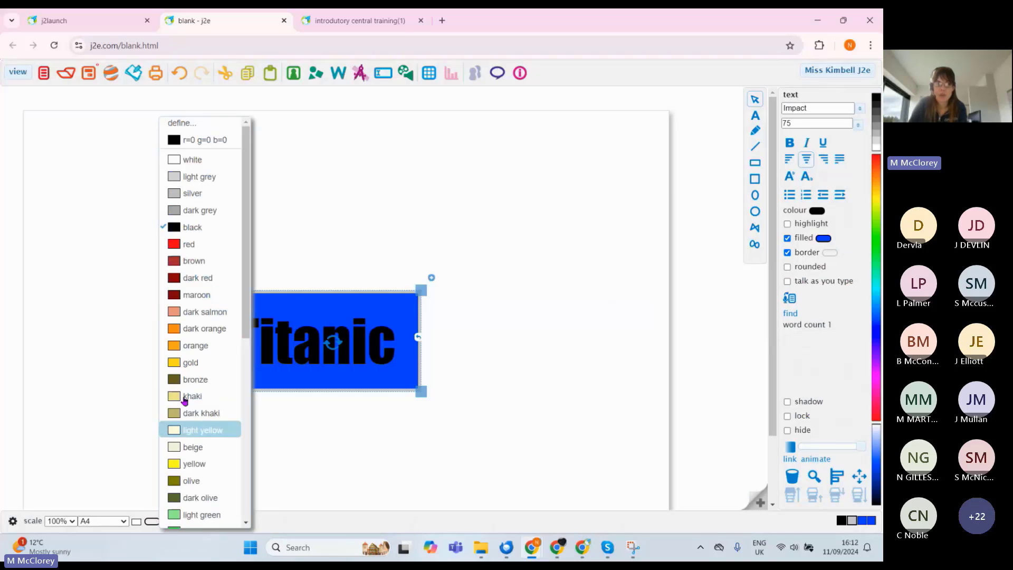
left_click(203, 229)
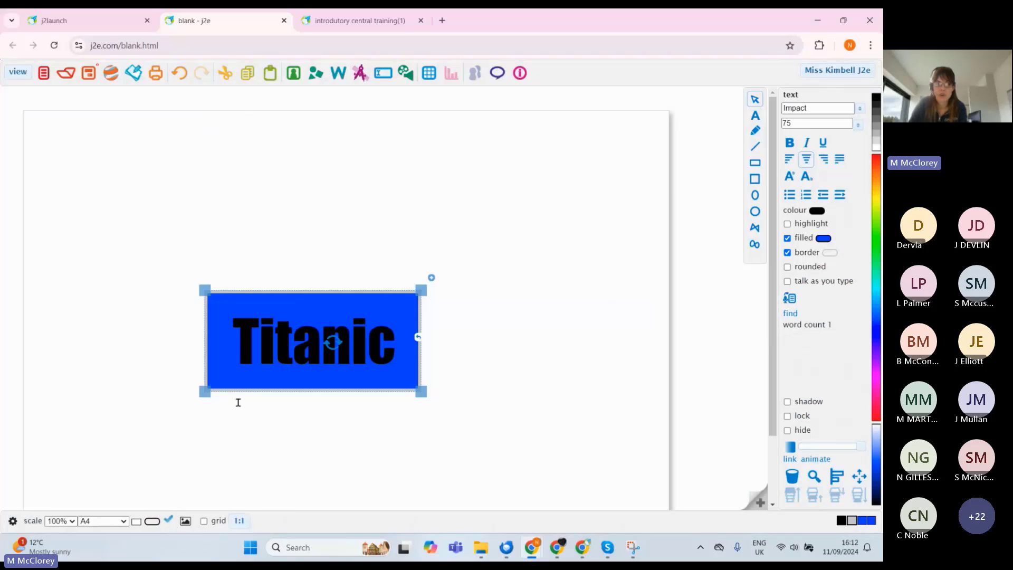
left_click(152, 521)
left_click(197, 234)
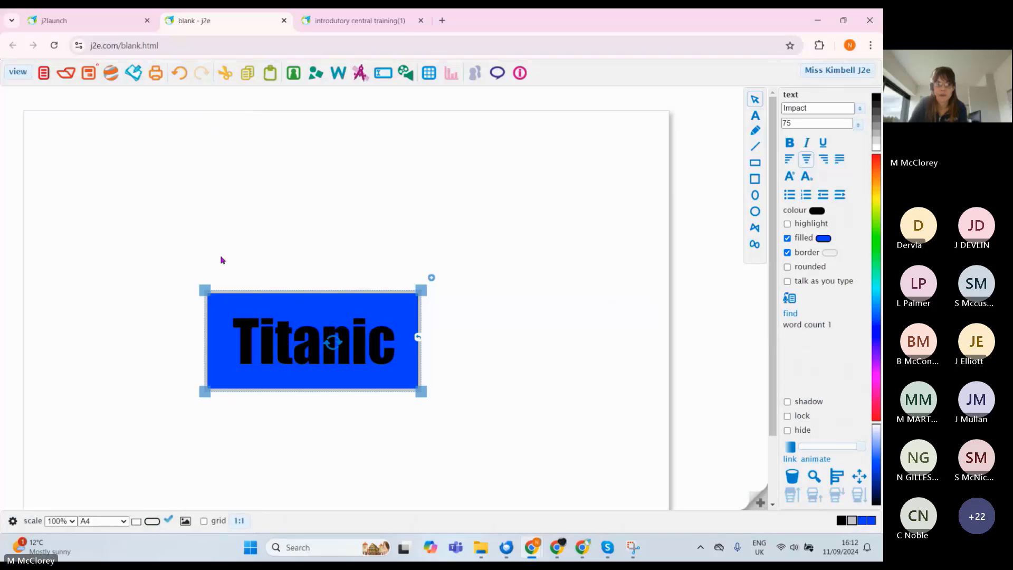
left_click(515, 402)
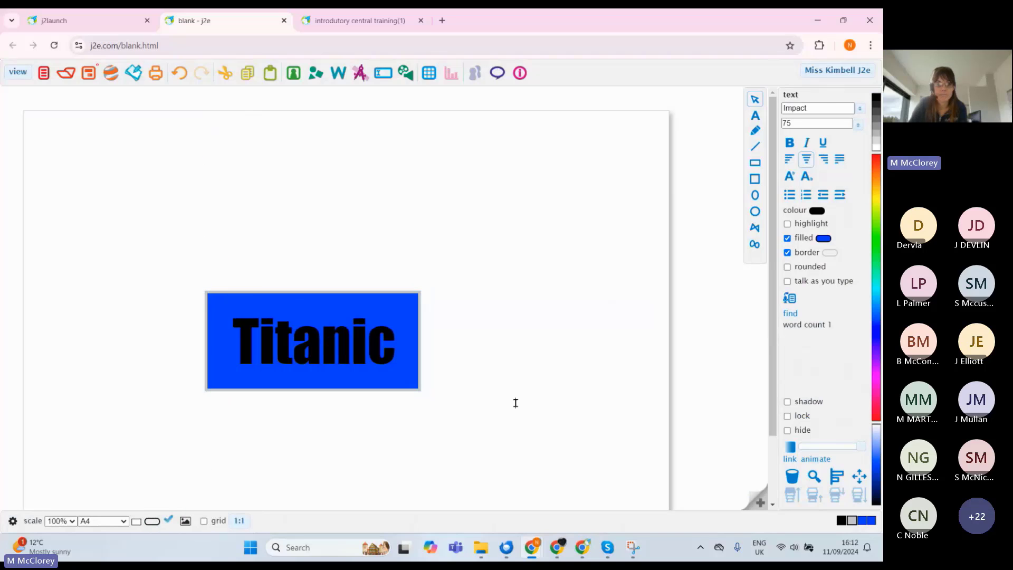
left_click(153, 522)
left_click(206, 230)
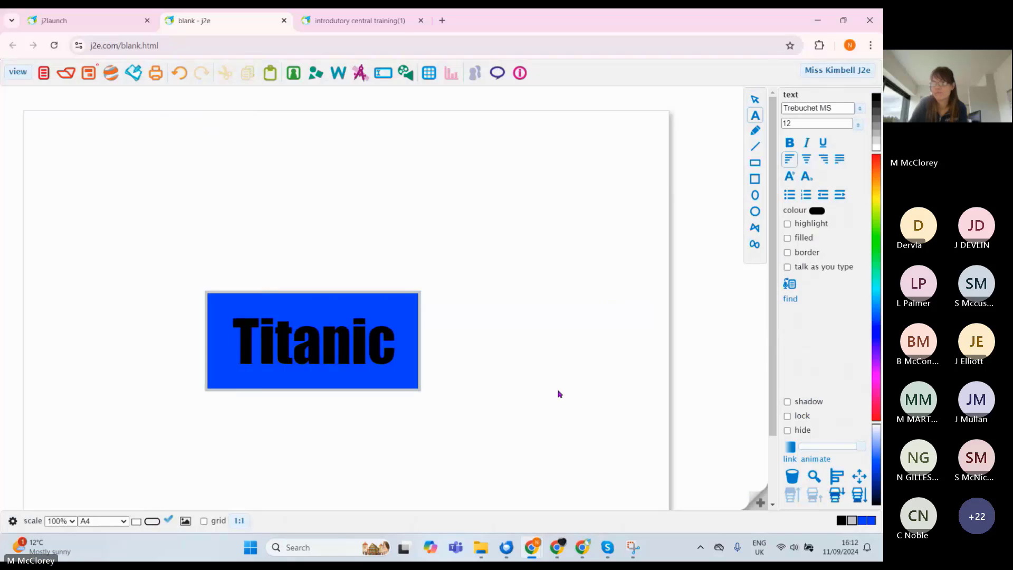
left_click(591, 386)
left_click(531, 234)
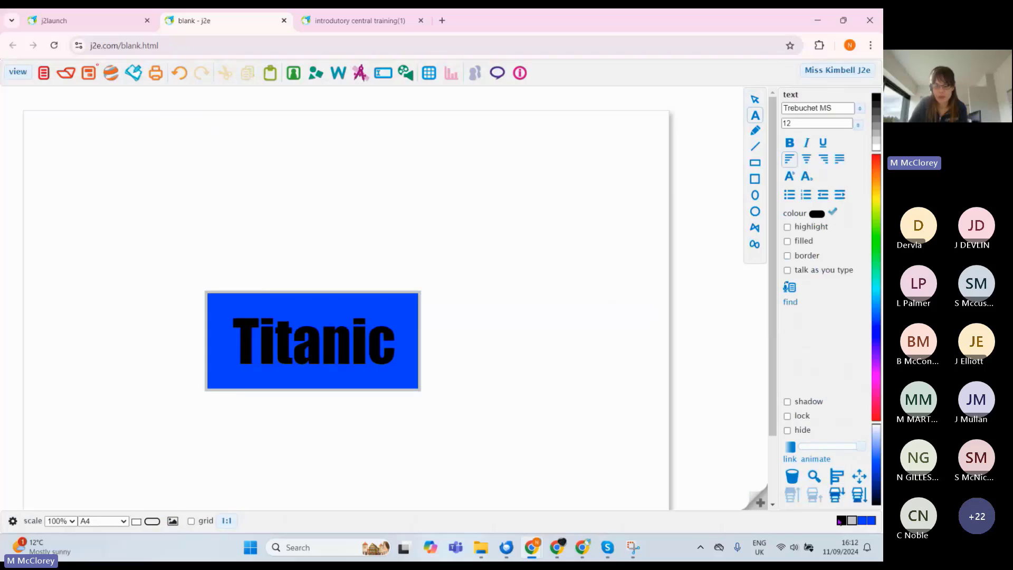
Step: Add a second page with a khaki background and return to the Titanic page
left_click(754, 496)
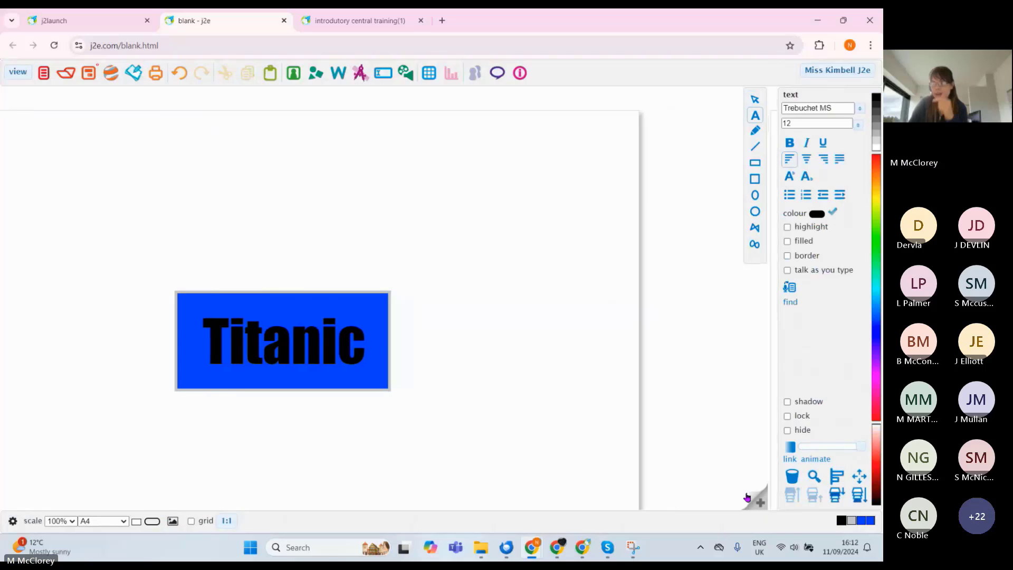
right_click(157, 526)
left_click(156, 527)
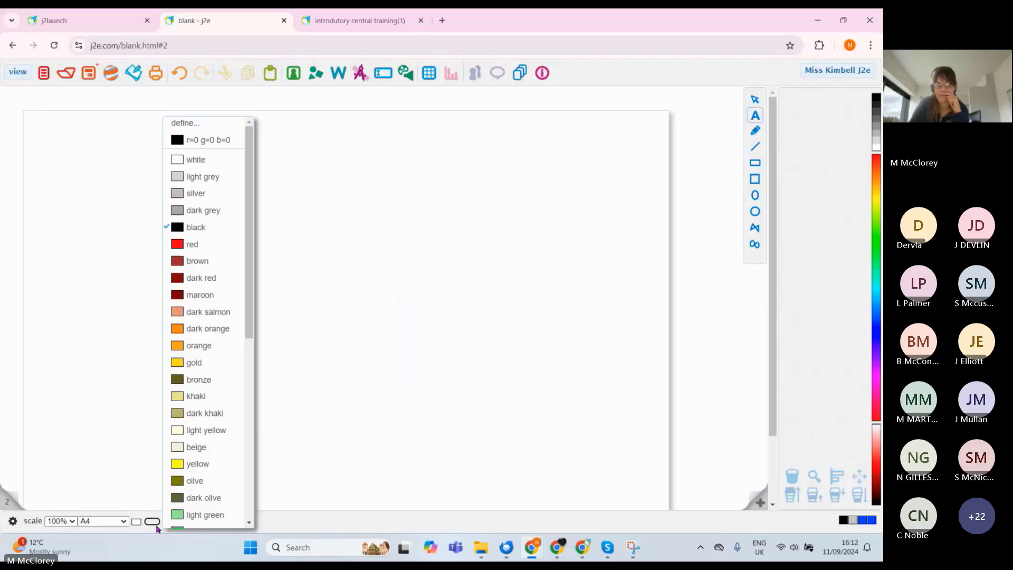
left_click(203, 397)
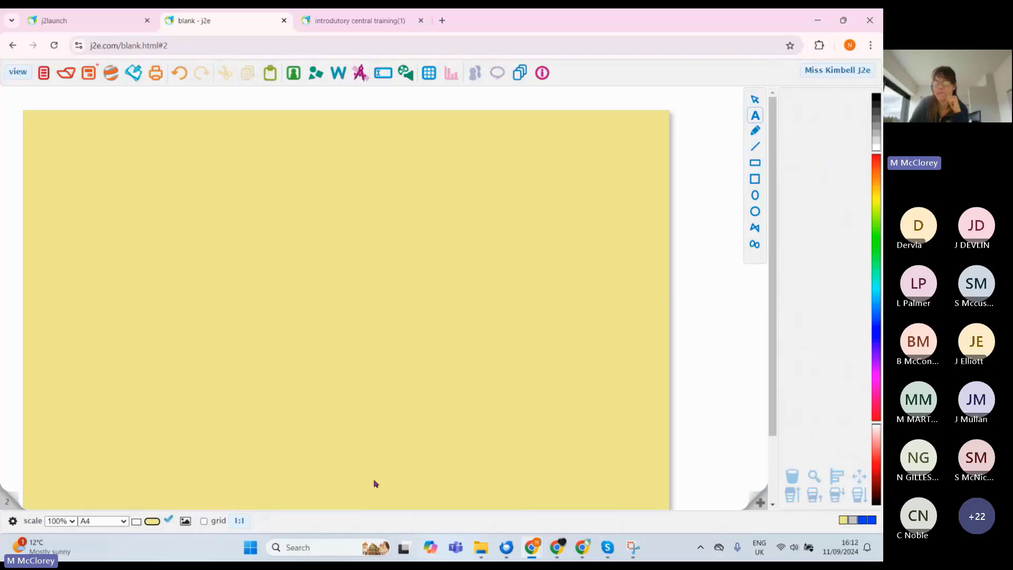
left_click(9, 496)
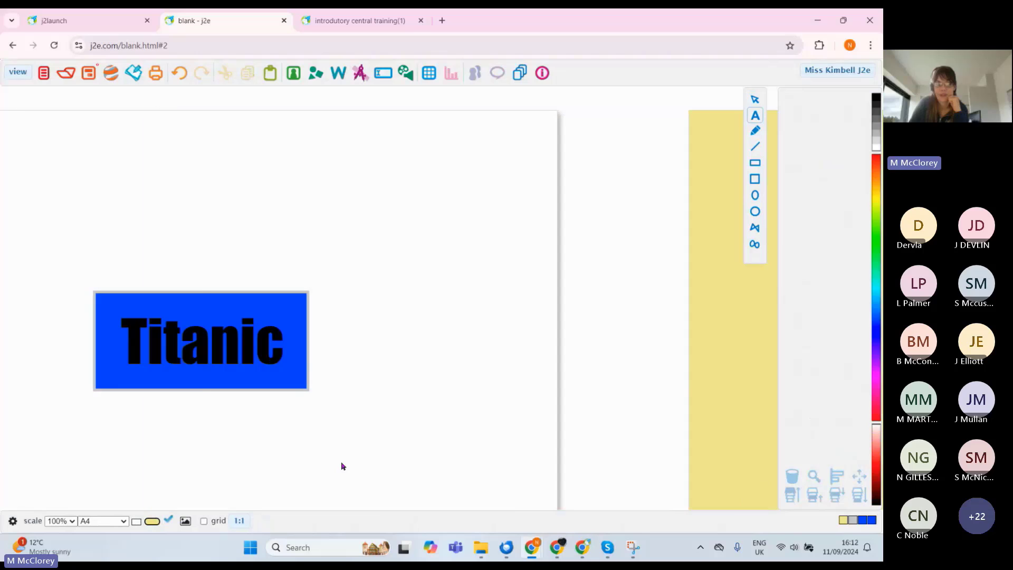
Step: Try black, light yellow and dark grey shades as the Titanic page's background colour
left_click(155, 526)
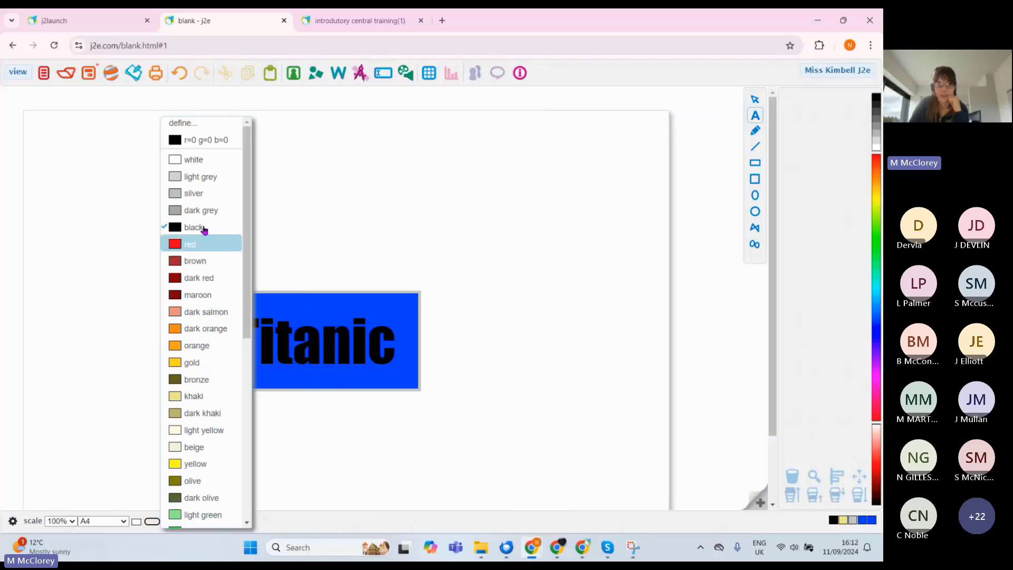
left_click(213, 228)
left_click(152, 521)
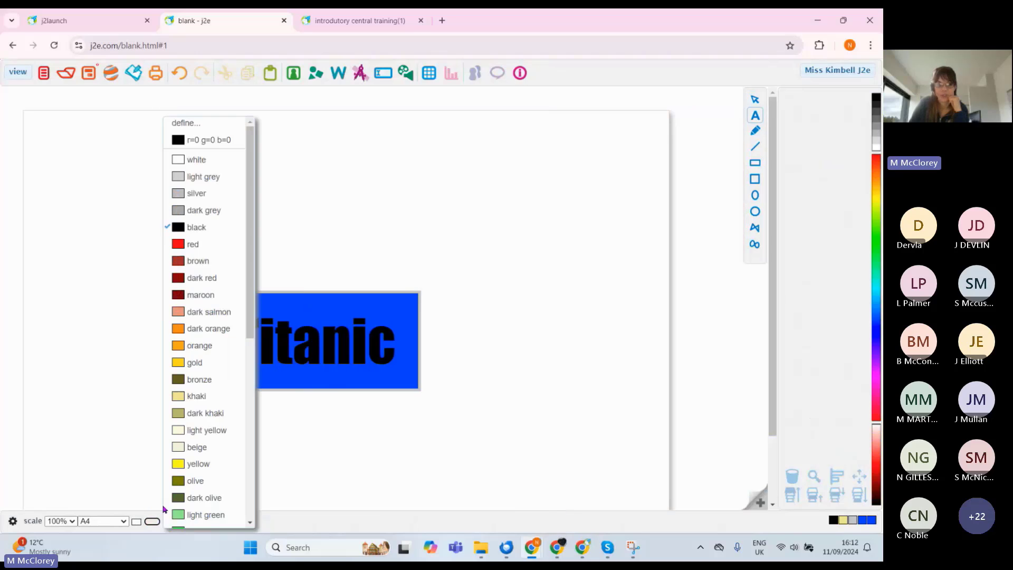
left_click(201, 435)
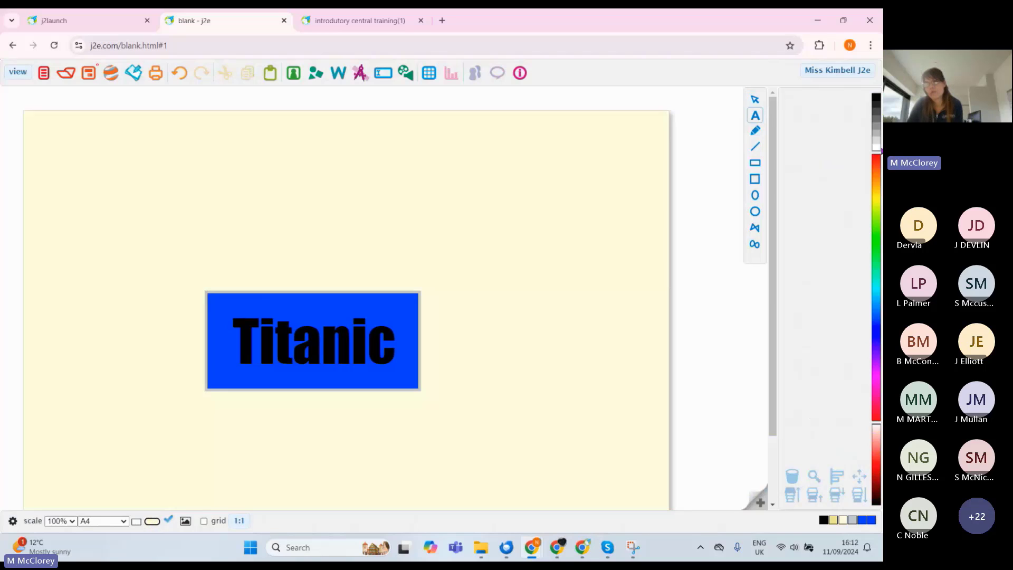
left_click(878, 102)
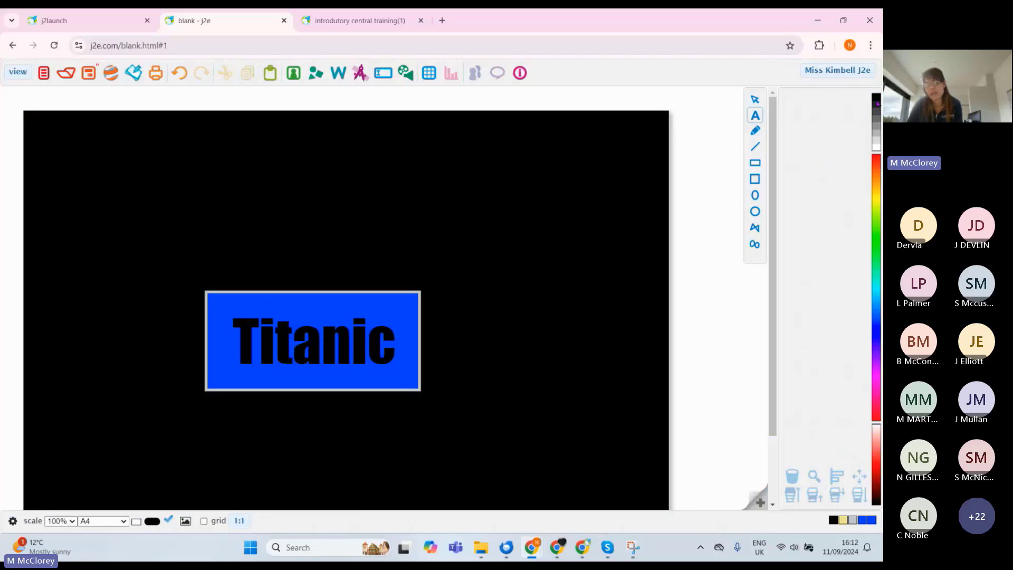
left_click(876, 117)
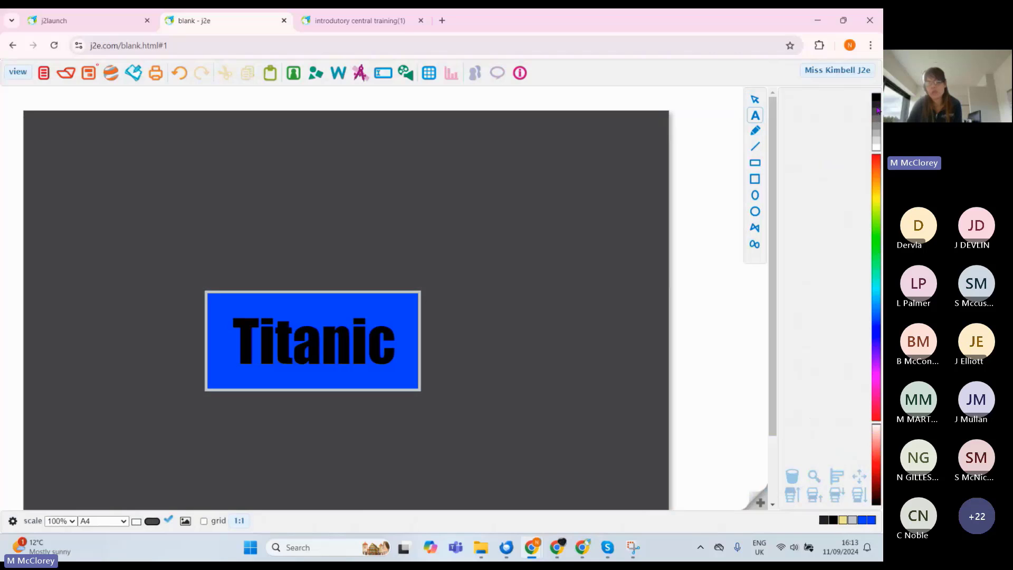
left_click(876, 102)
Step: Shift the Titanic text box slightly to the right on the page and deselect it
left_click(420, 290)
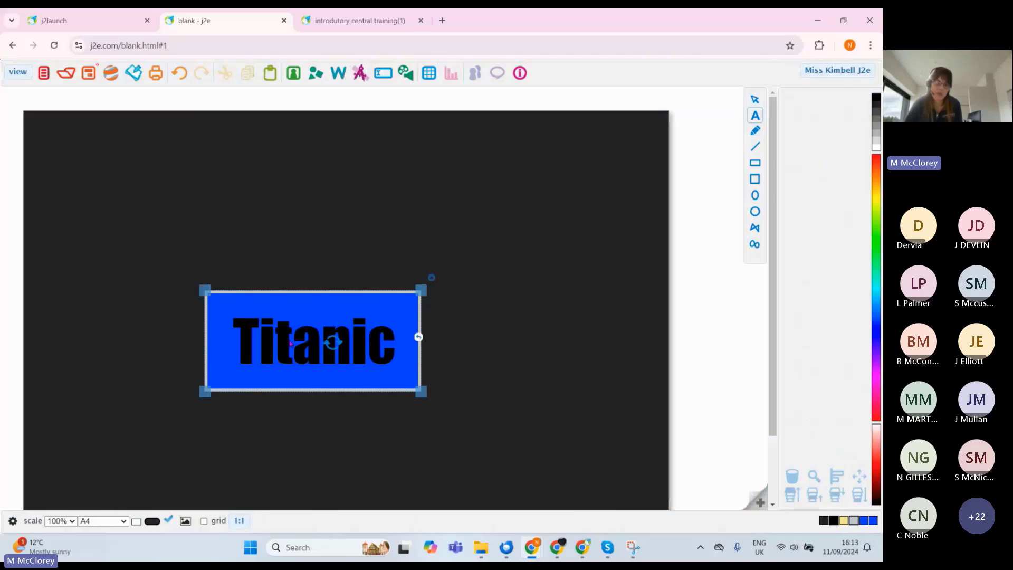
left_click_drag(421, 290, 437, 289)
left_click(684, 374)
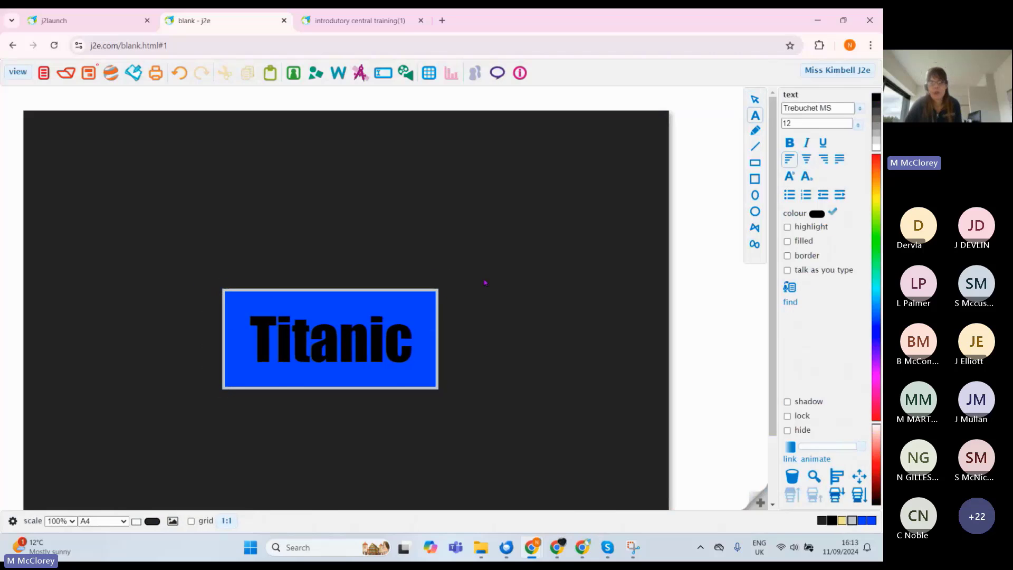
Step: Set the Titanic page's background to light blue, and switch the grid on and off again
left_click(152, 521)
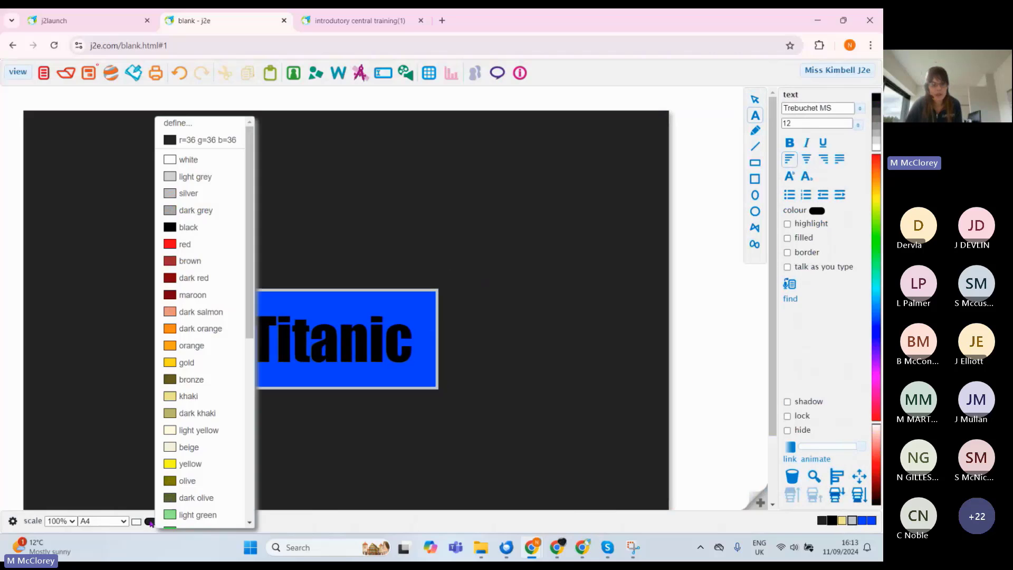
scroll(198, 465, "down", 3)
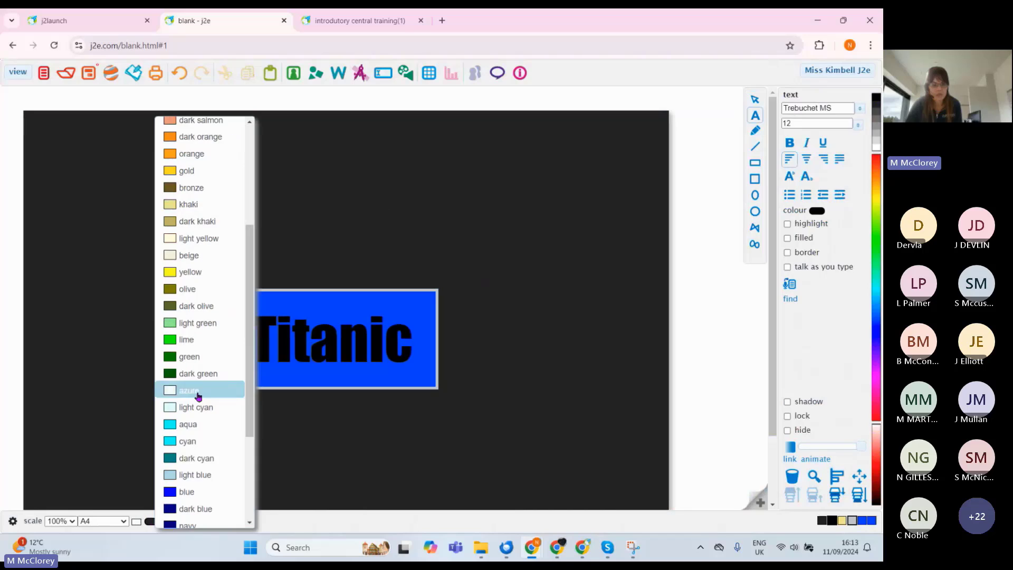
left_click(204, 475)
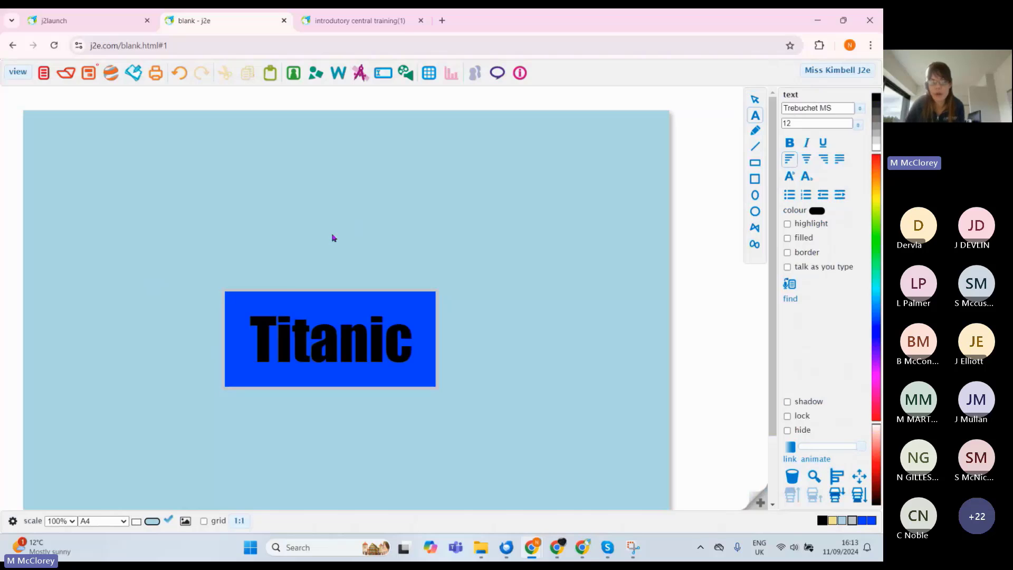
left_click(204, 521)
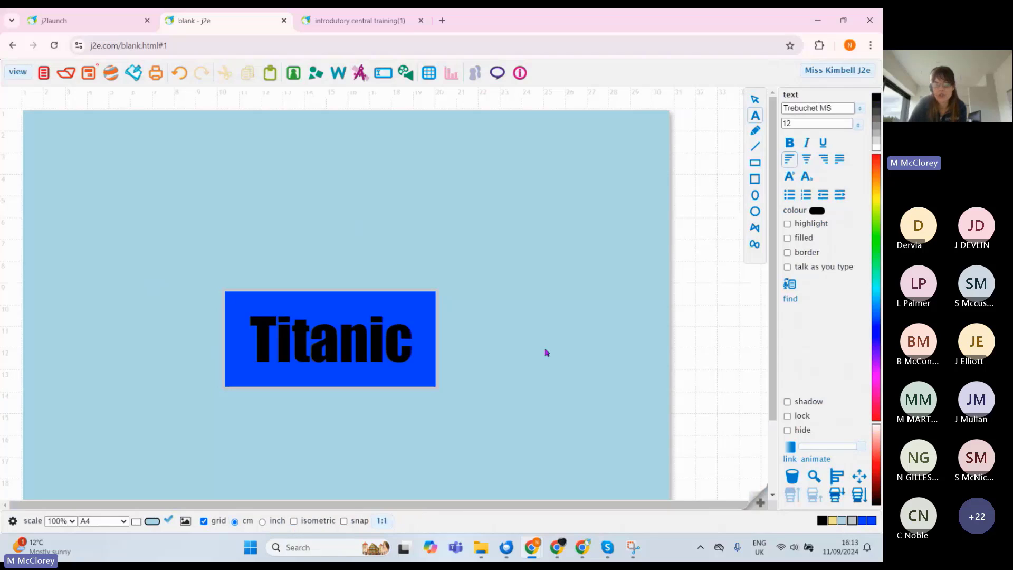
left_click(204, 522)
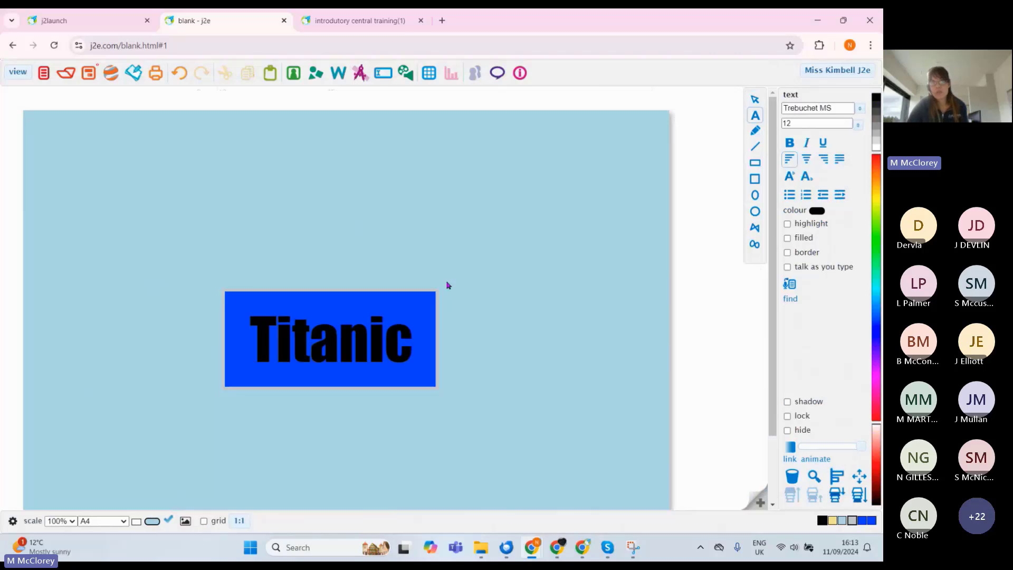
Step: Insert the bar chart picture from my pictures & sounds above and to the right of the Titanic box
left_click(294, 73)
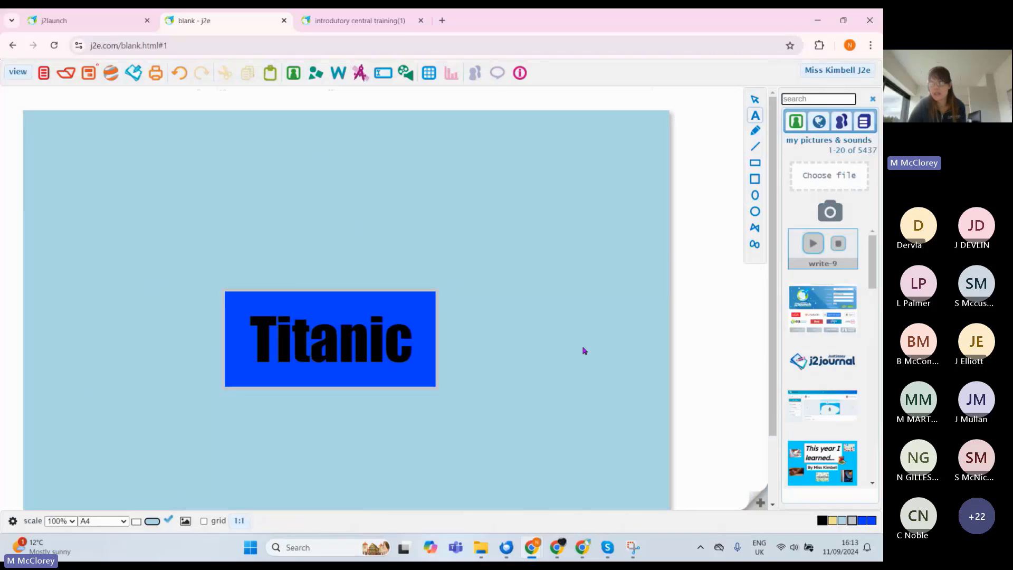
scroll(832, 273, "down", 3)
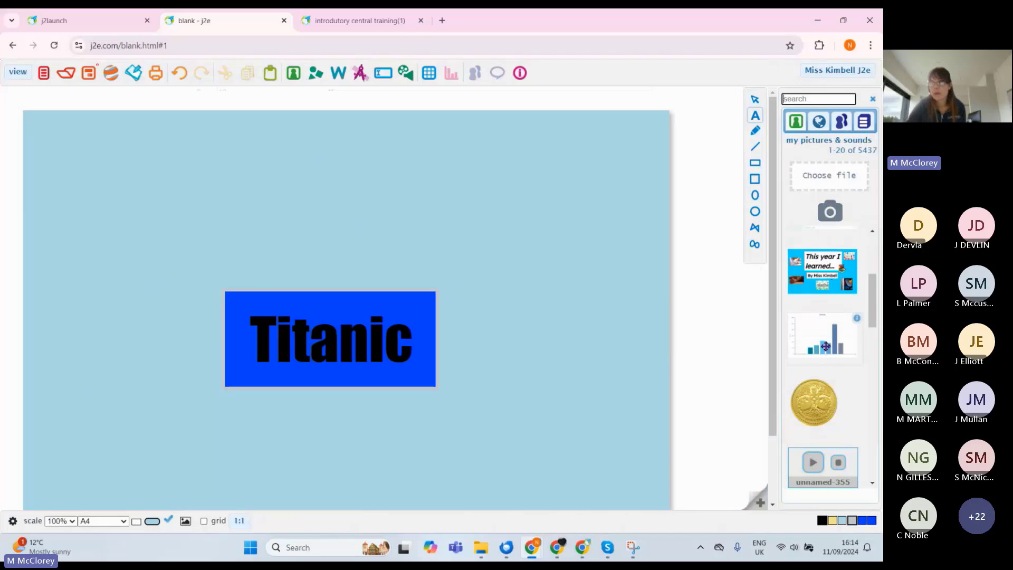
left_click_drag(835, 335, 499, 197)
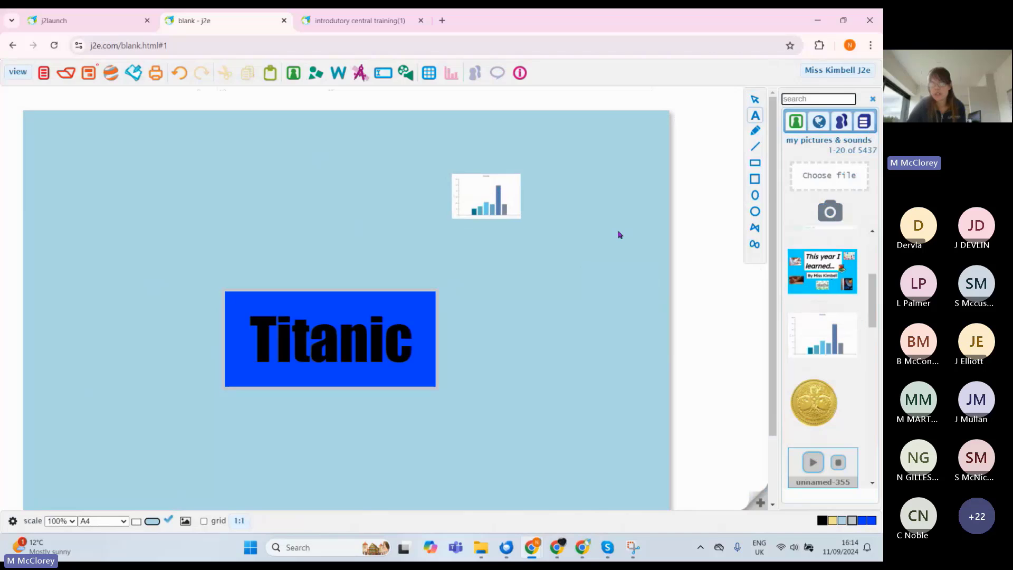
Step: Show the file chooser for uploading a picture from the computer and close it without choosing a file
scroll(838, 279, "up", 3)
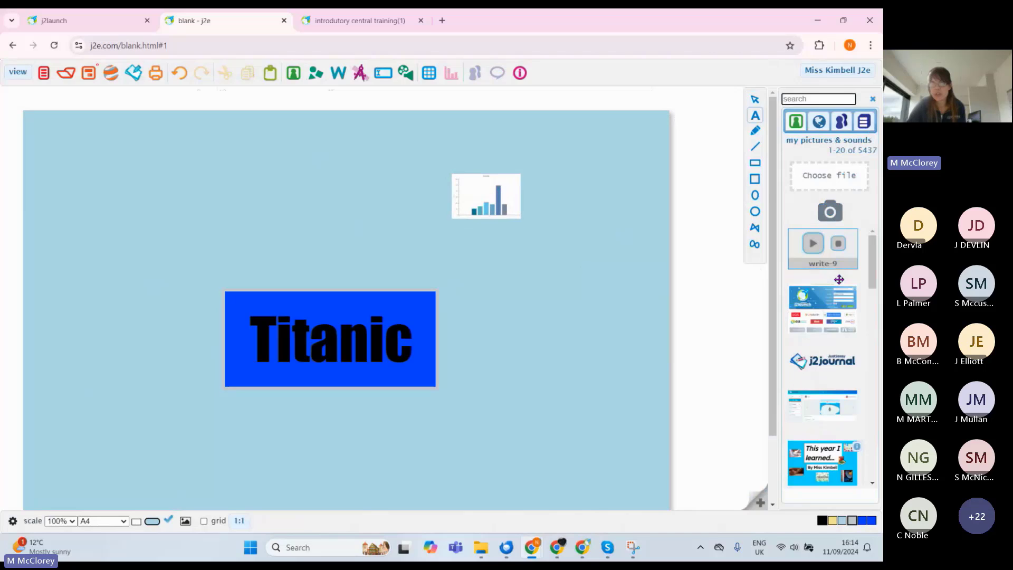
left_click(827, 179)
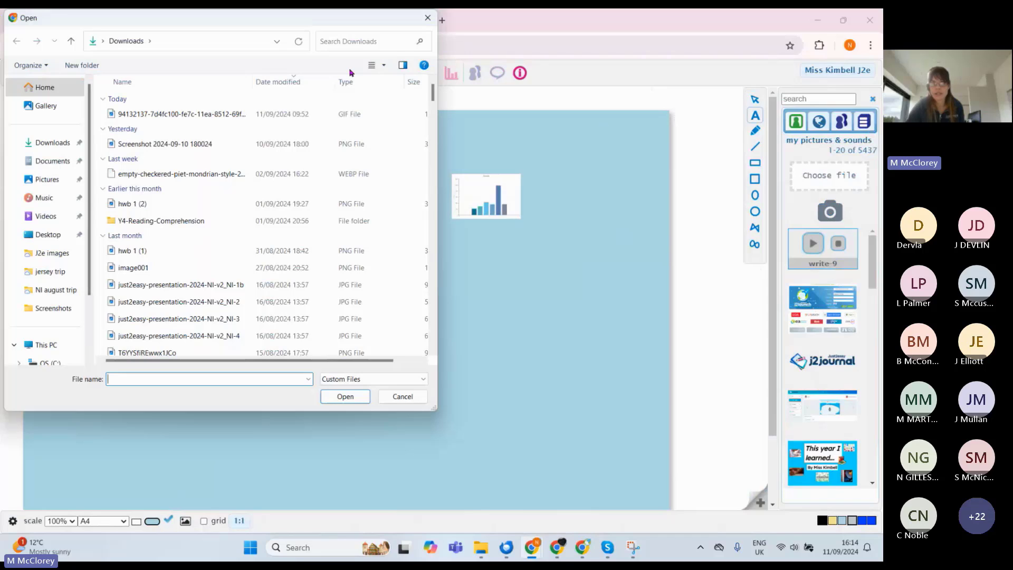
left_click(427, 18)
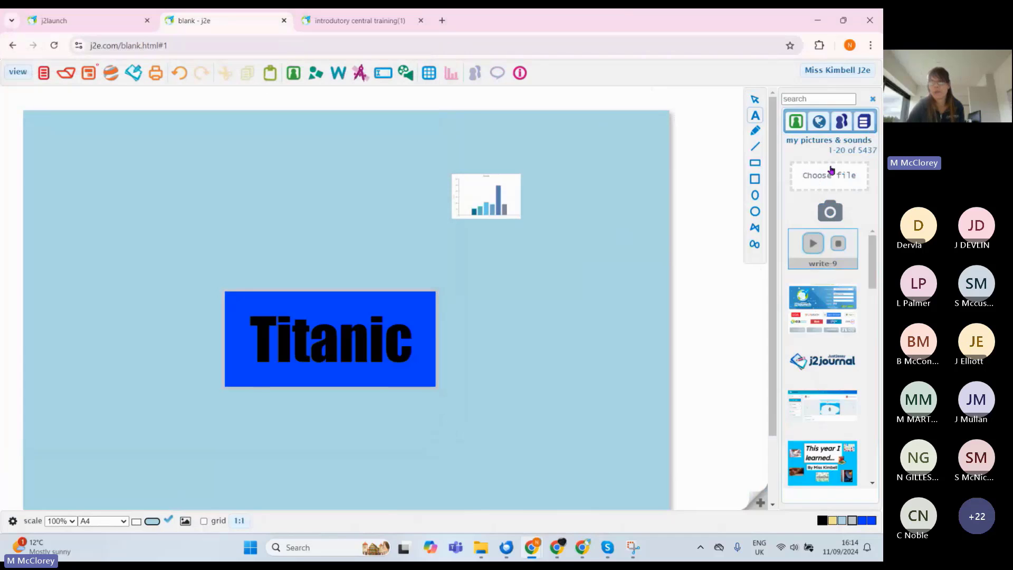
Step: Search the web pictures for titanic and place a side-view ship photo below and to the right of the Titanic box
left_click(820, 125)
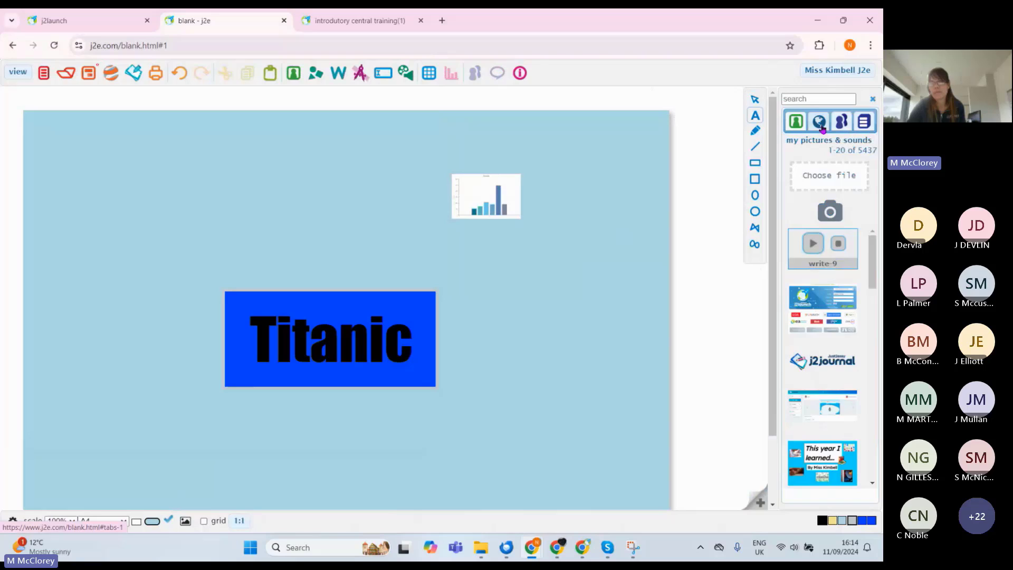
left_click(811, 98)
type("titanic")
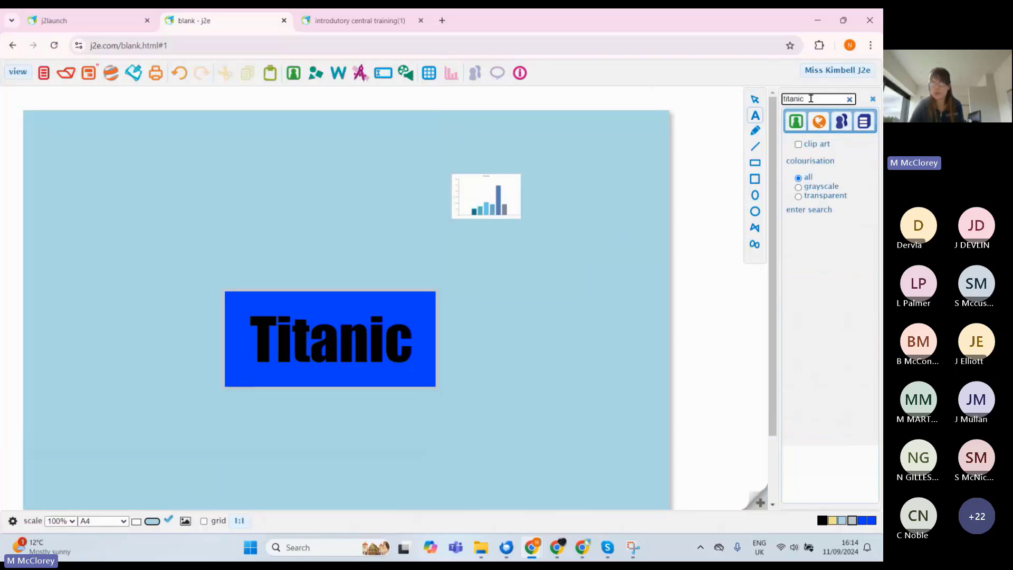
key("Return")
mouse_move(818, 394)
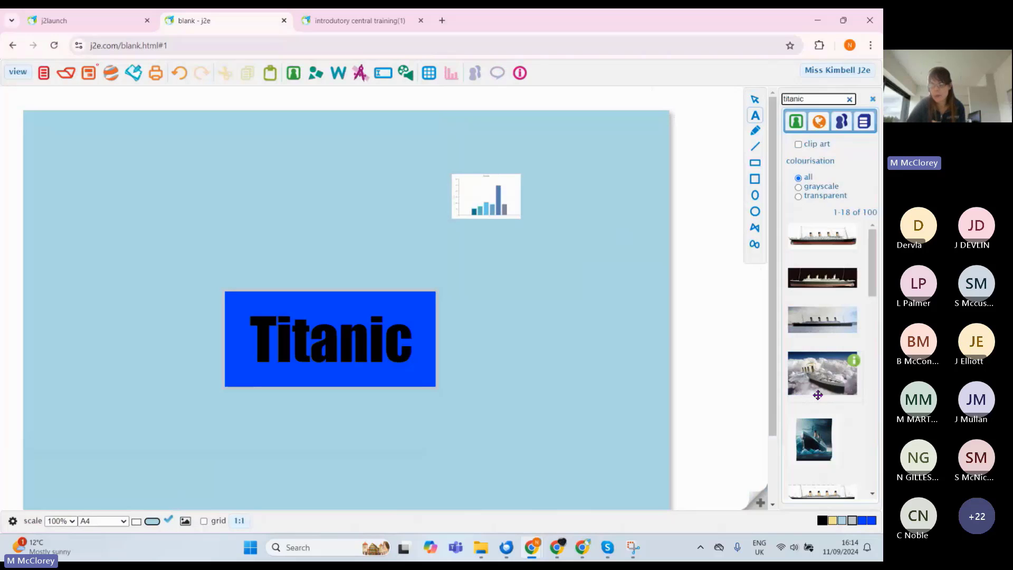
left_click_drag(834, 328, 559, 409)
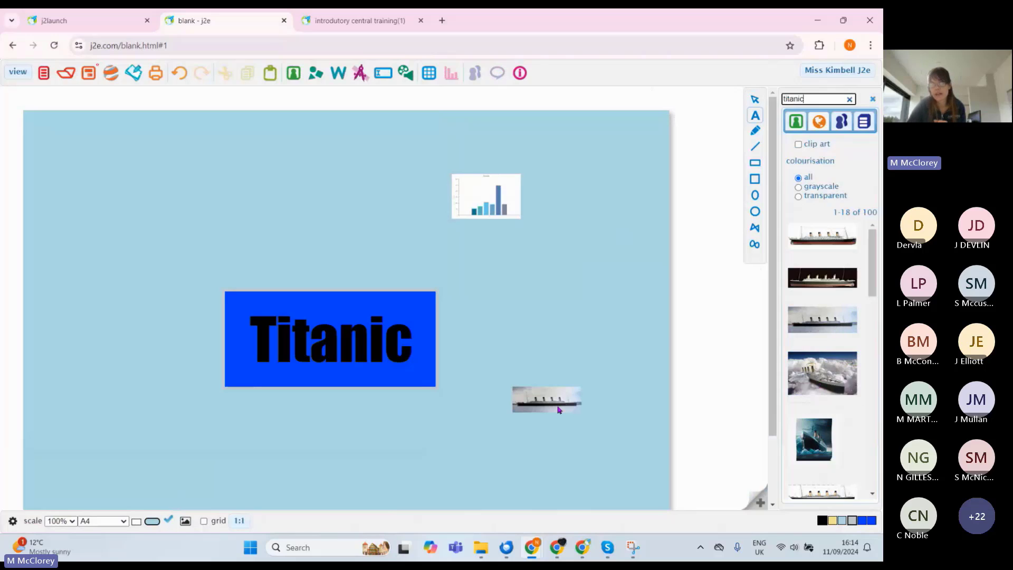
Step: Restrict the titanic picture results to clip art and place the black-and-white ship picture in the page's upper left area
scroll(842, 416, "down", 5)
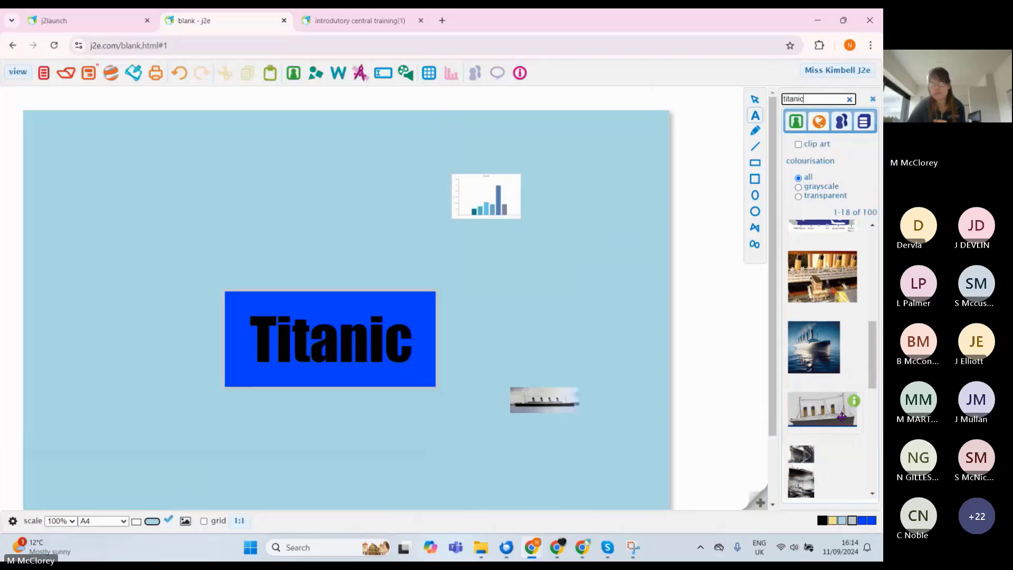
left_click(798, 144)
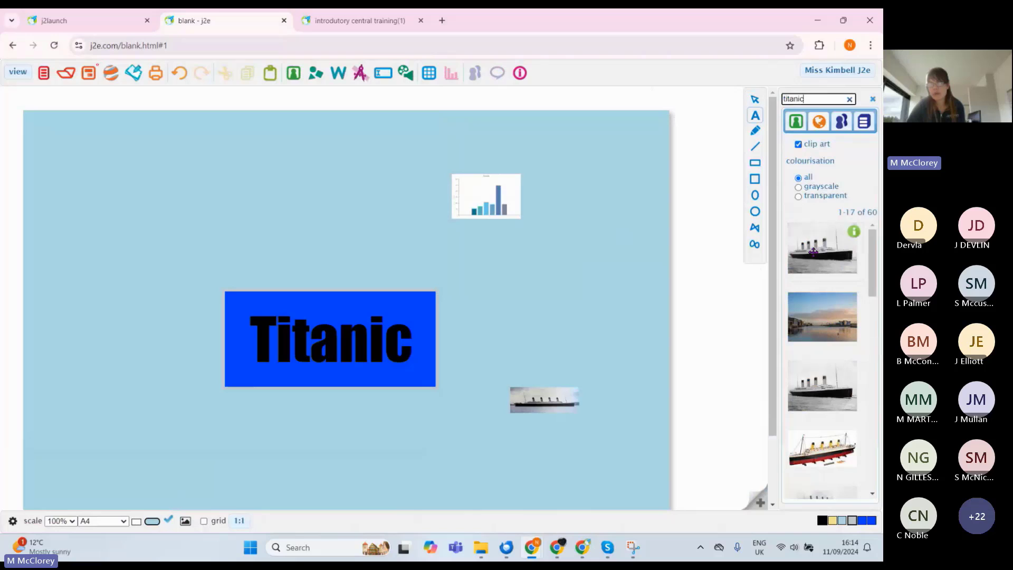
left_click_drag(813, 252, 107, 235)
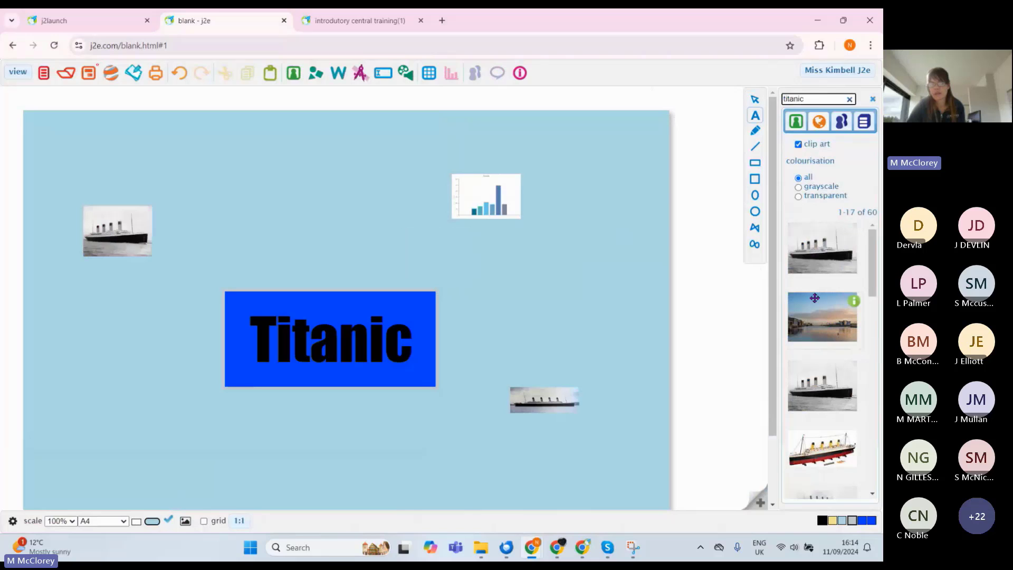
Step: Search the clip art for white star and place the red flag with a white star at the Titanic box's upper-right corner
scroll(815, 298, "down", 8)
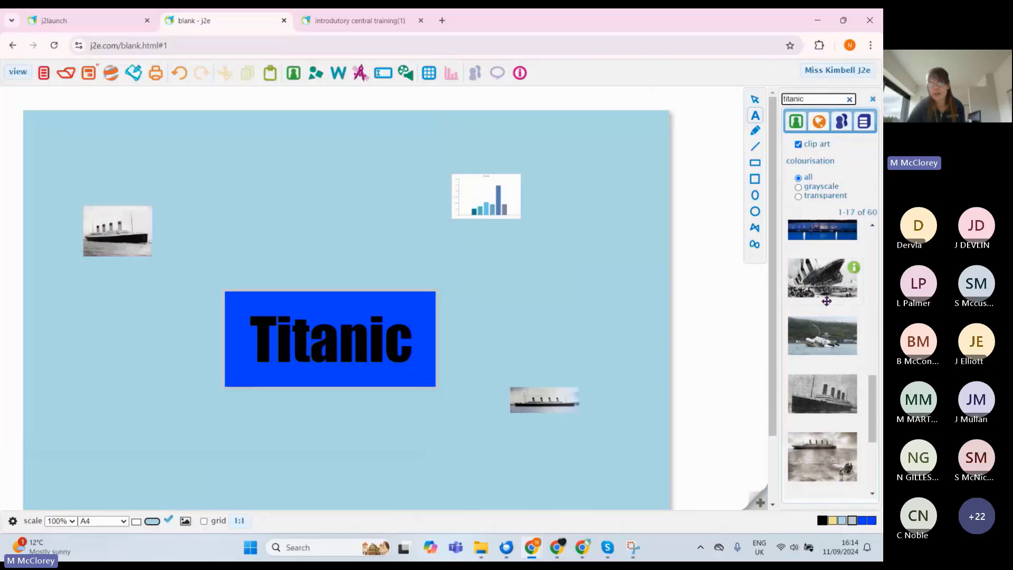
scroll(827, 301, "down", 4)
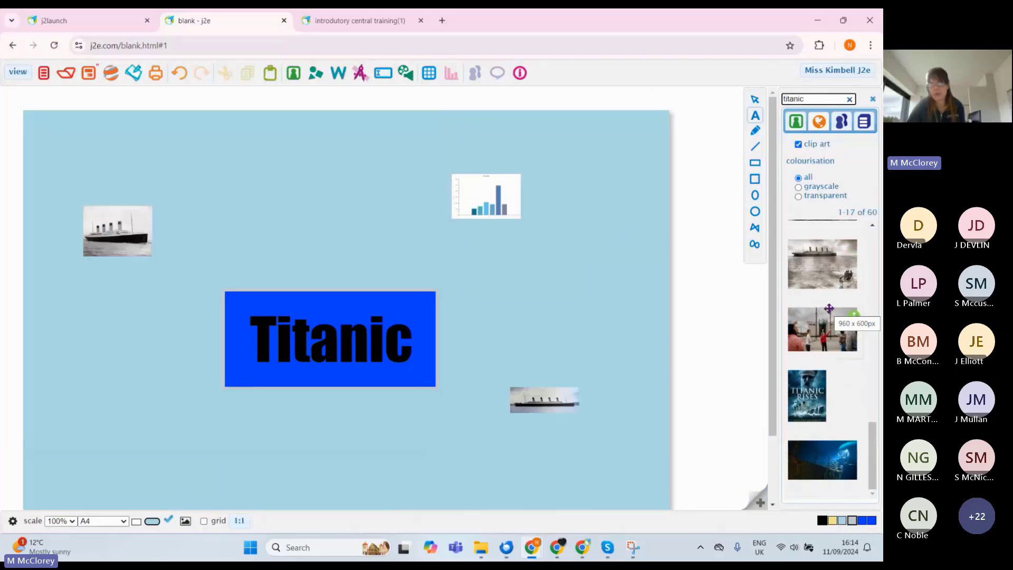
scroll(829, 308, "up", 5)
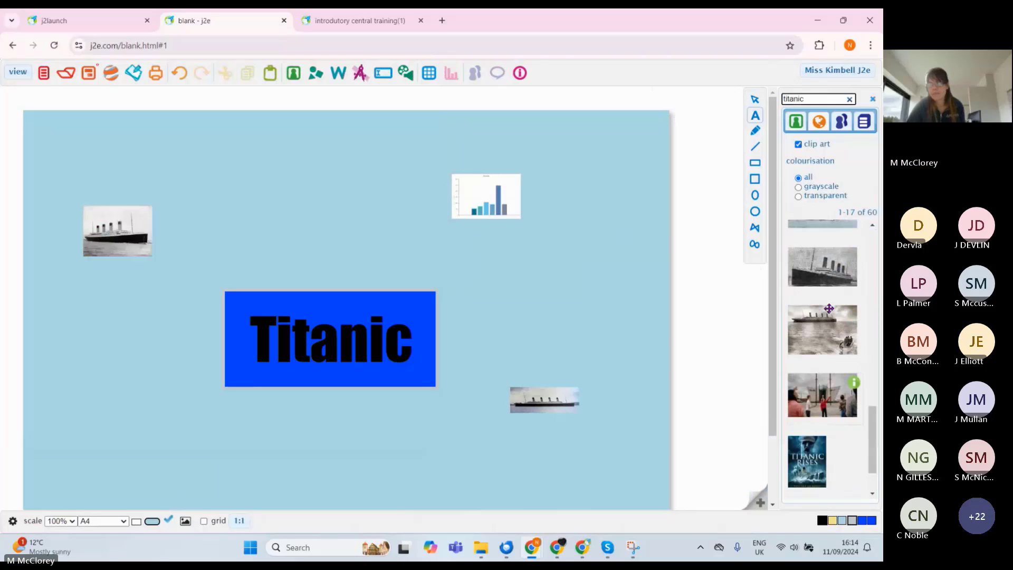
mouse_move(829, 308)
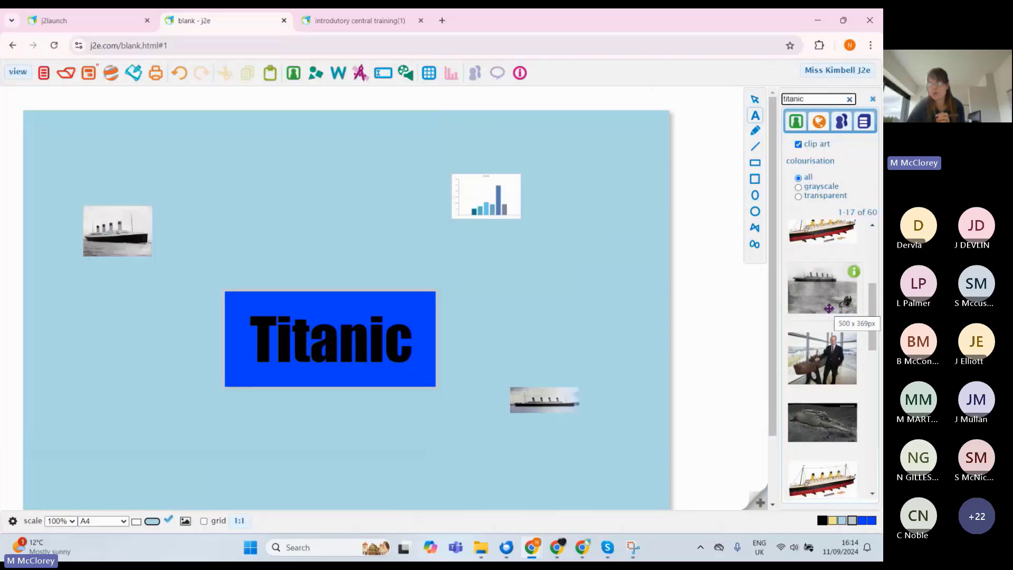
scroll(829, 308, "up", 3)
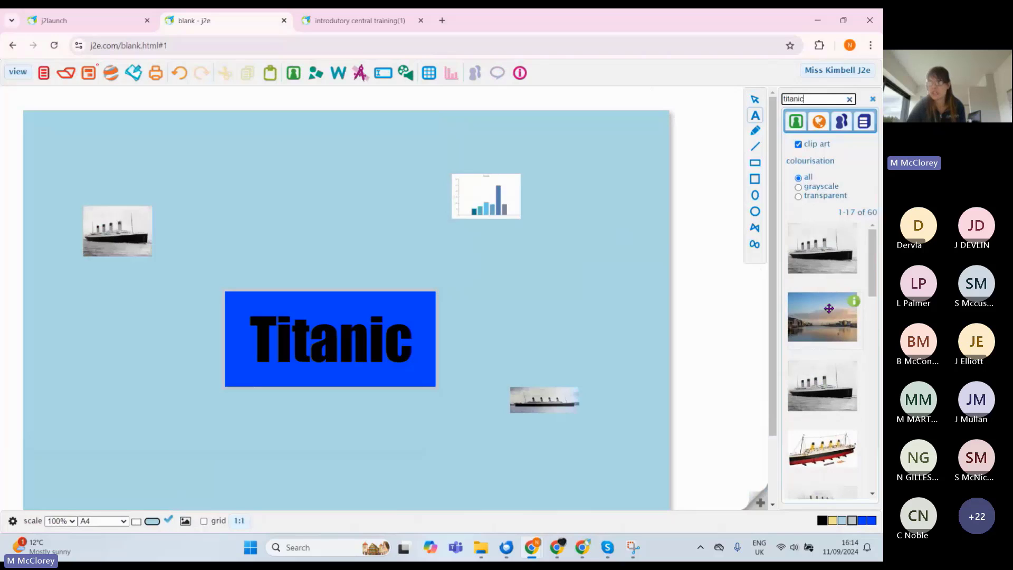
double_click(812, 98)
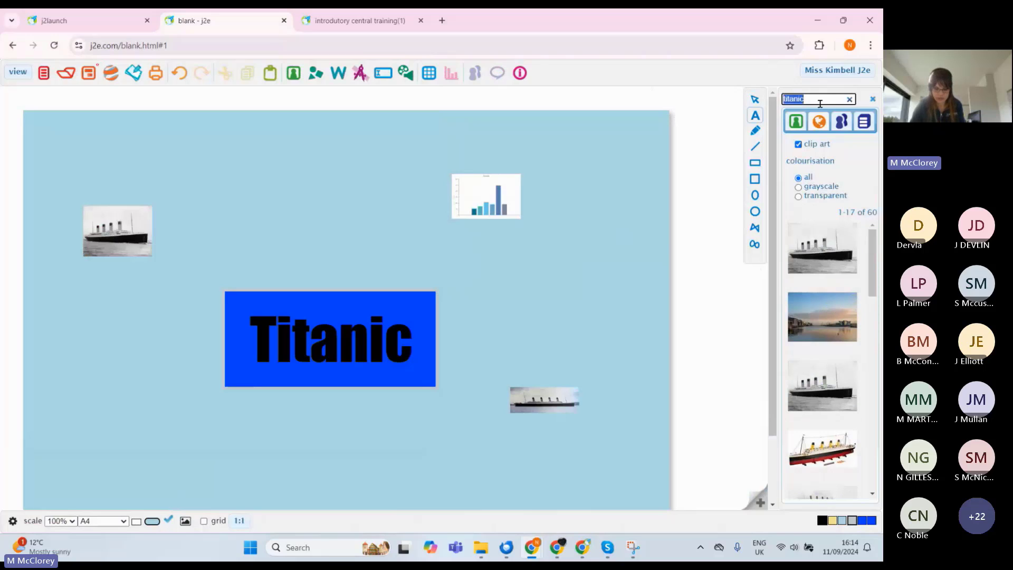
type("white star")
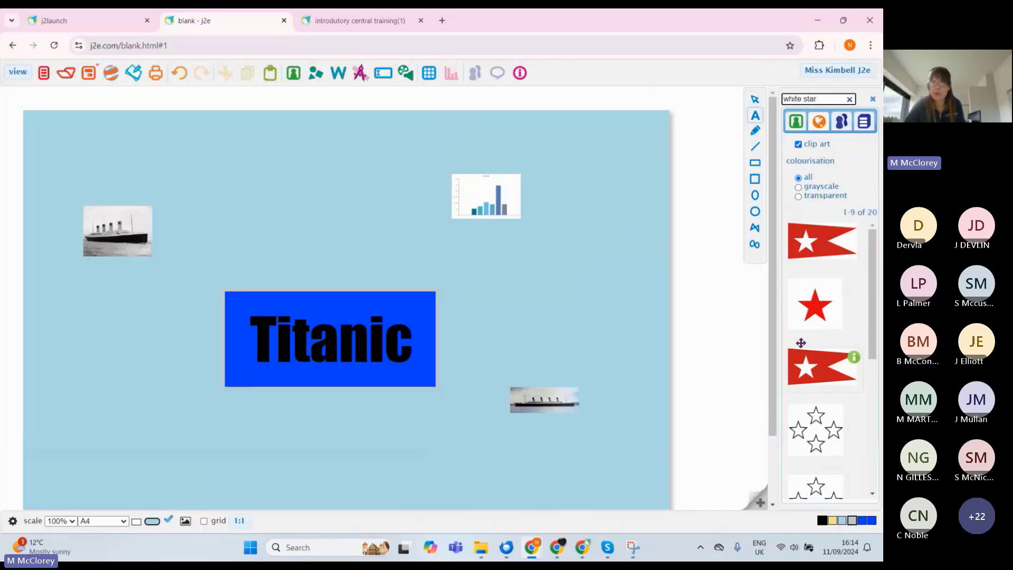
left_click_drag(822, 240, 472, 285)
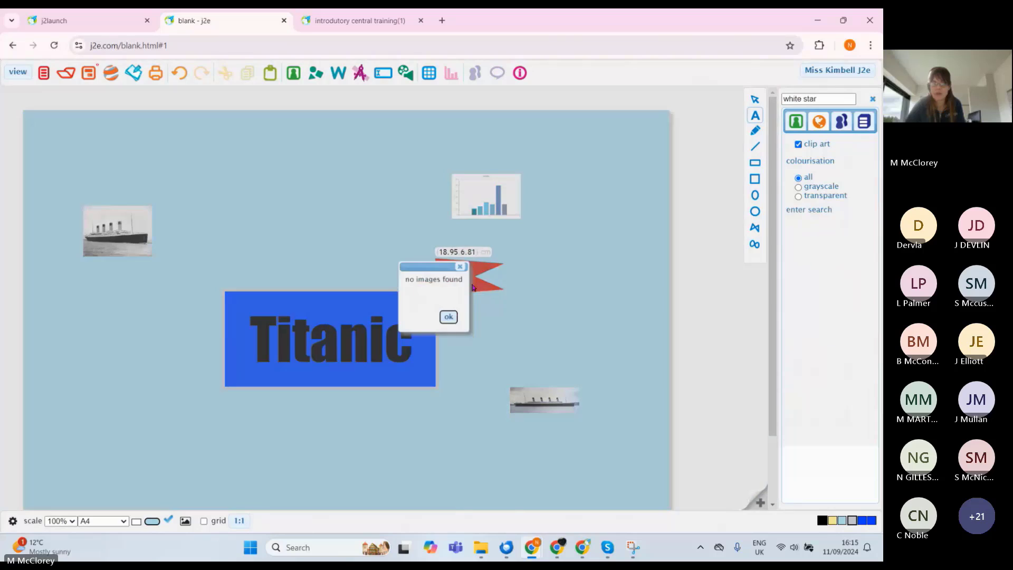
left_click(450, 317)
left_click(285, 220)
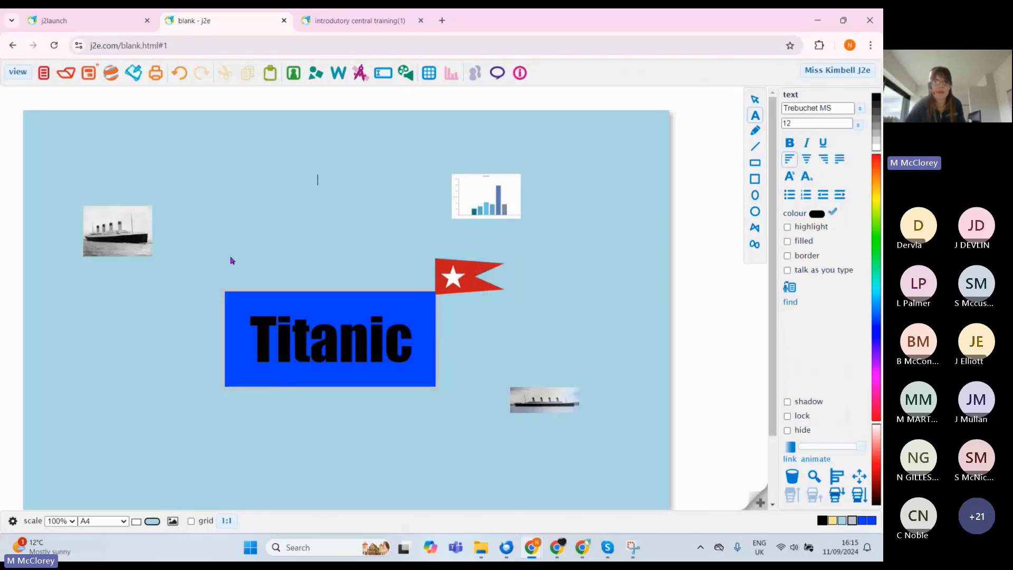
Step: Enlarge the black-and-white ship picture and move it into the page's upper-left corner
left_click(135, 246)
left_click_drag(152, 256, 247, 324)
left_click_drag(192, 306, 158, 249)
Step: Enlarge the bar chart picture and move it below the black-and-white ship, overlapping the page's left edge
left_click(514, 211)
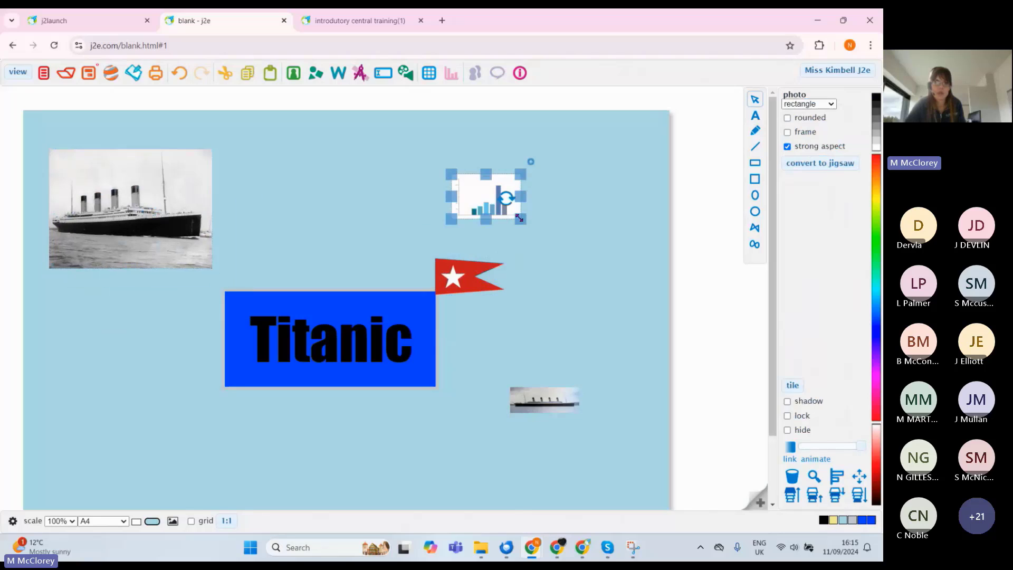
left_click_drag(525, 216, 658, 308)
left_click_drag(596, 216, 160, 399)
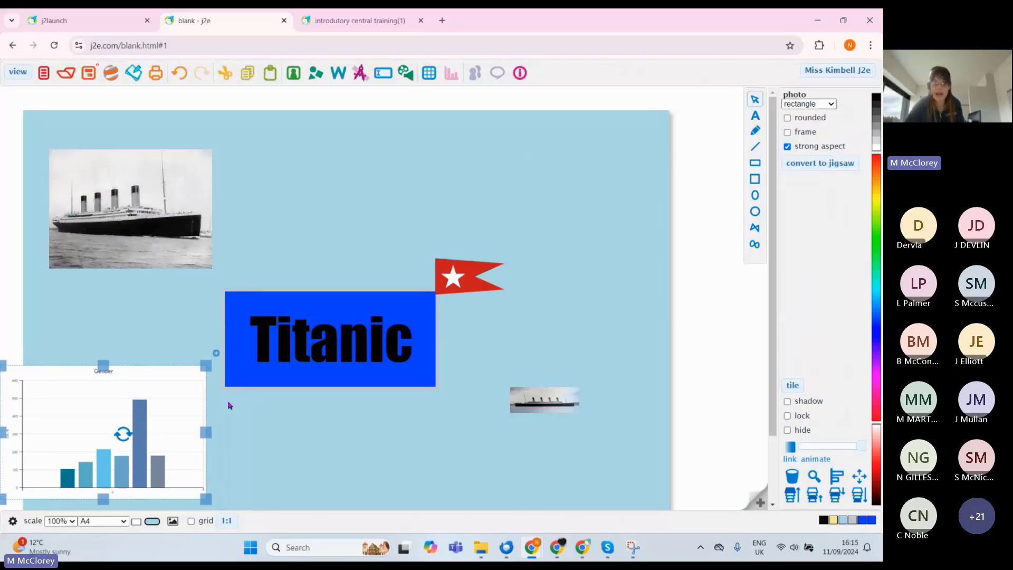
Step: Enlarge the side-view ship photo and position it below and to the right of the Titanic box, fully on the page
scroll(280, 371, "down", 2)
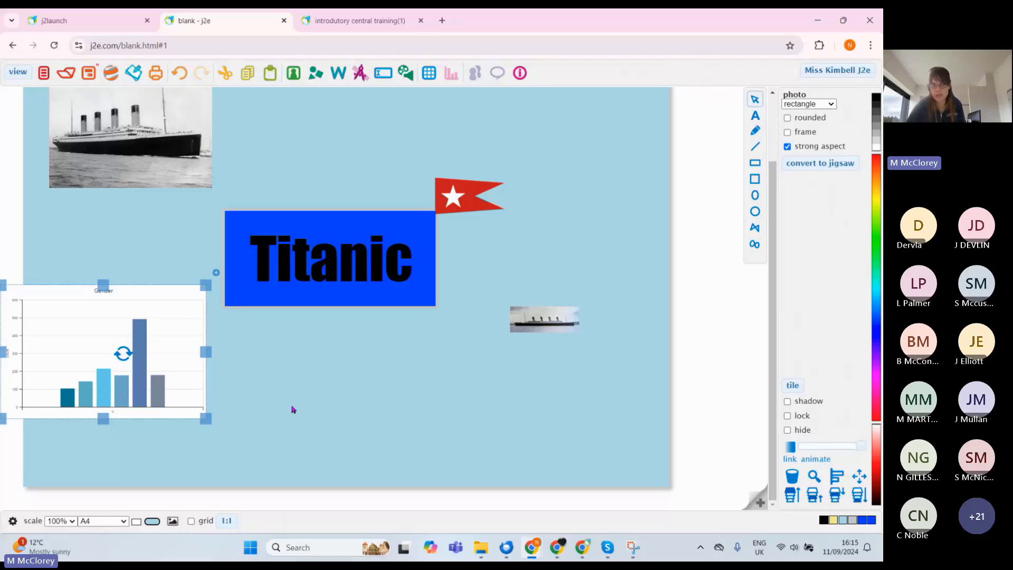
left_click(560, 326)
left_click_drag(579, 334, 755, 483)
left_click_drag(687, 353, 532, 399)
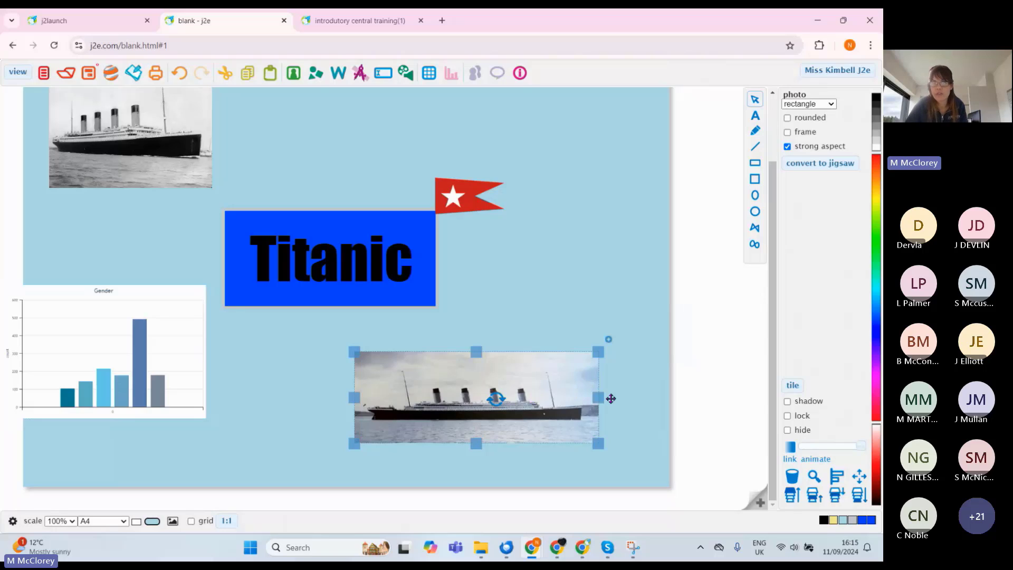
Step: Convert the side-view ship photo to a 6 x 3 jigsaw with a hint, a solve button and a scatter button
left_click(821, 166)
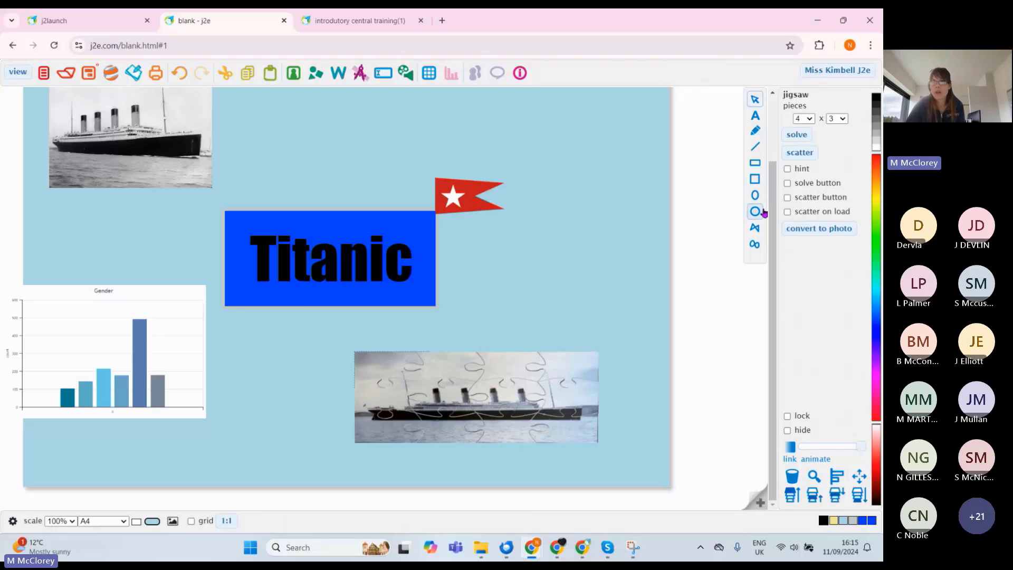
left_click(811, 119)
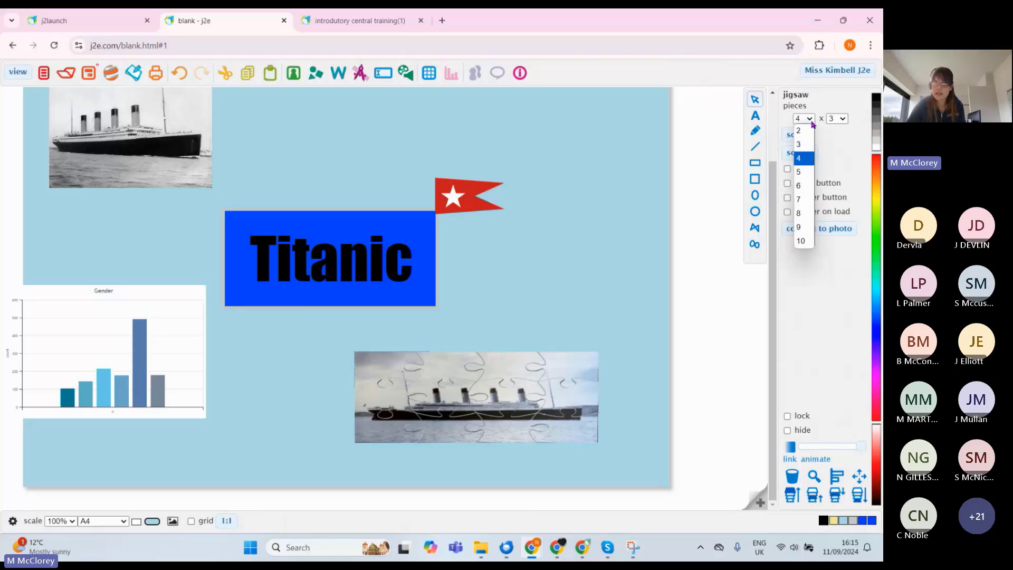
left_click(805, 185)
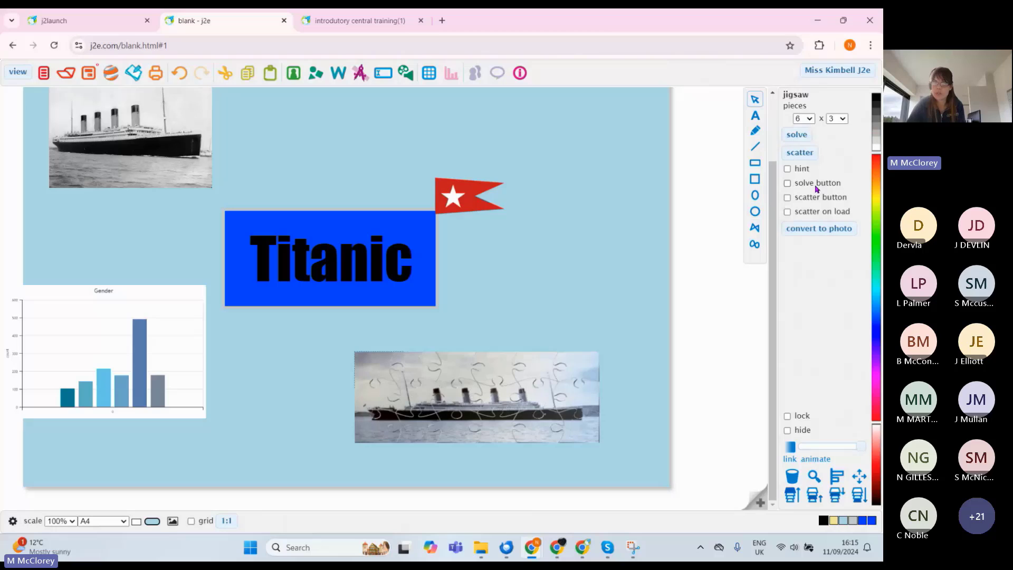
left_click(787, 168)
left_click(787, 183)
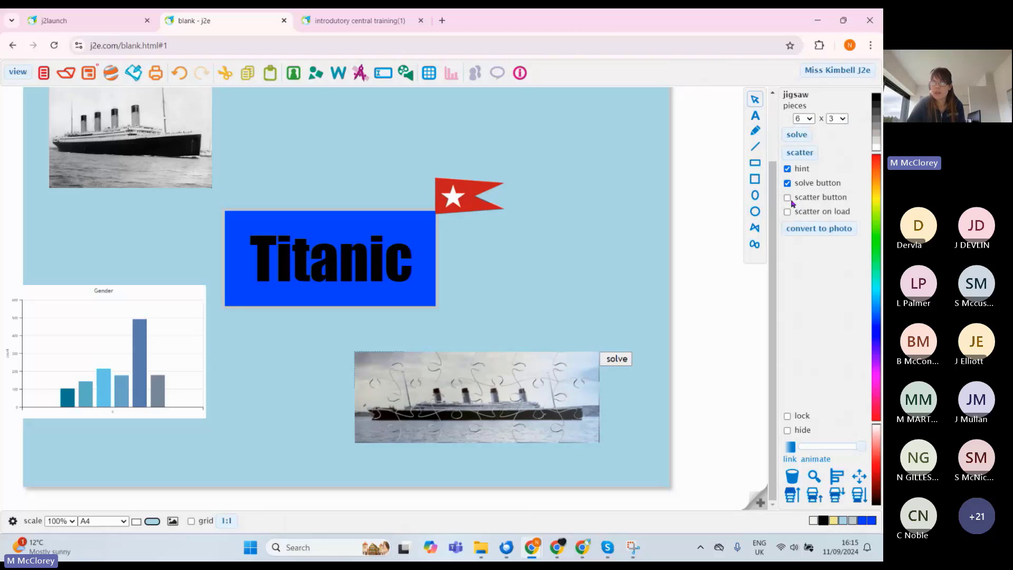
left_click(787, 197)
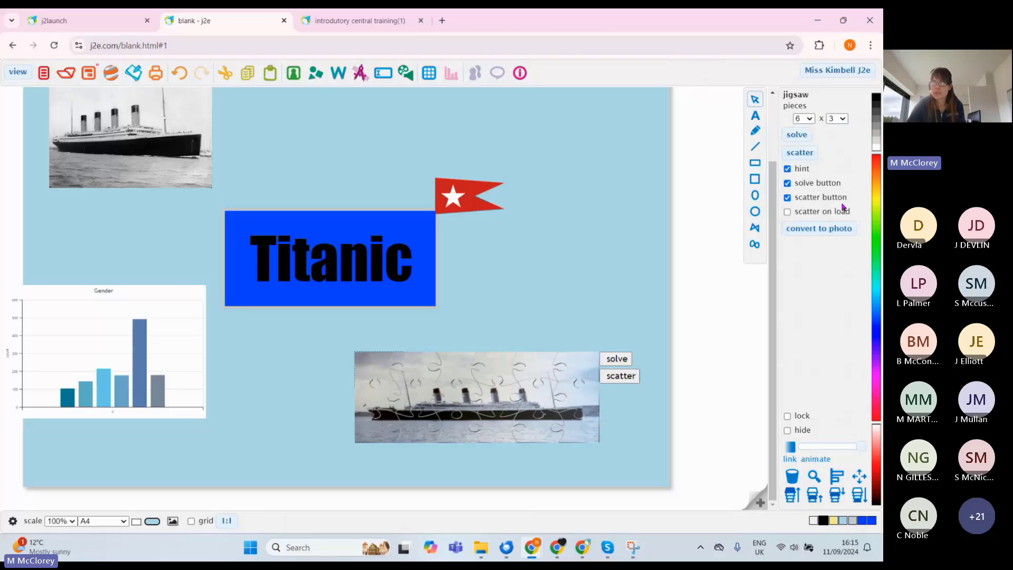
Step: View the finished page, scatter the jigsaw and move several ship pieces onto the faint hint picture
left_click(23, 77)
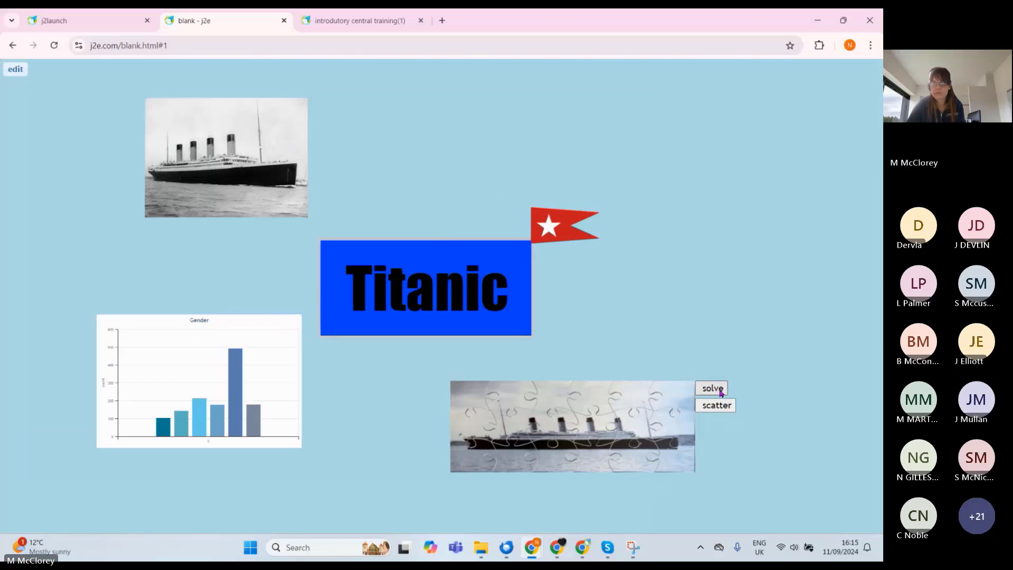
left_click(719, 406)
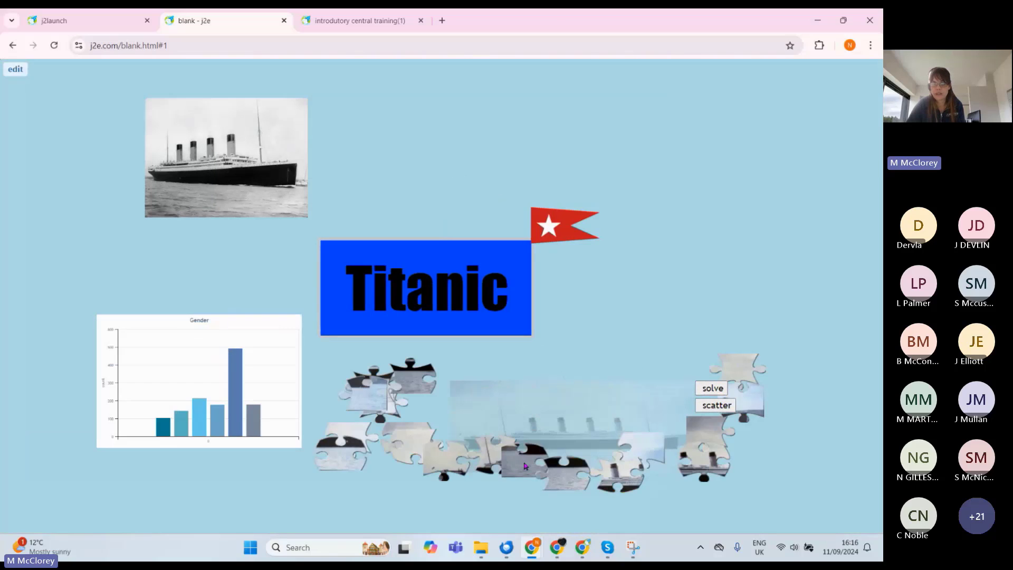
left_click_drag(558, 469, 644, 428)
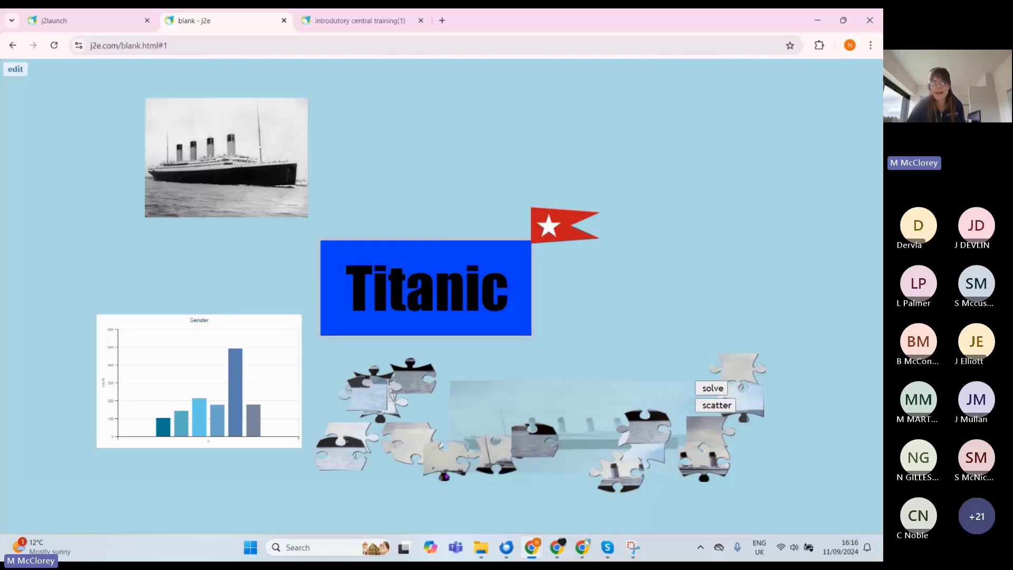
left_click_drag(352, 455, 583, 406)
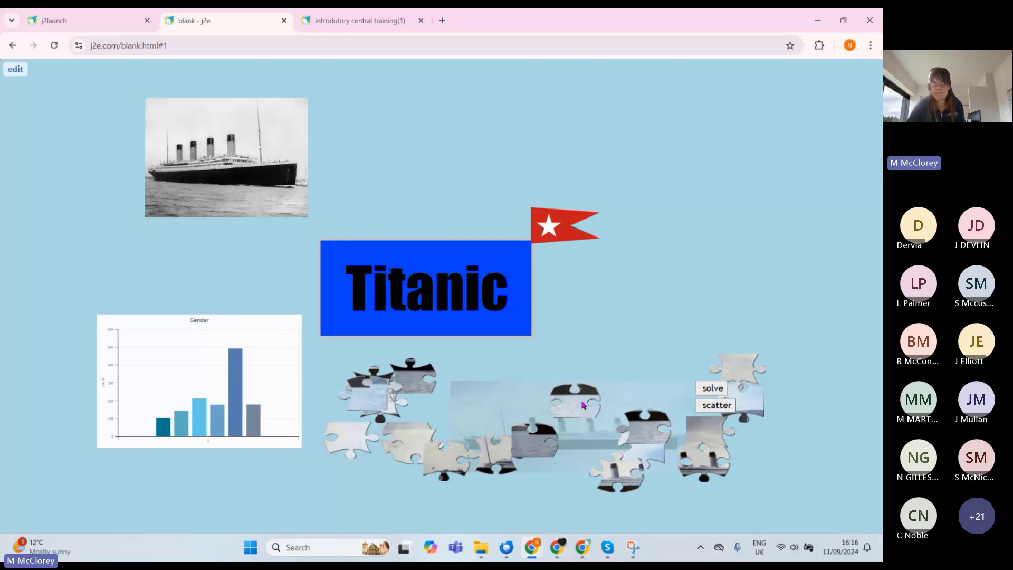
left_click_drag(412, 376, 573, 444)
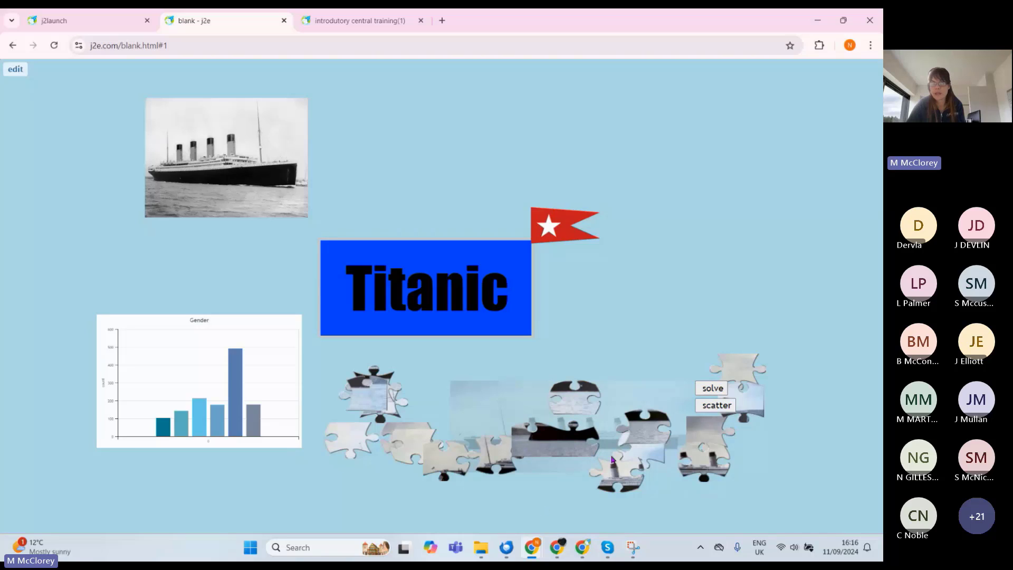
left_click_drag(649, 433, 551, 442)
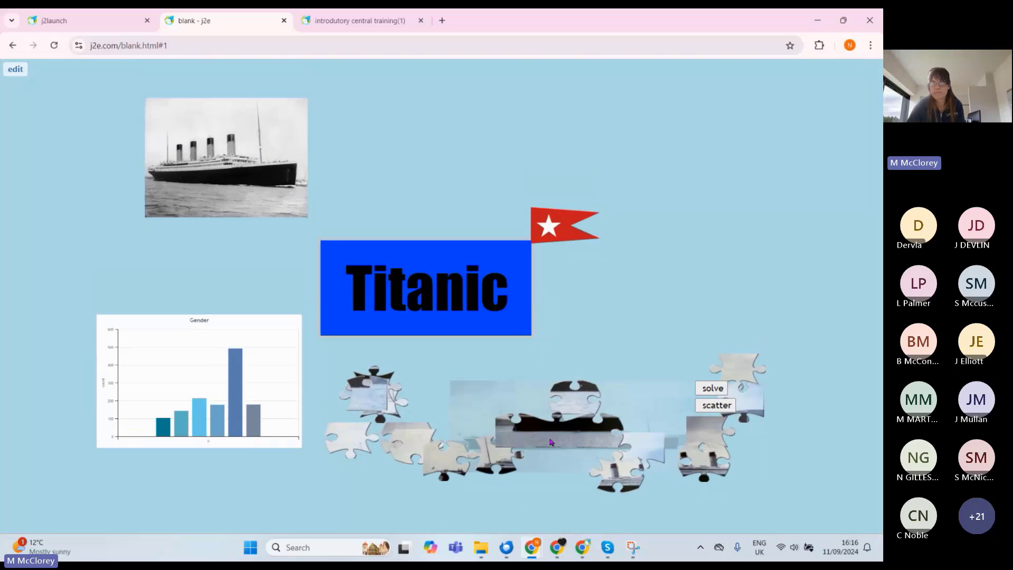
Step: Return to editing and save the page with the title titanic sept 24, overwriting the existing file of that name
left_click(16, 70)
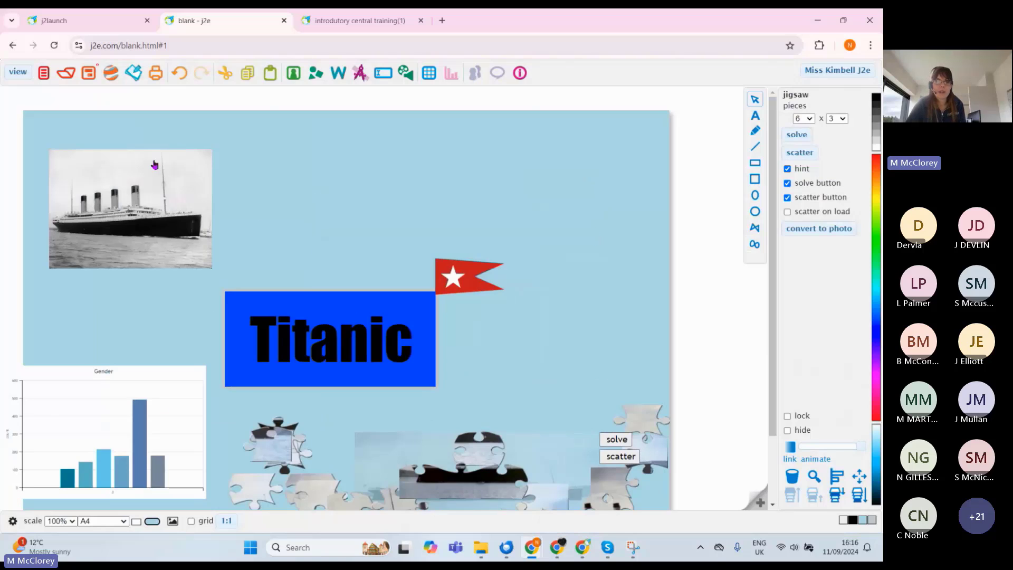
left_click(89, 73)
type("tianic")
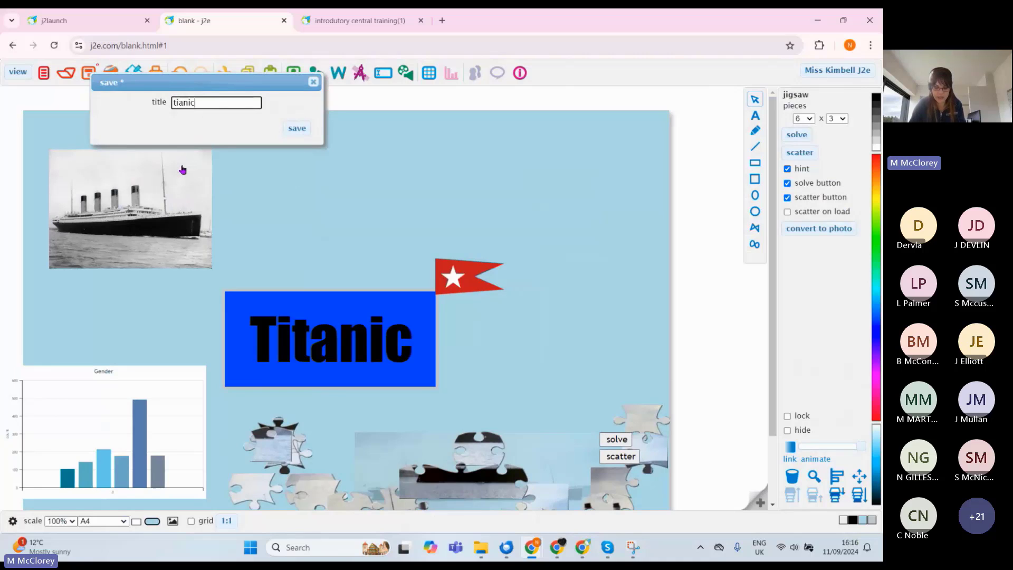
type(" sept 24")
right_click(184, 102)
right_click(182, 102)
key("Escape")
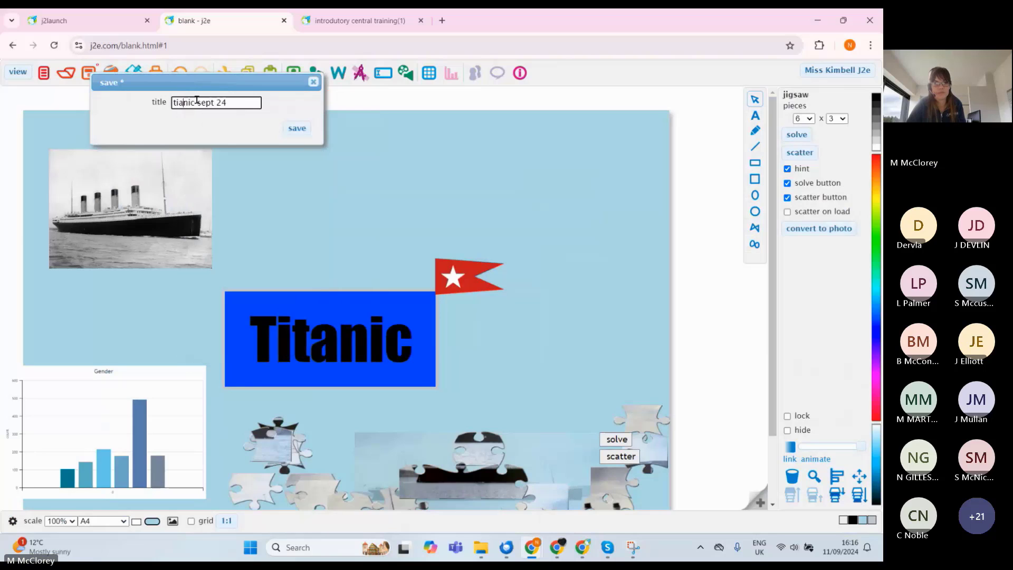
right_click(177, 103)
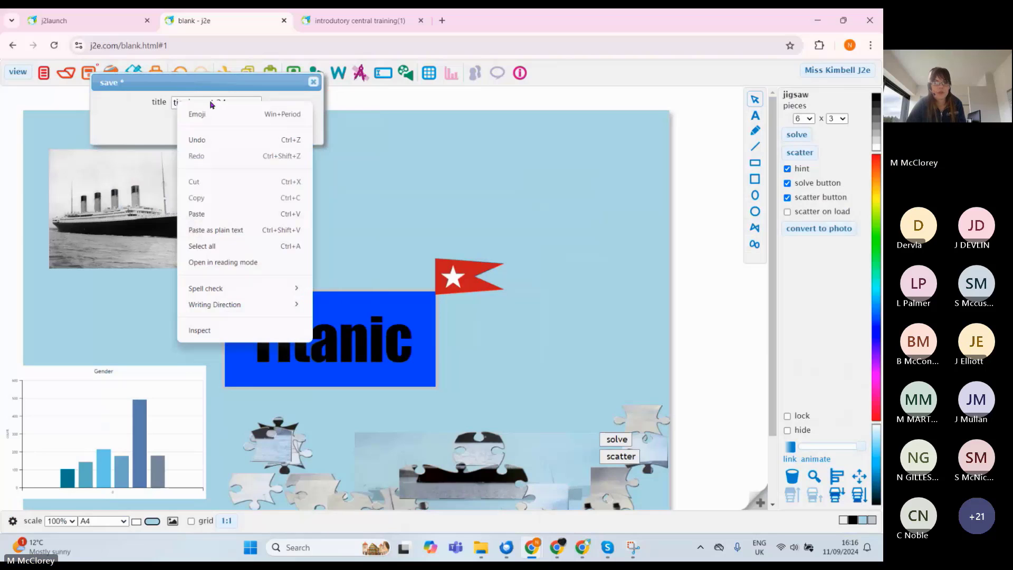
left_click(128, 119)
left_click(180, 104)
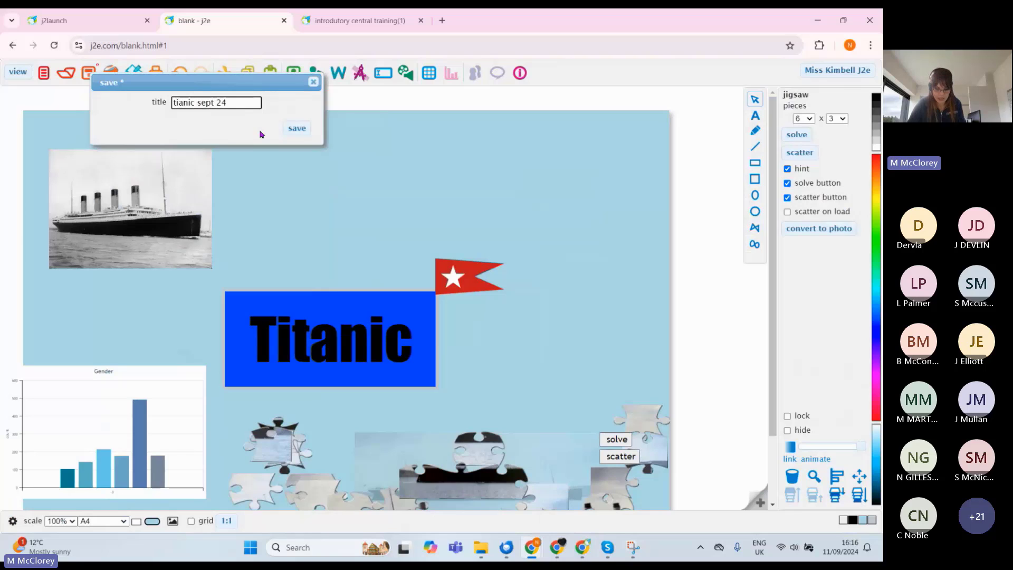
type("t")
left_click(294, 131)
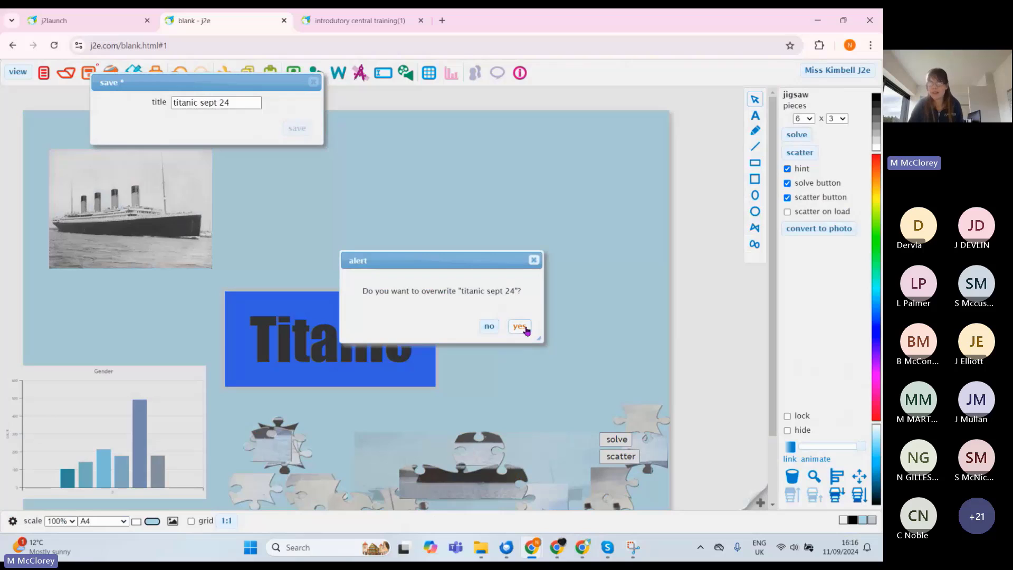
left_click(520, 326)
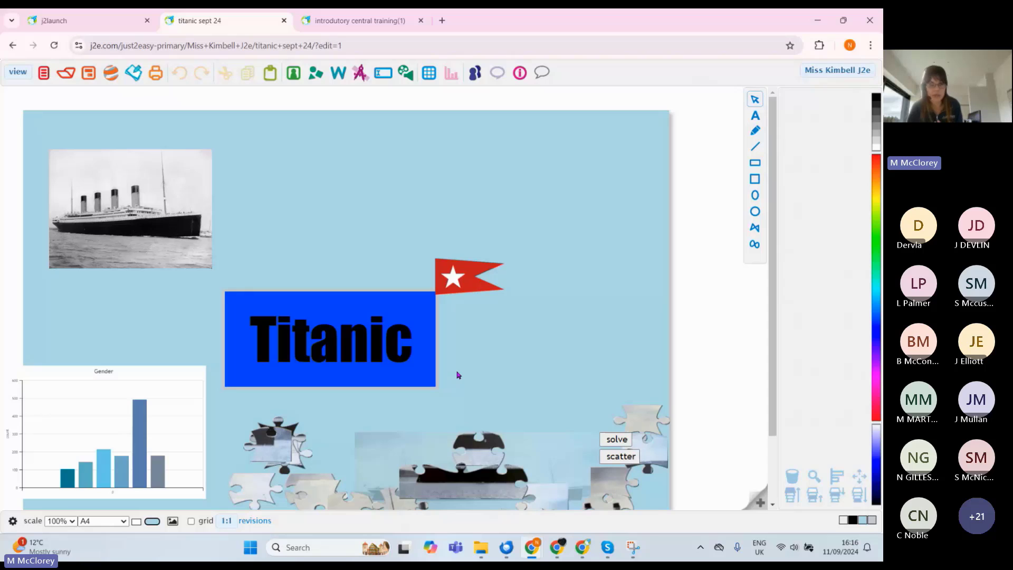
Step: Switch to the introductory central training presentation and advance to the slide on cross-curricular use of j2create
left_click(357, 23)
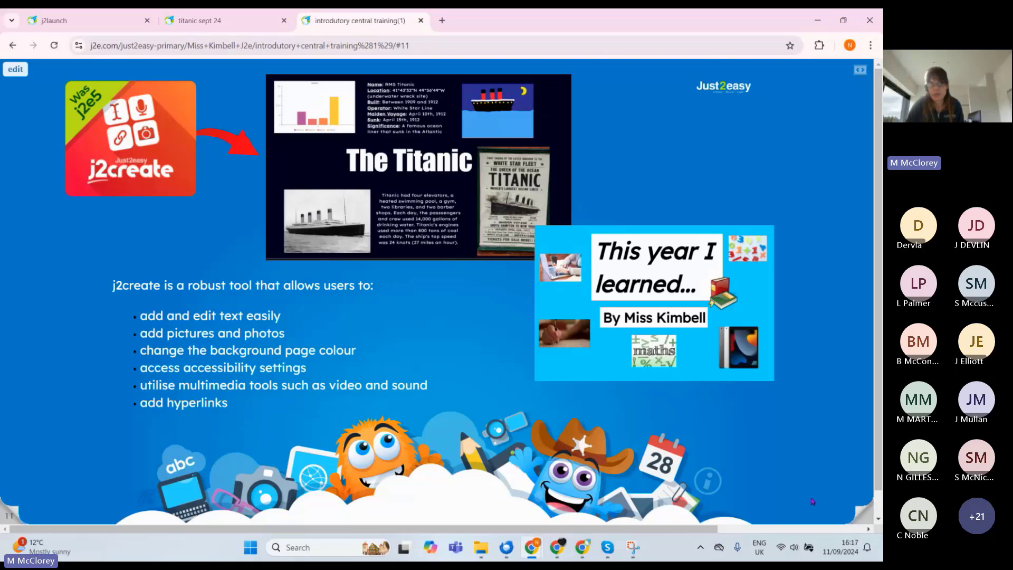
left_click(863, 505)
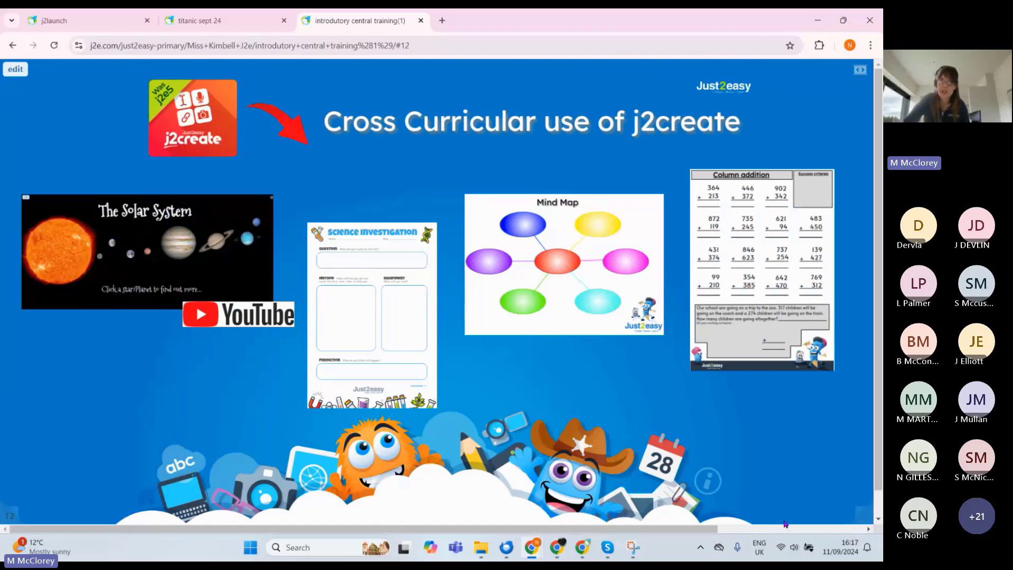